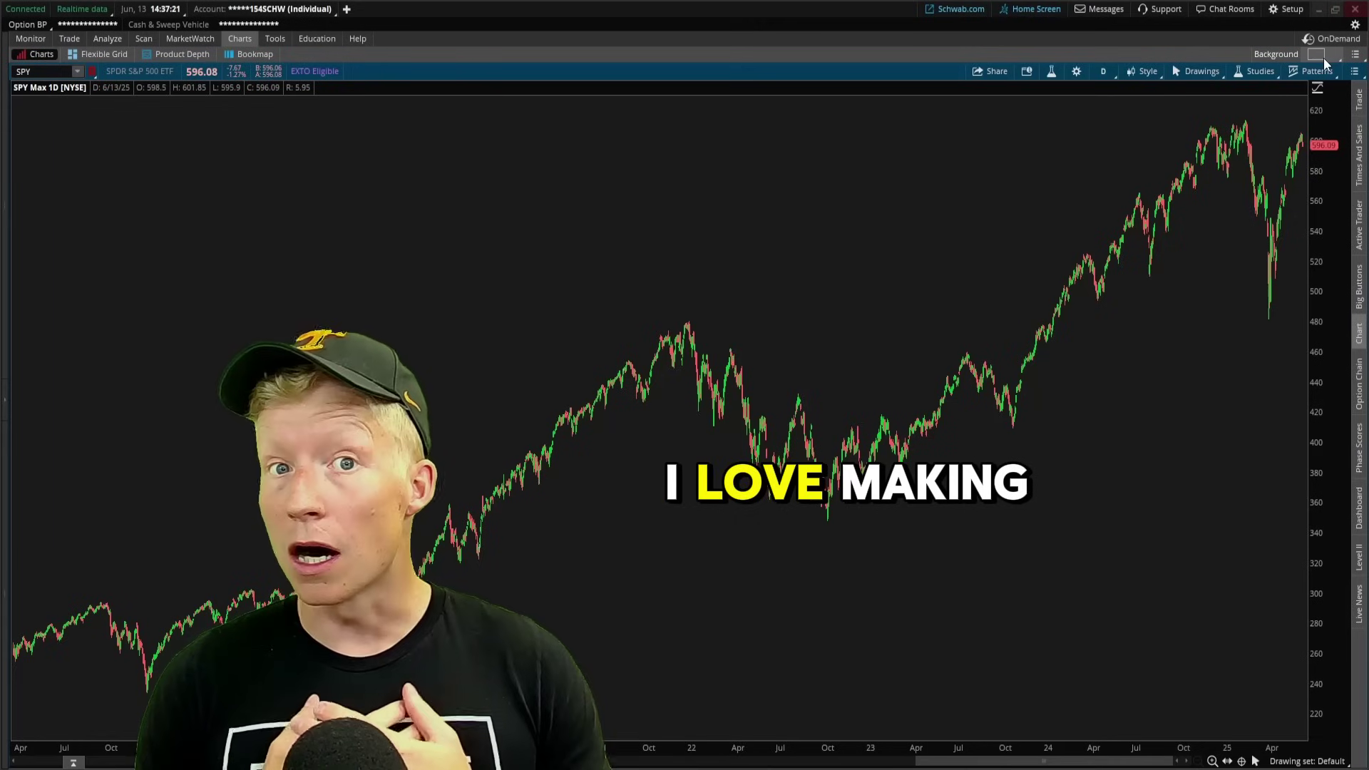
View the saved chart grids DTSSwingTradingLargeCap and DTSSwingTradingReversal in turn
{"action": "left_click", "coordinate": [1323, 58]}
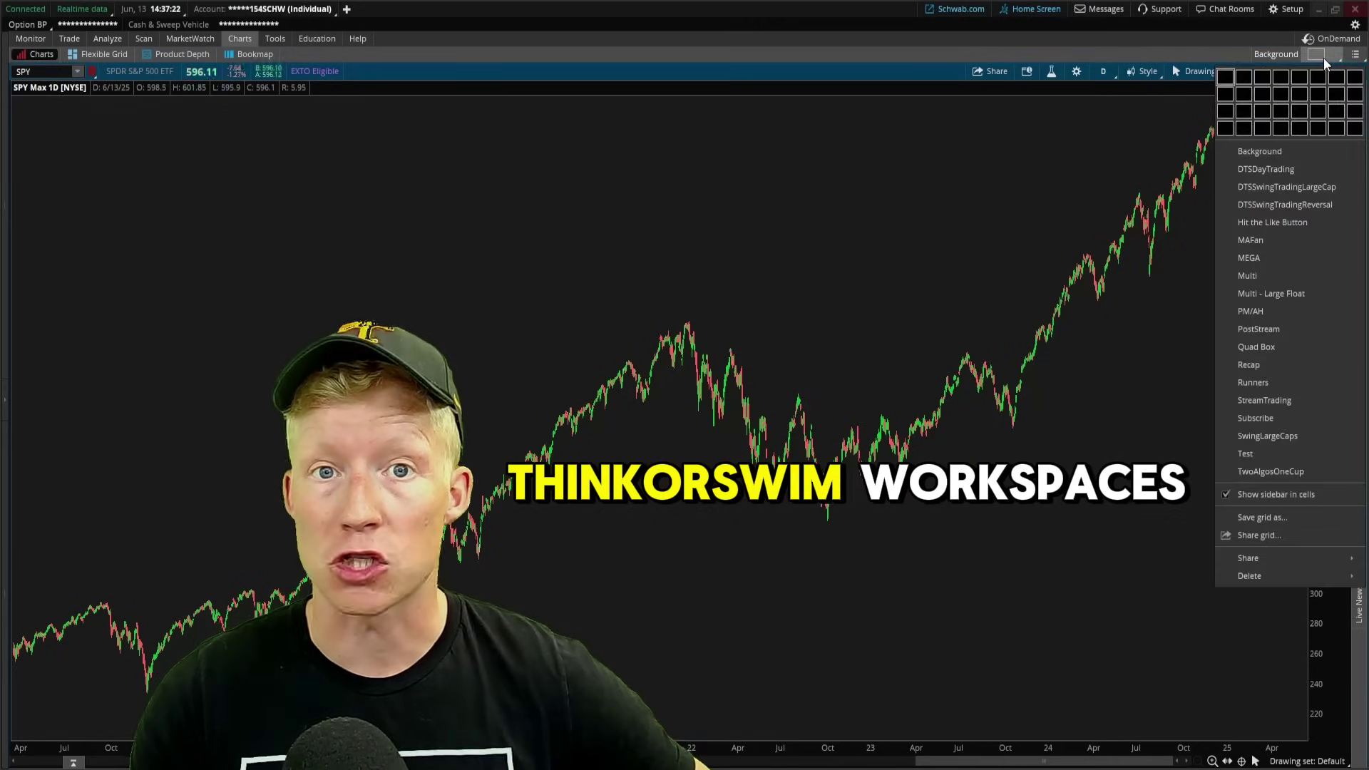
{"action": "left_click", "coordinate": [1315, 186]}
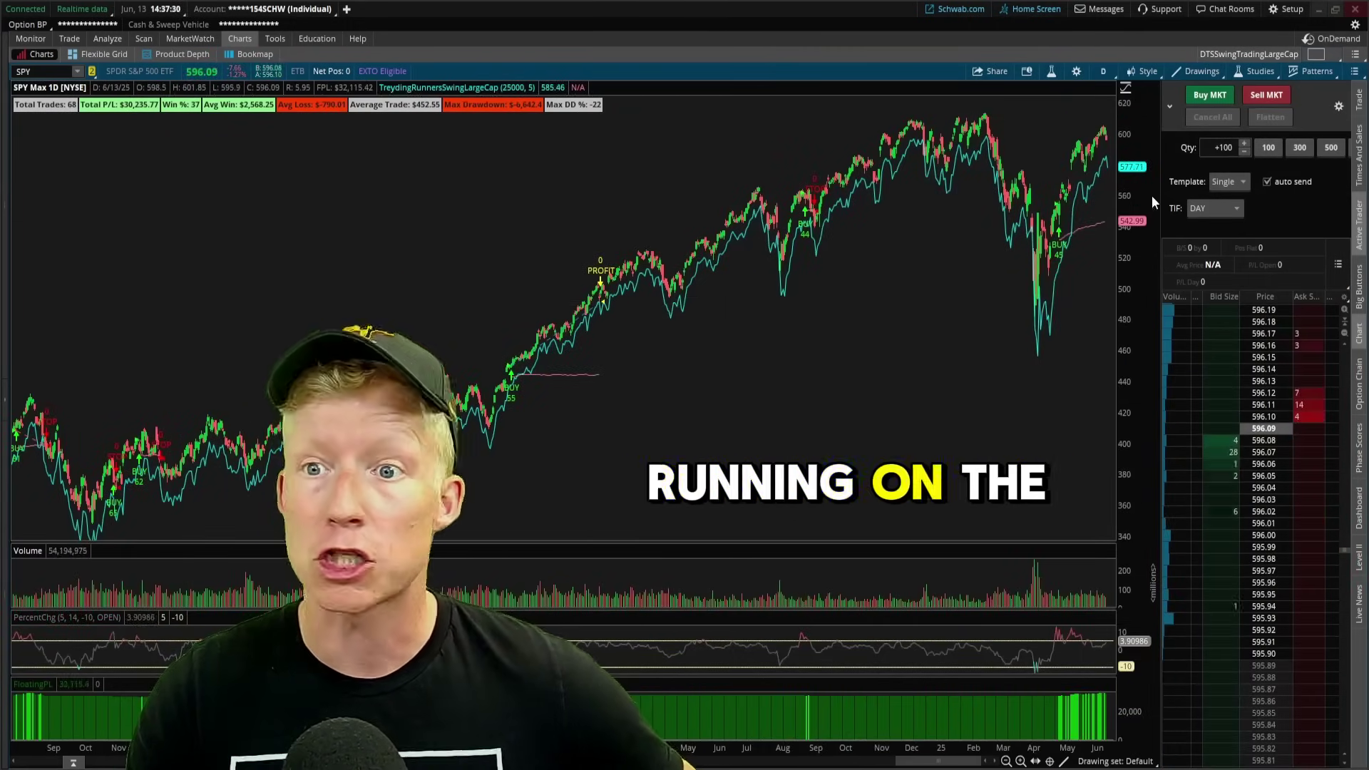
{"action": "left_click", "coordinate": [1328, 57]}
{"action": "left_click", "coordinate": [1298, 205]}
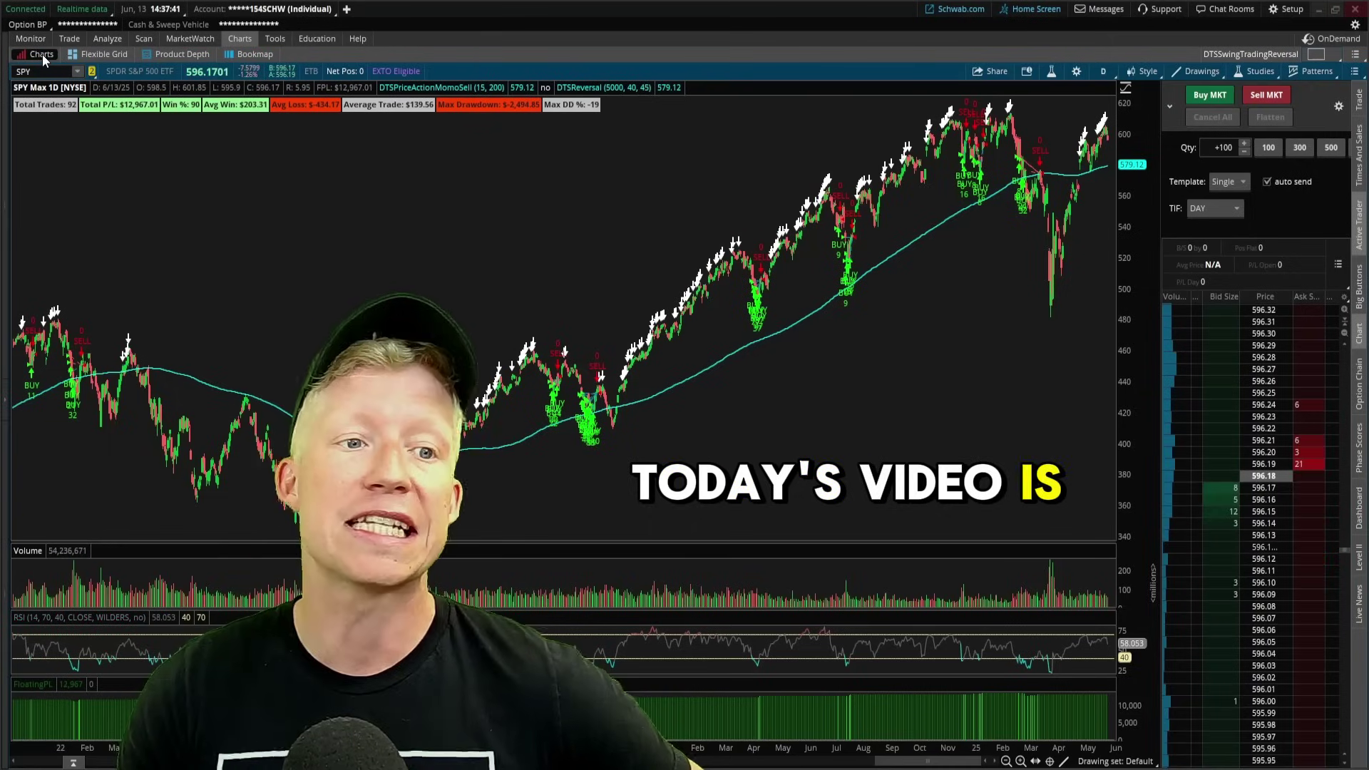
Switch to the flexible grid, look closer at recent SPY prices, and enable grid customization
{"action": "left_click", "coordinate": [100, 54]}
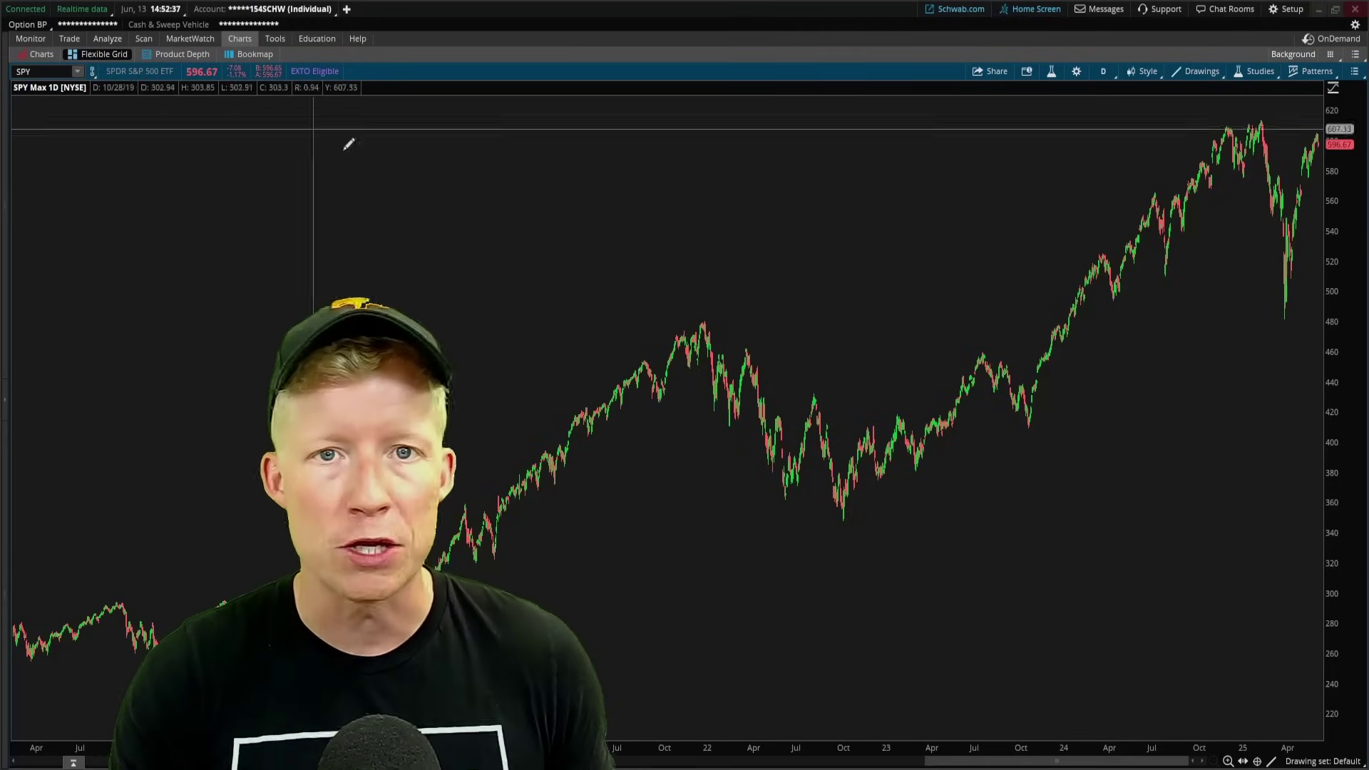
{"action": "left_click_drag", "start_coordinate": [566, 347], "coordinate": [602, 349]}
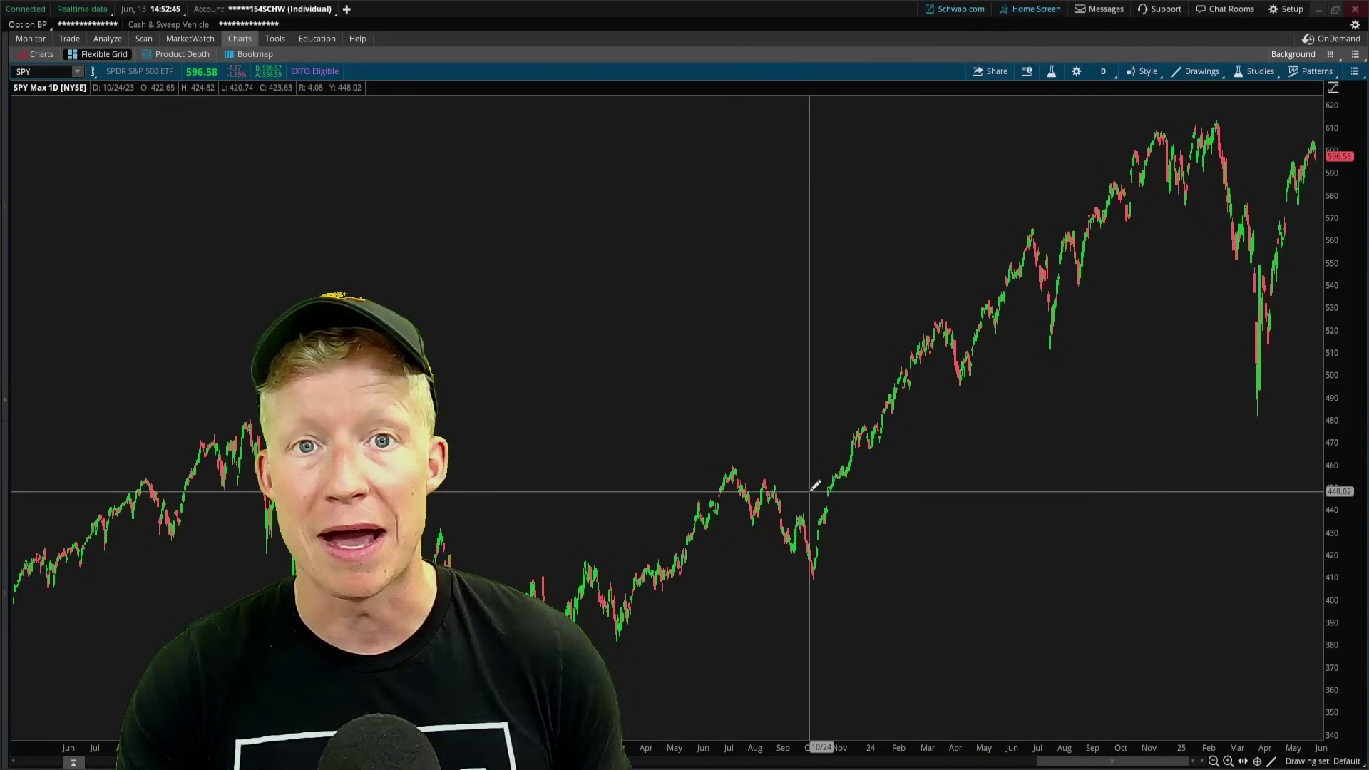
{"action": "left_click", "coordinate": [1330, 55]}
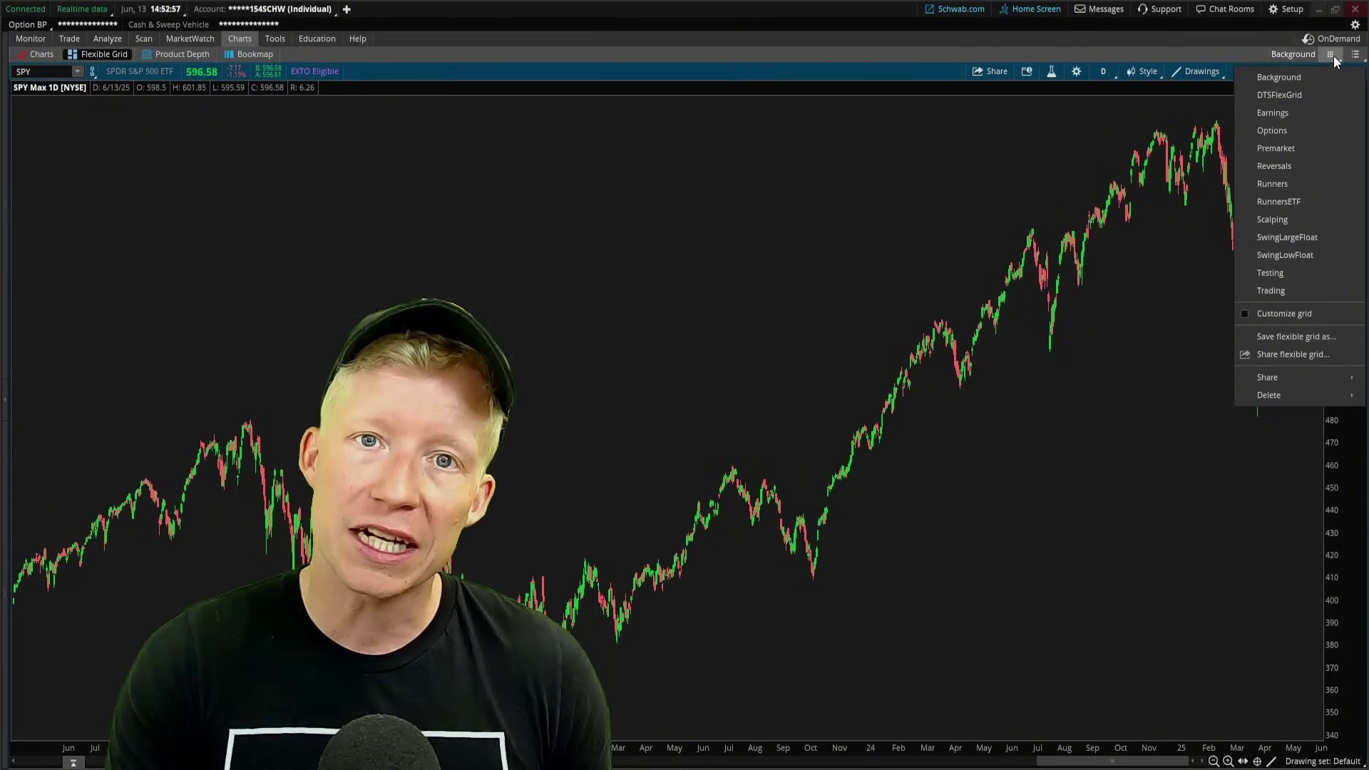
{"action": "left_click", "coordinate": [1274, 320]}
{"action": "left_click", "coordinate": [820, 23]}
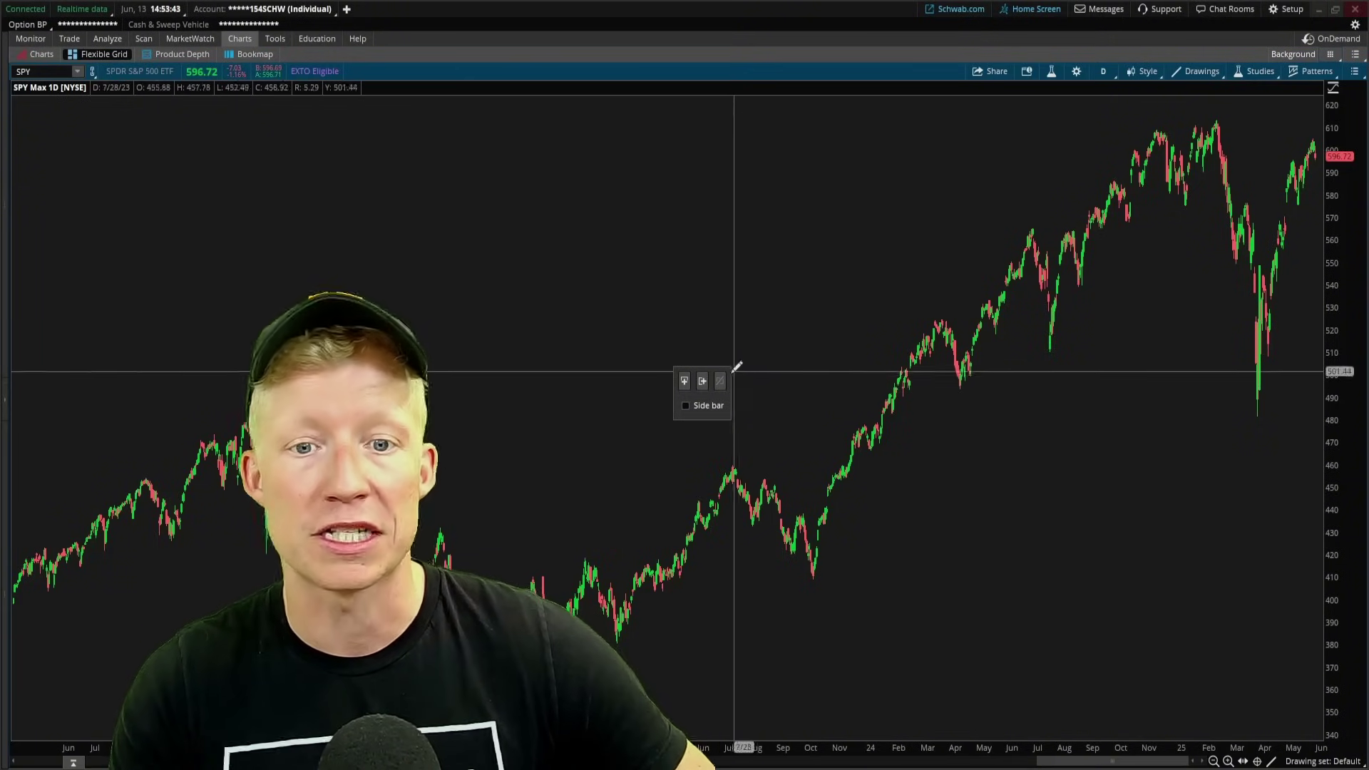
Split the single SPY chart cell into a grid of two rows with two cells each
{"action": "left_click", "coordinate": [685, 381]}
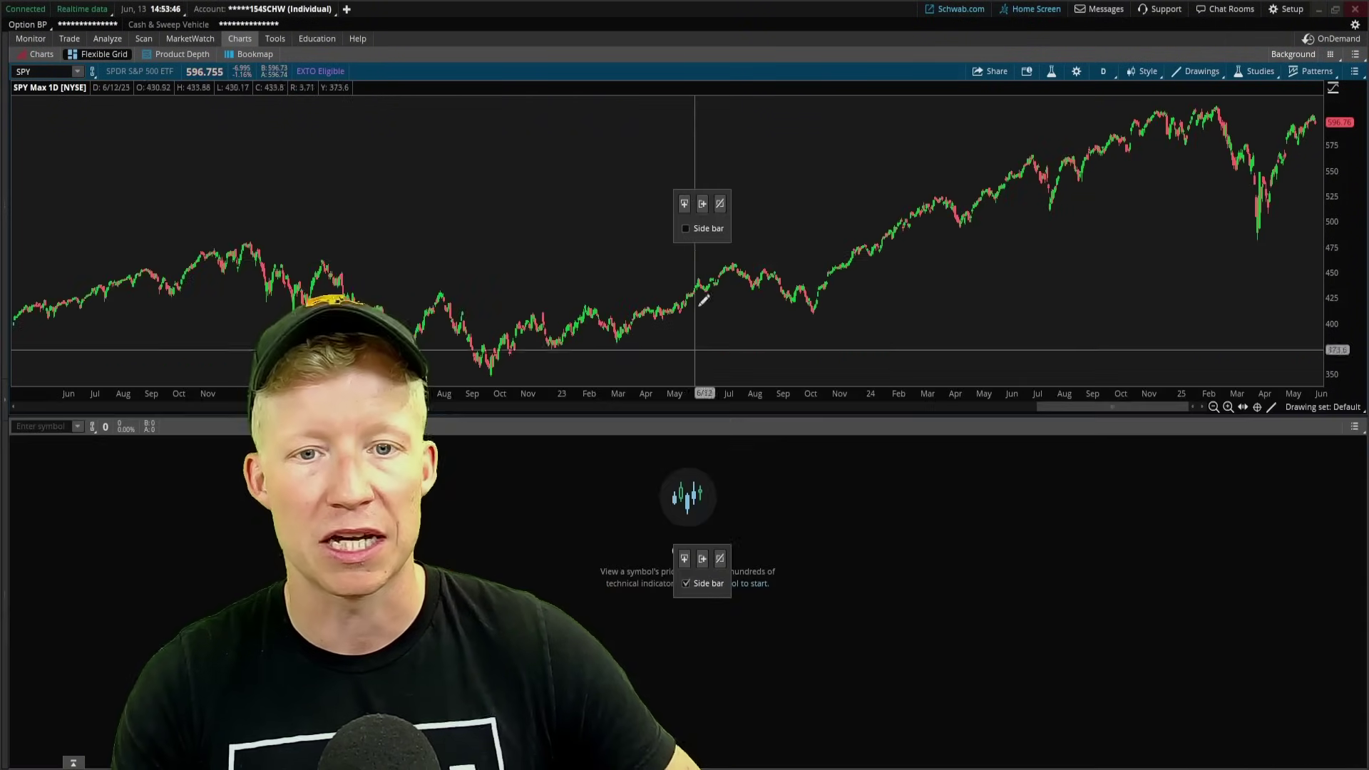
{"action": "left_click", "coordinate": [703, 205]}
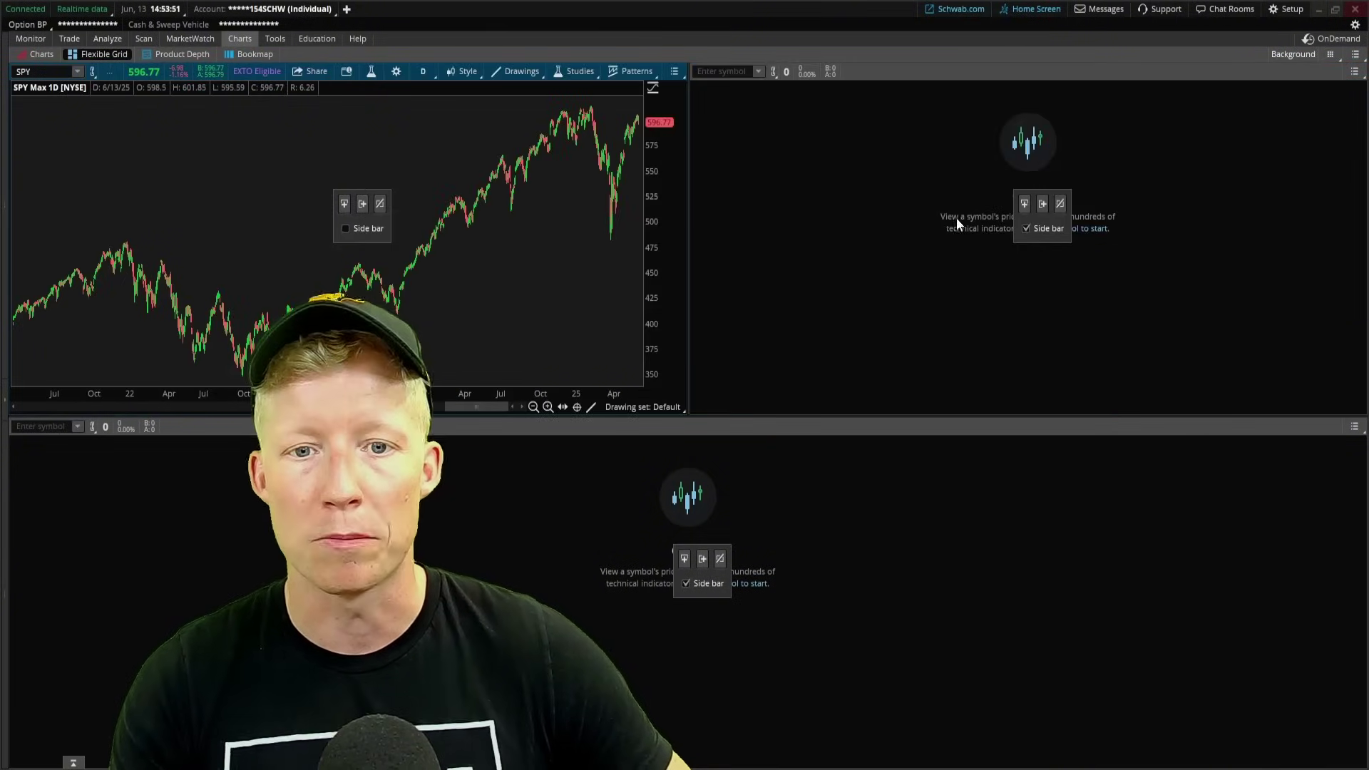
{"action": "left_click", "coordinate": [702, 559]}
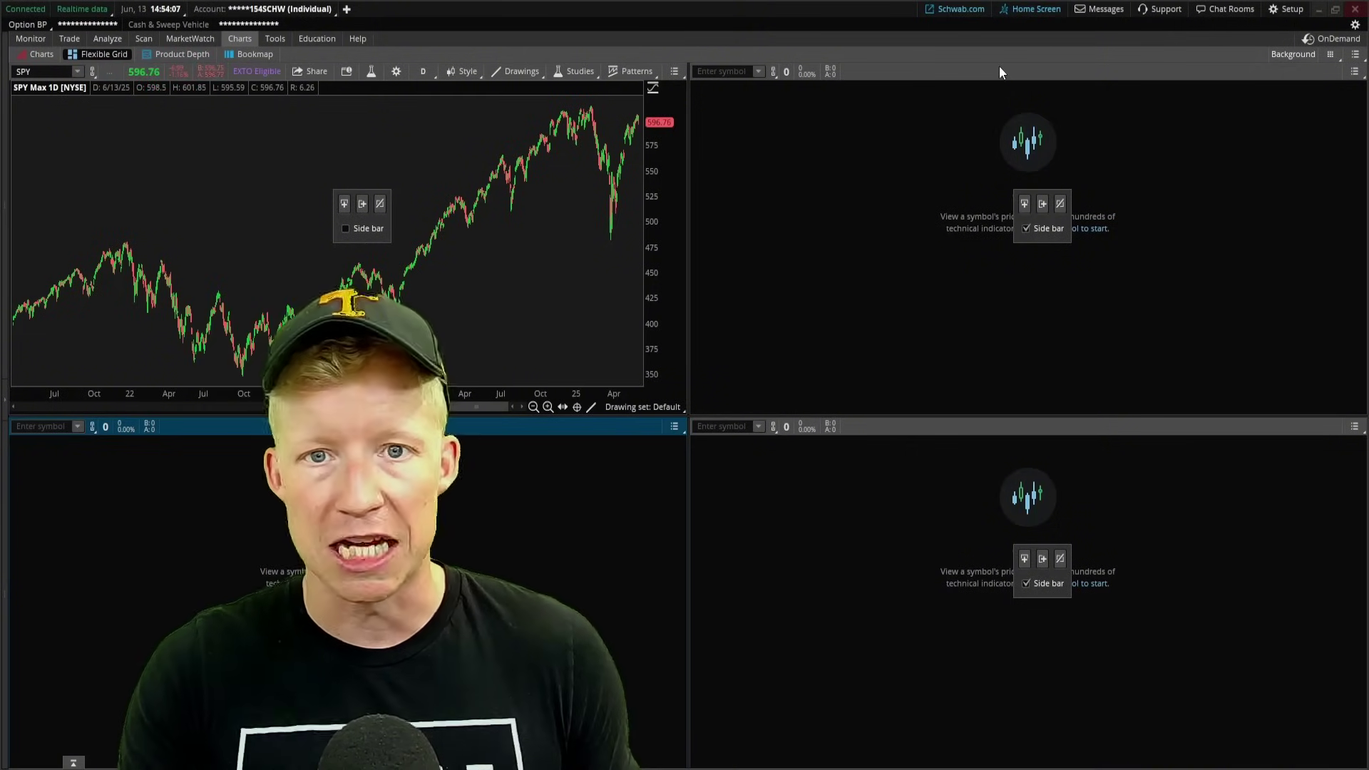
Resize the columns so the upper SPY chart is narrow and the lower row's first cell is wide
{"action": "left_click", "coordinate": [707, 293]}
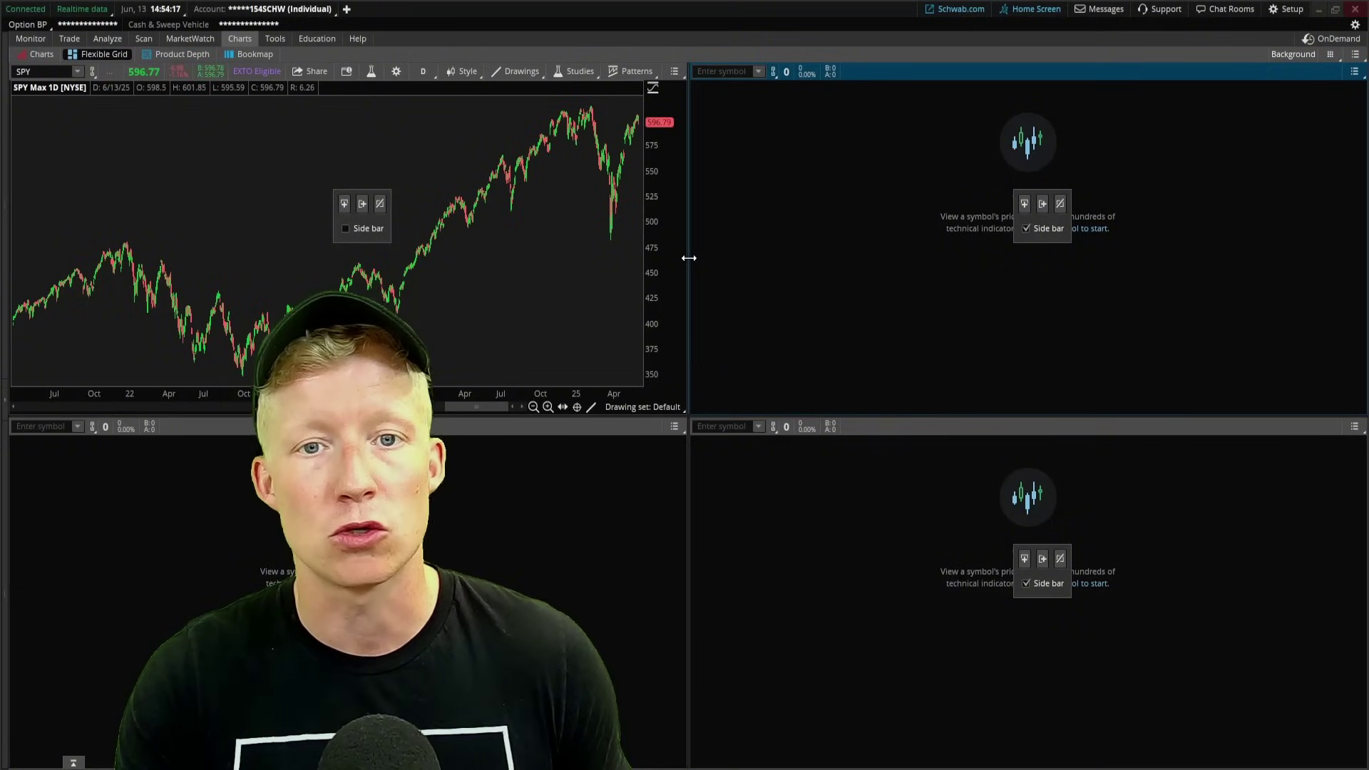
{"action": "left_click_drag", "start_coordinate": [489, 246], "coordinate": [397, 247]}
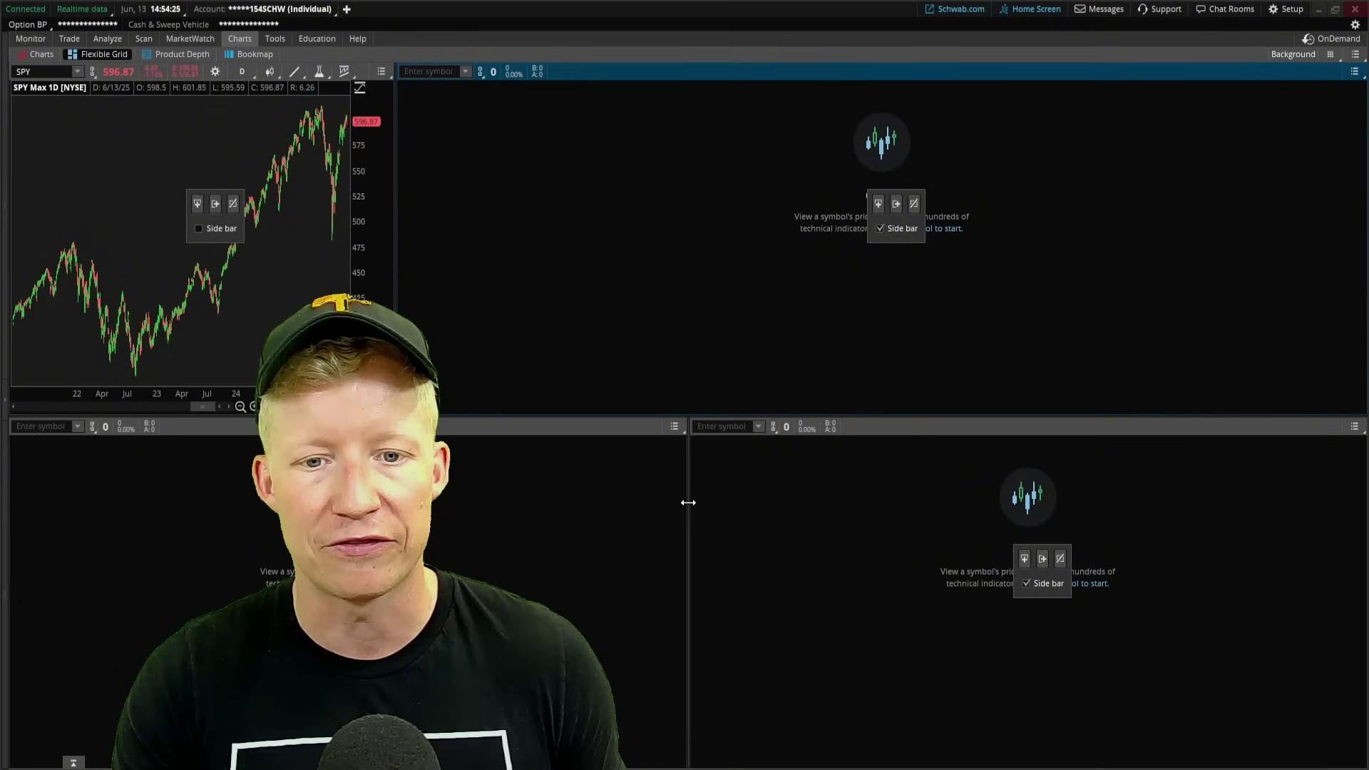
{"action": "left_click_drag", "start_coordinate": [687, 499], "coordinate": [1121, 520]}
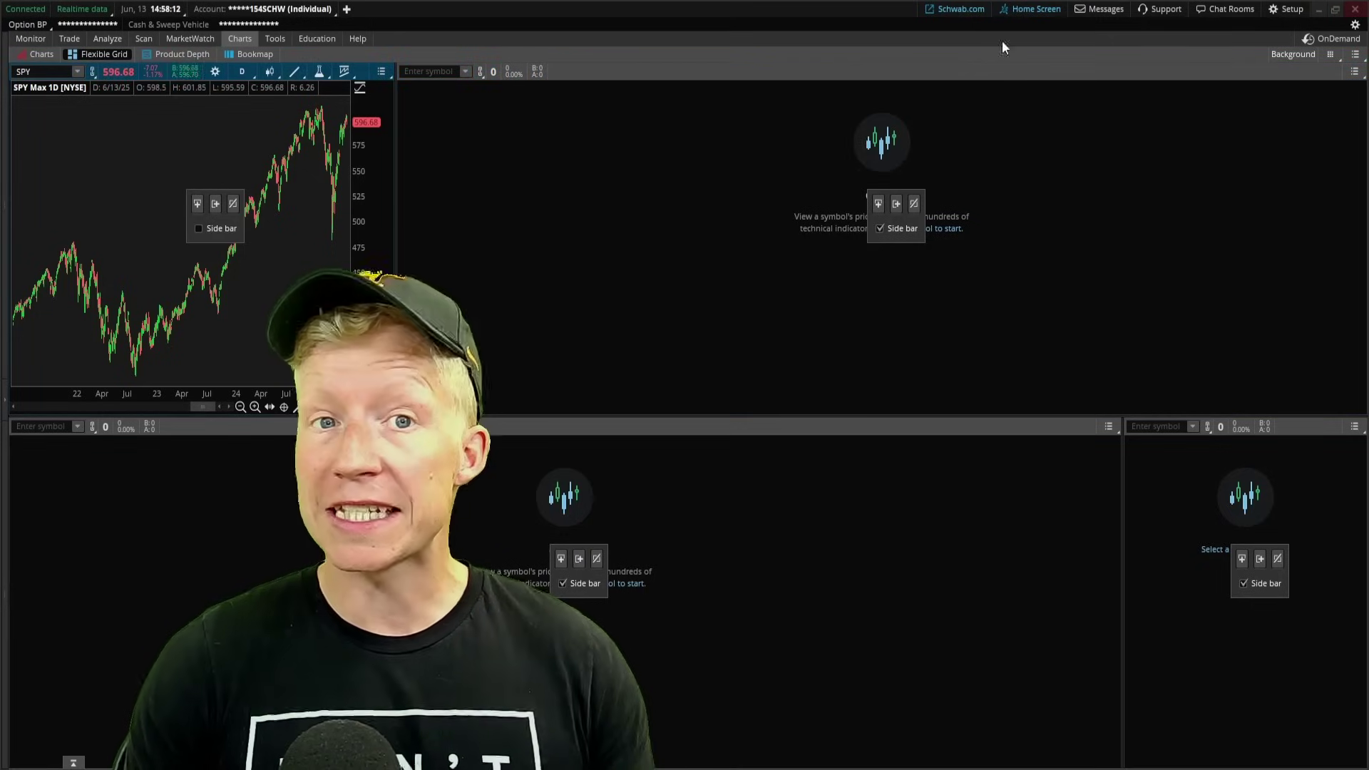
Load the symbol SPY into the three empty grid cells
{"action": "left_click", "coordinate": [429, 70]}
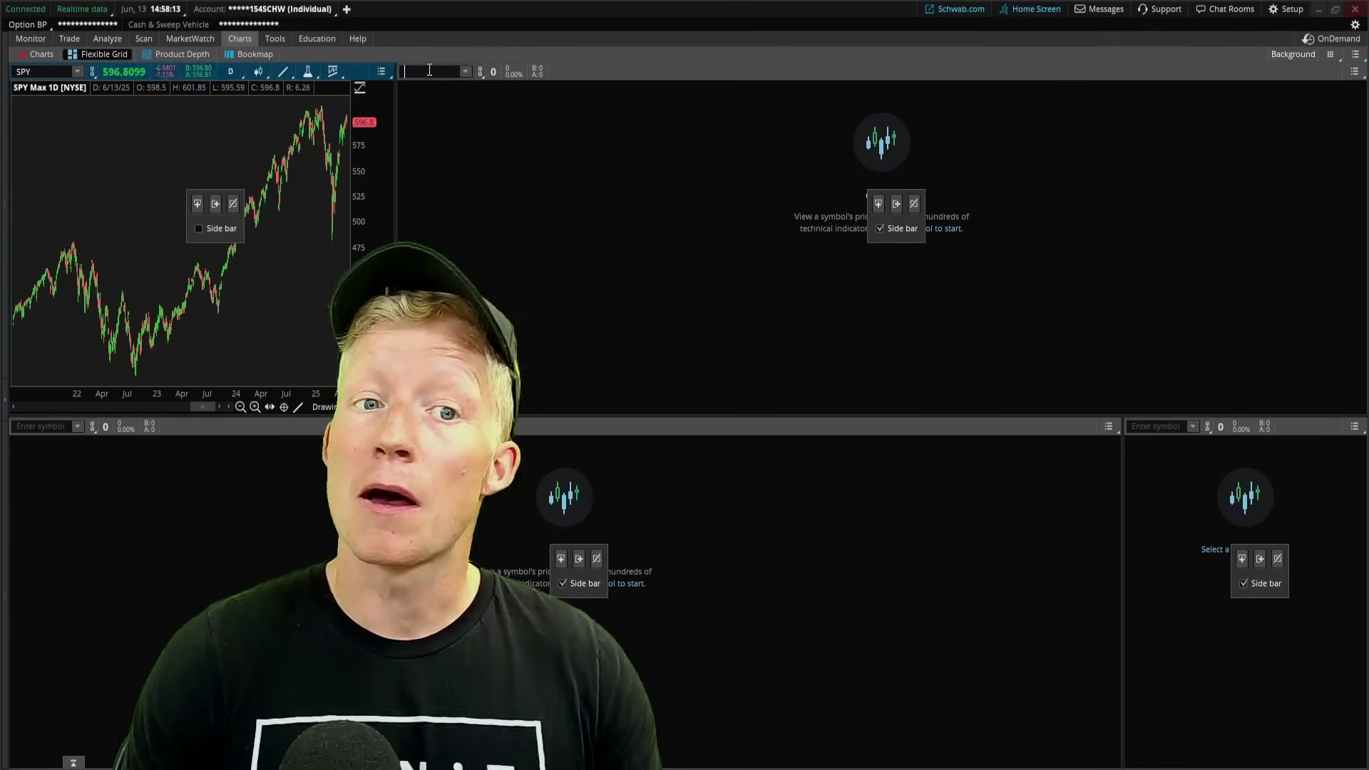
{"action": "type", "text": "SPY"}
{"action": "key", "text": "Return"}
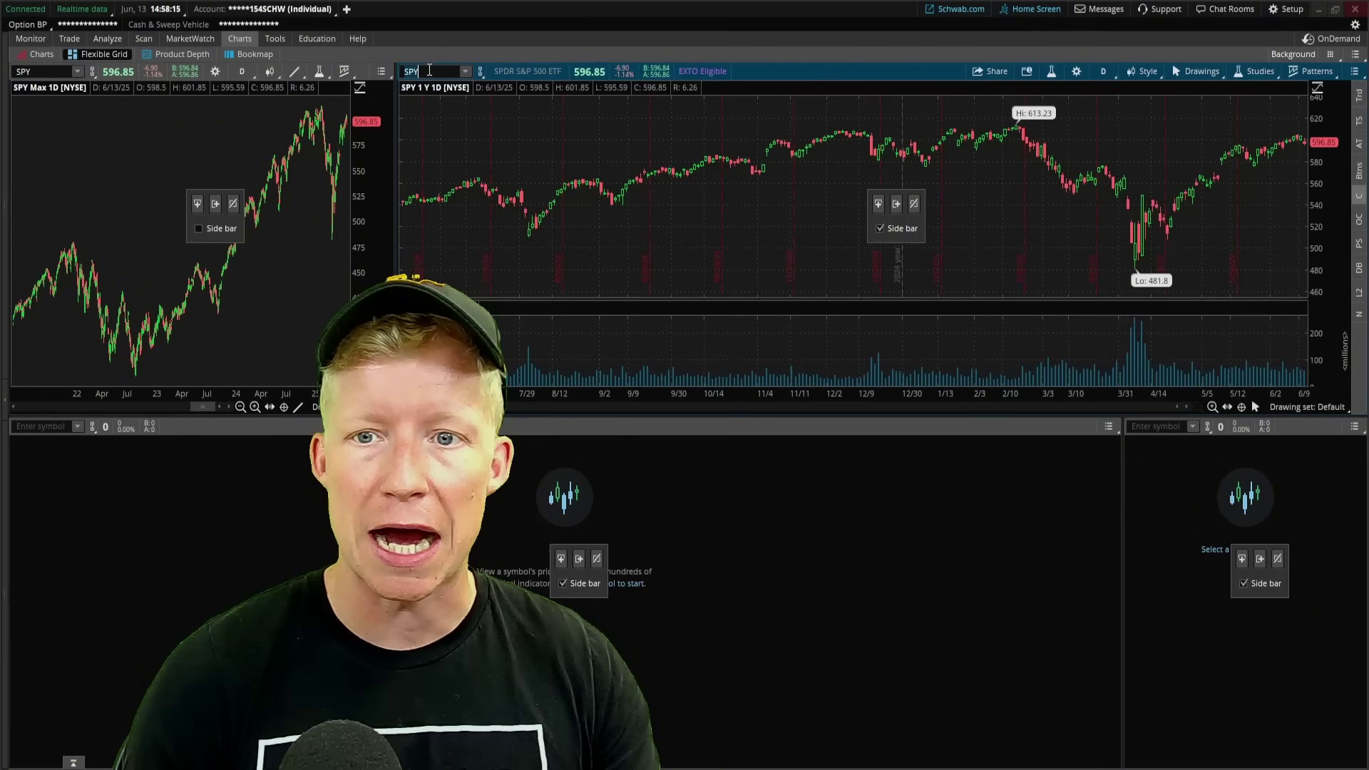
{"action": "left_click", "coordinate": [71, 426]}
{"action": "type", "text": "SPY"}
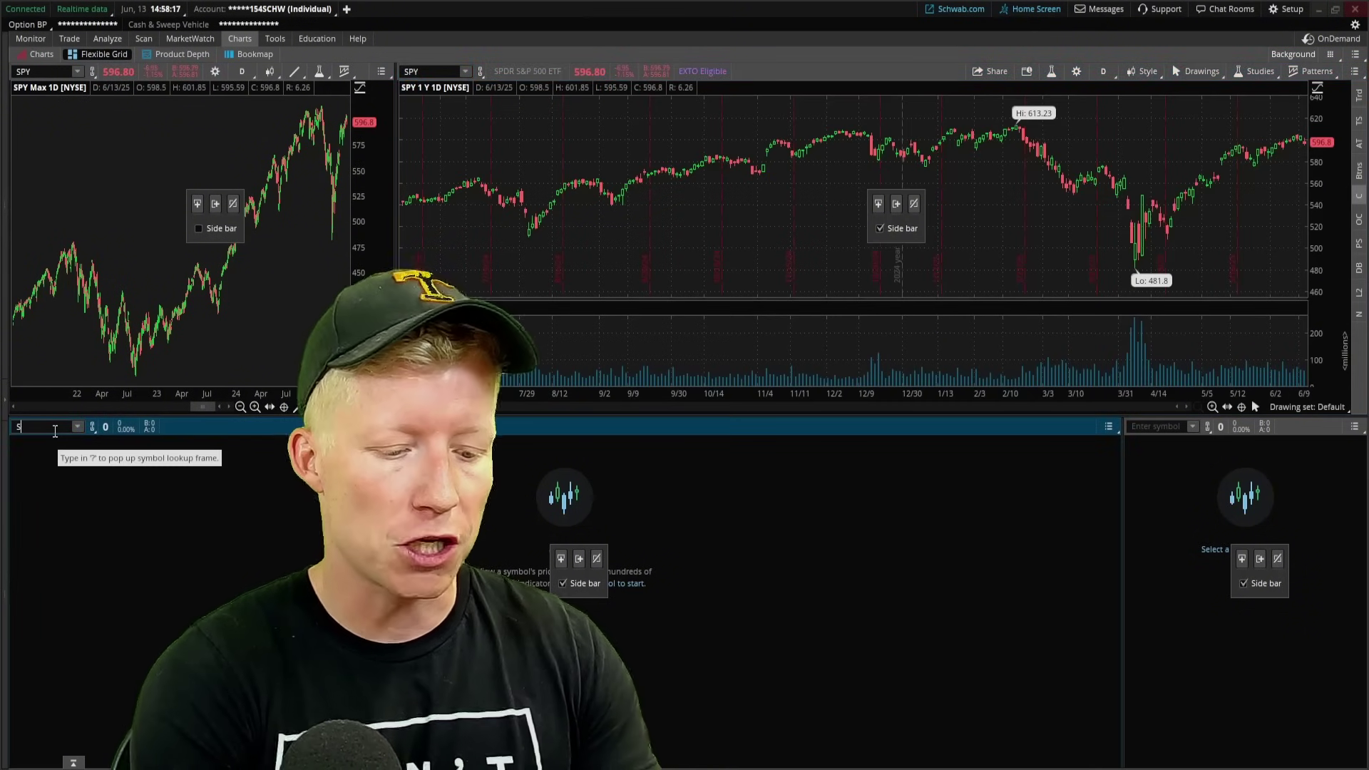
{"action": "key", "text": "Return"}
{"action": "left_click", "coordinate": [1150, 426]}
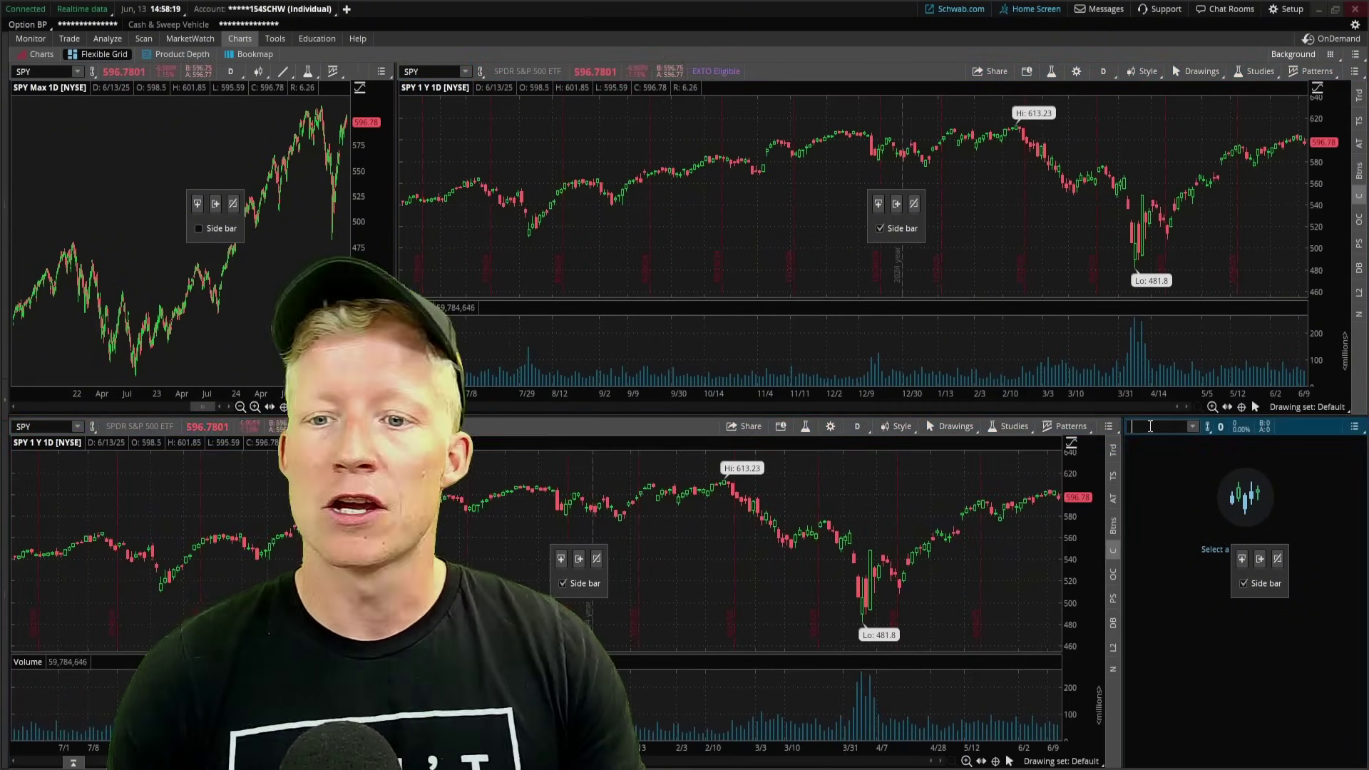
{"action": "type", "text": "SPY"}
{"action": "key", "text": "Return"}
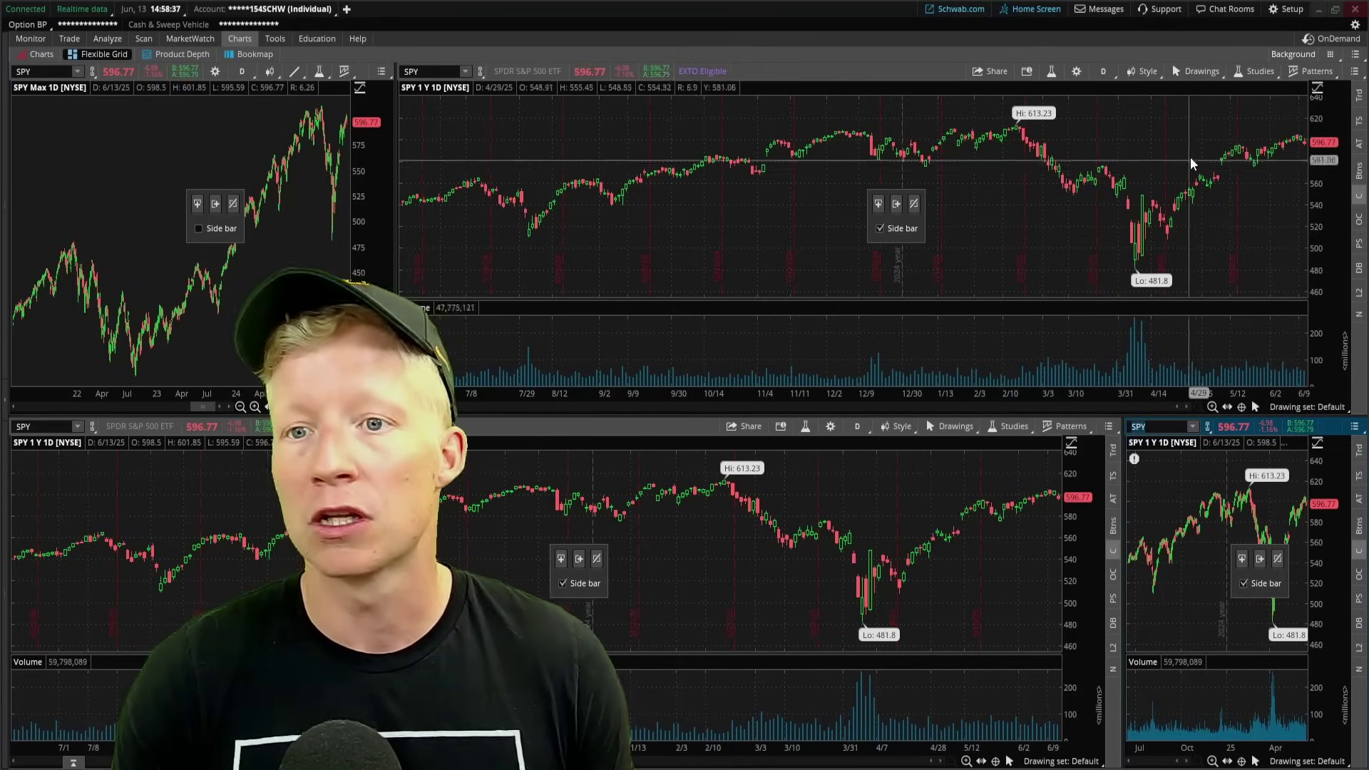
Review the Appearance and Equities chart settings of the narrow SPY chart without changing anything
{"action": "left_click", "coordinate": [215, 71]}
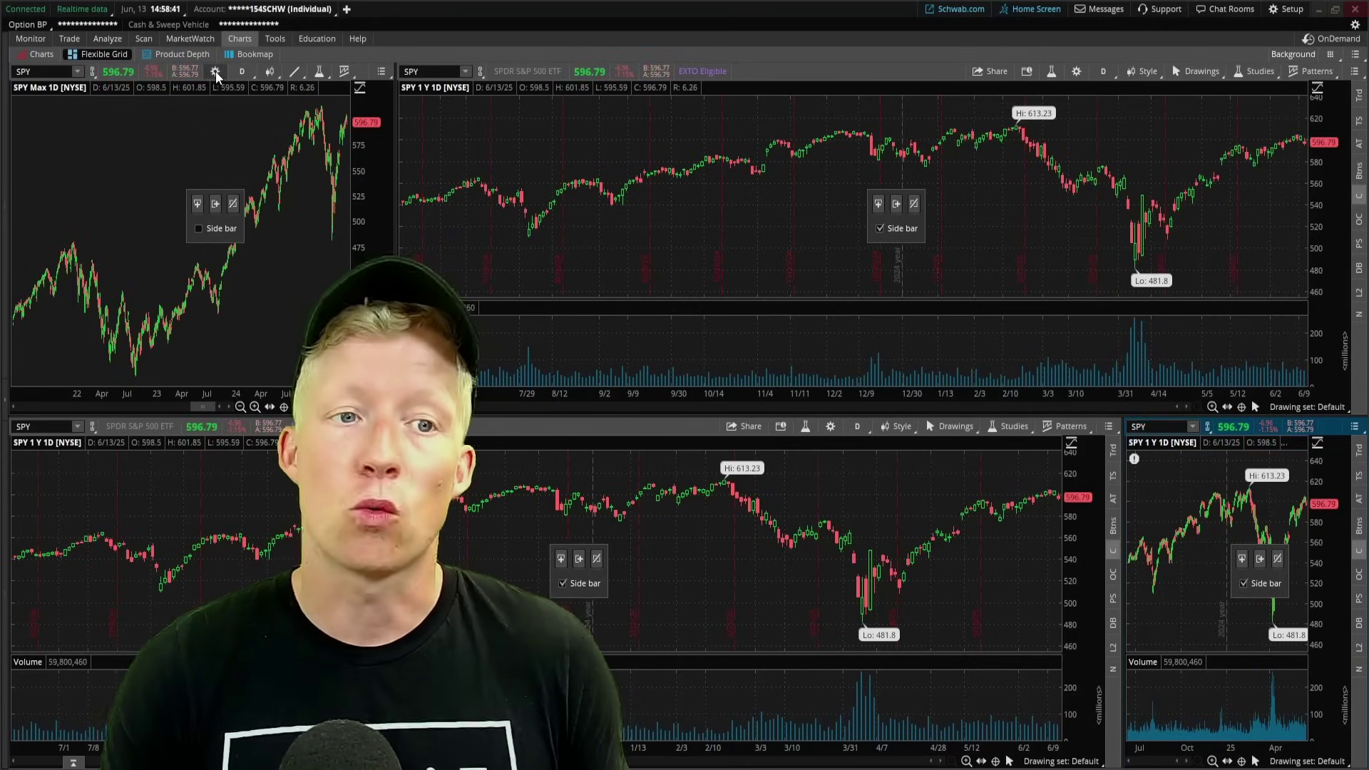
{"action": "left_click", "coordinate": [665, 175]}
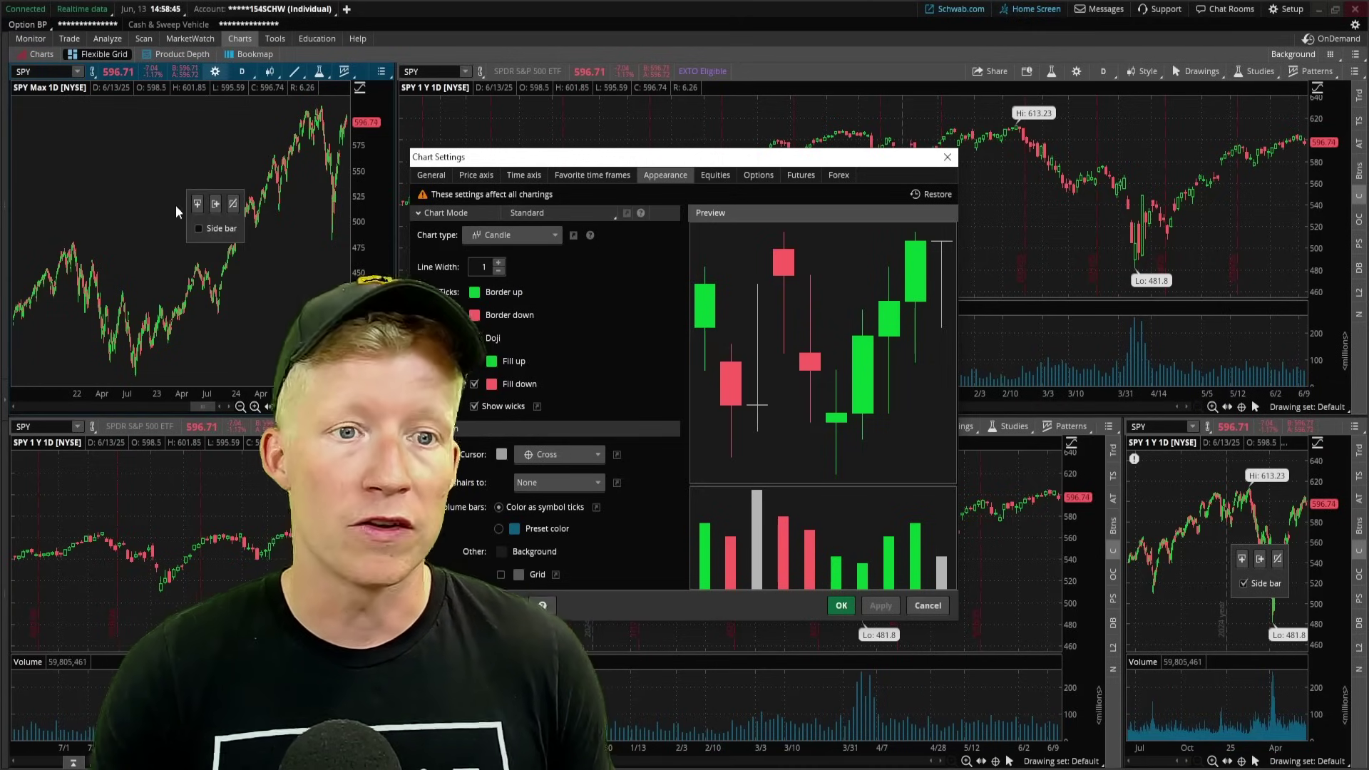
{"action": "left_click", "coordinate": [716, 177]}
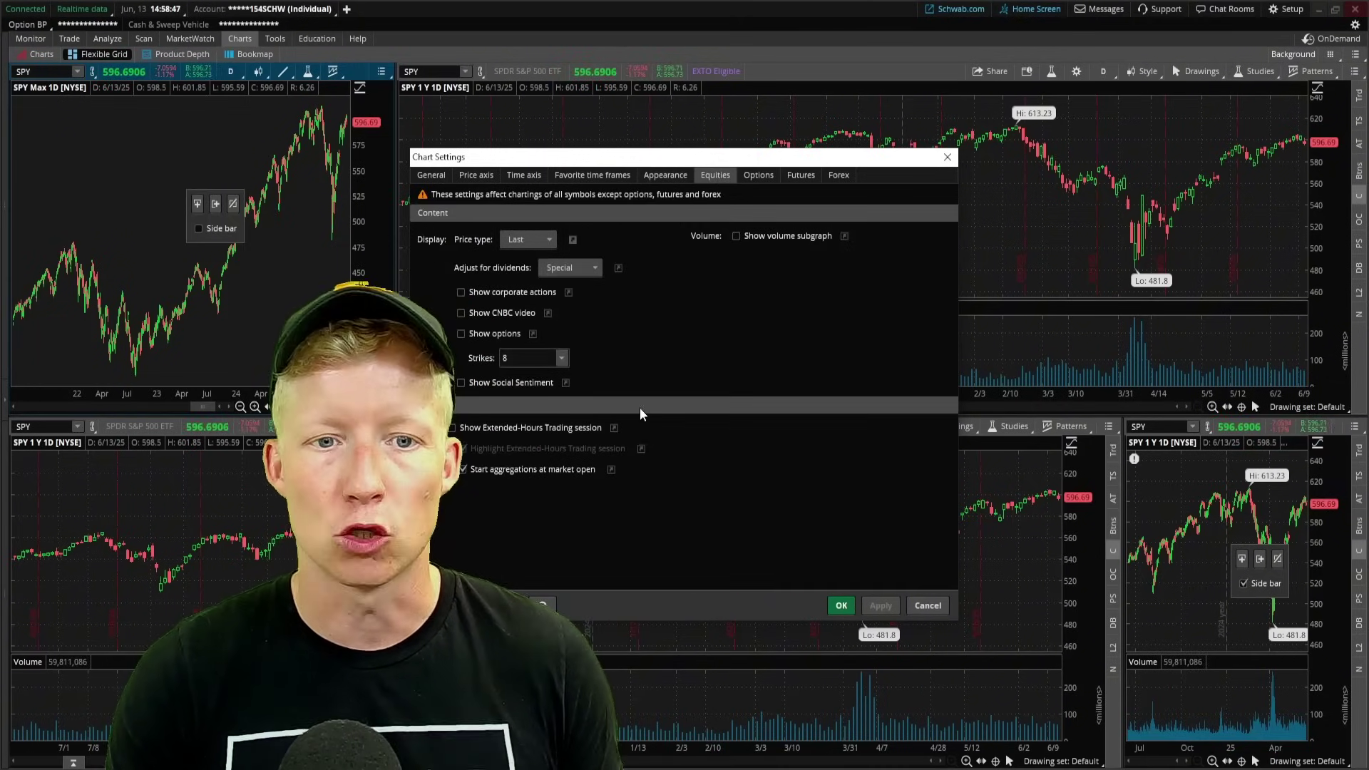
{"action": "left_click", "coordinate": [945, 158]}
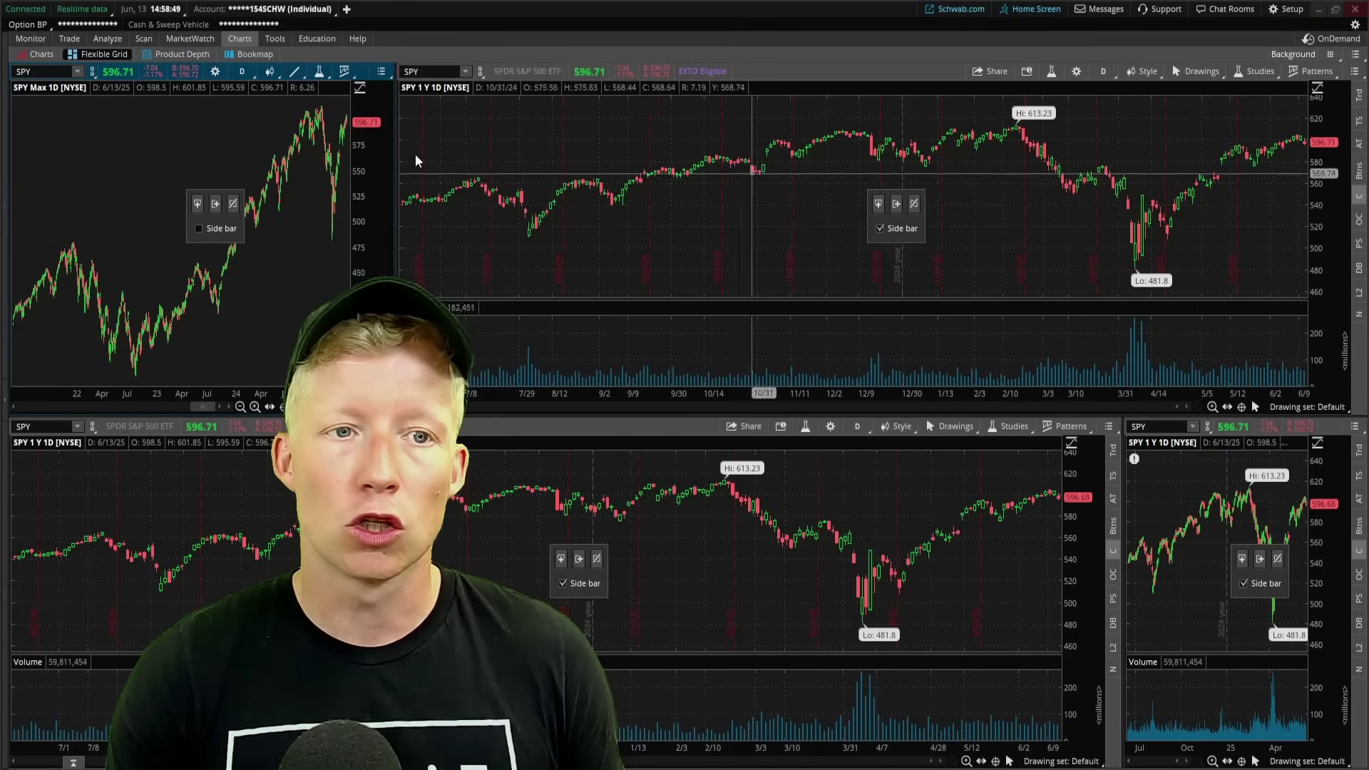
Load the saved chart style into the wide upper chart and the wide lower chart
{"action": "left_click", "coordinate": [271, 72]}
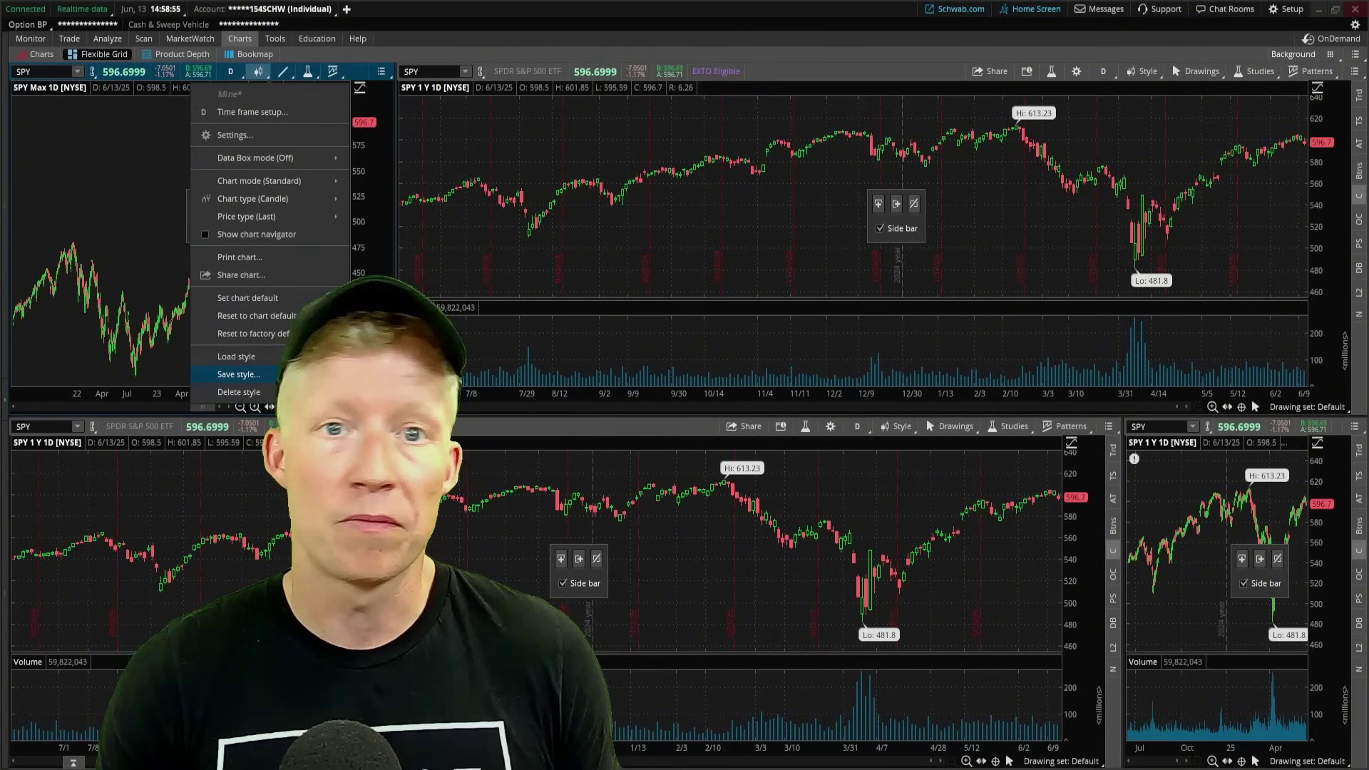
{"action": "left_click", "coordinate": [1149, 72]}
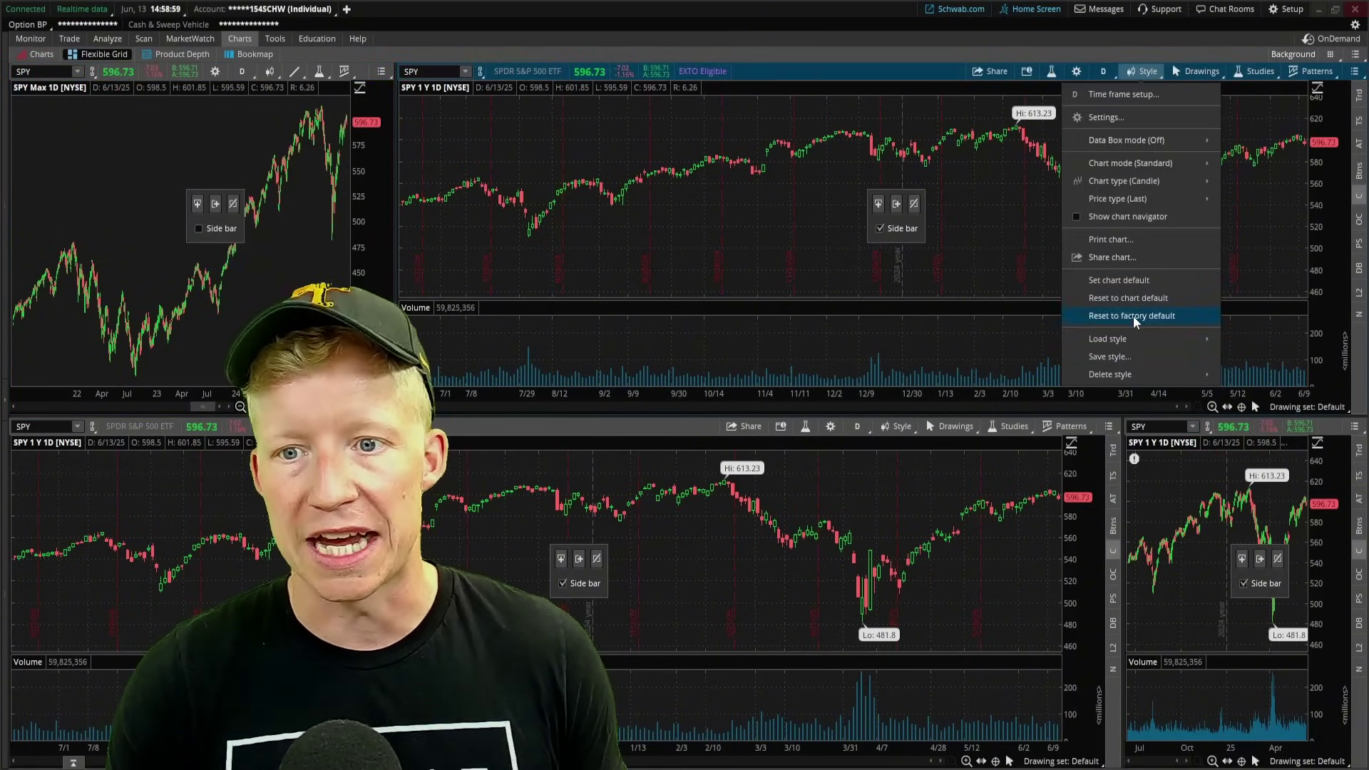
{"action": "mouse_move", "coordinate": [1140, 344]}
{"action": "left_click", "coordinate": [1244, 360]}
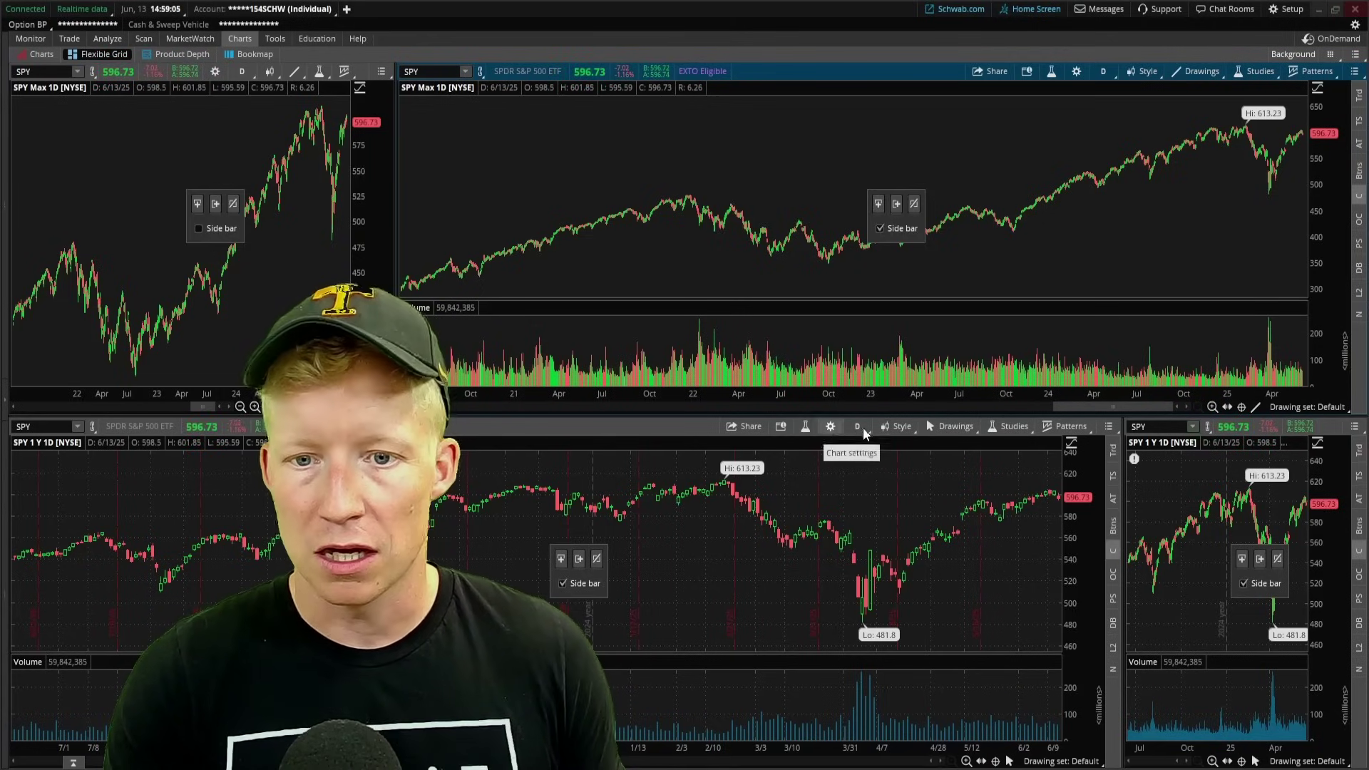
{"action": "left_click", "coordinate": [903, 427]}
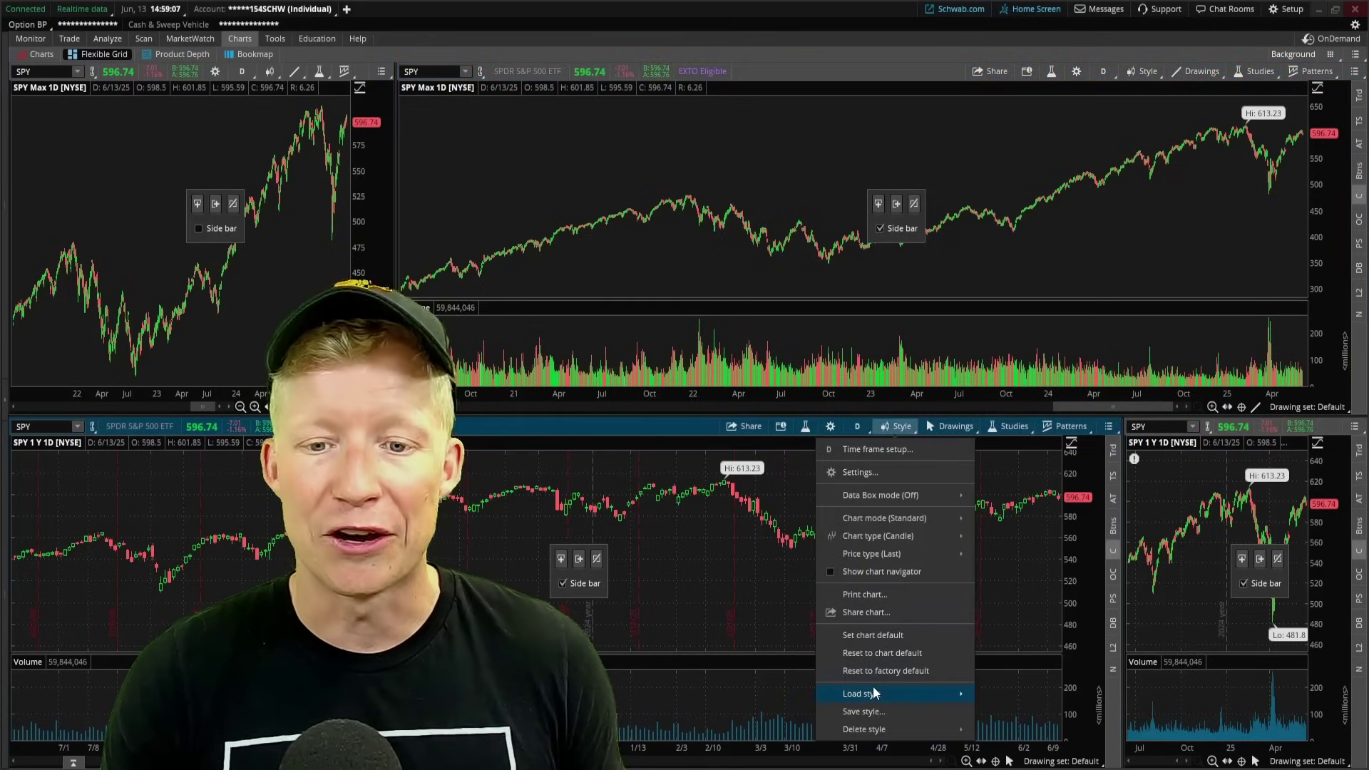
{"action": "mouse_move", "coordinate": [915, 694]}
{"action": "left_click", "coordinate": [1019, 711]}
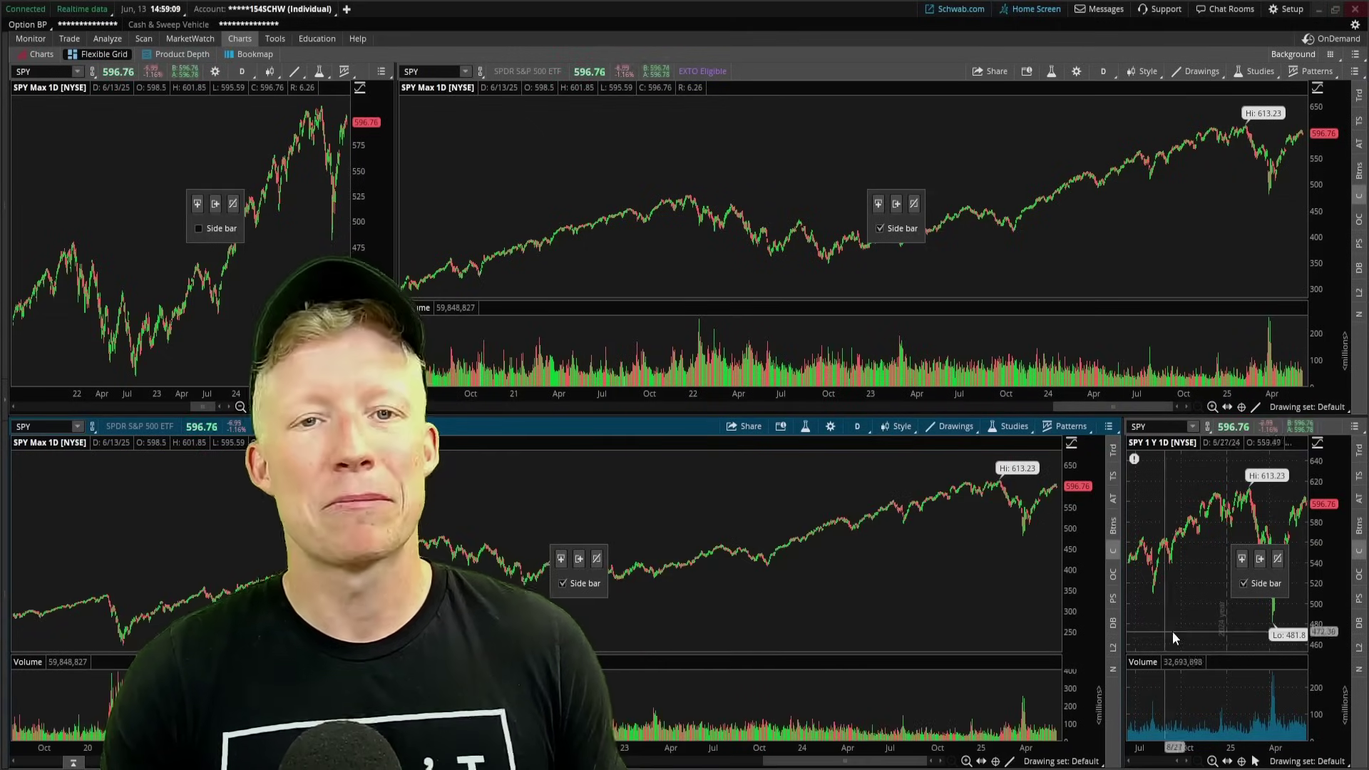
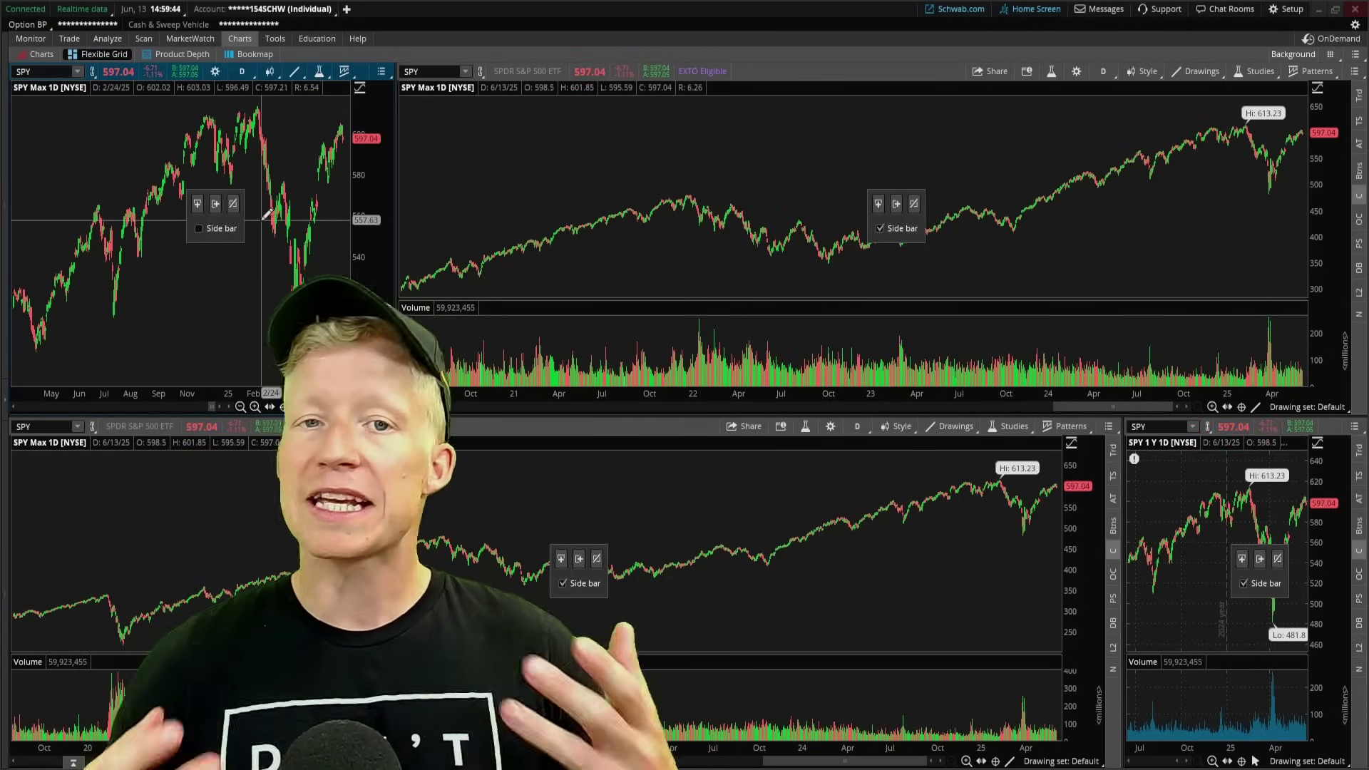
Set the wide upper chart to 180 D : 5m and the wide lower chart to 30 D : 1m, showing the latest session
{"action": "left_click", "coordinate": [1107, 71]}
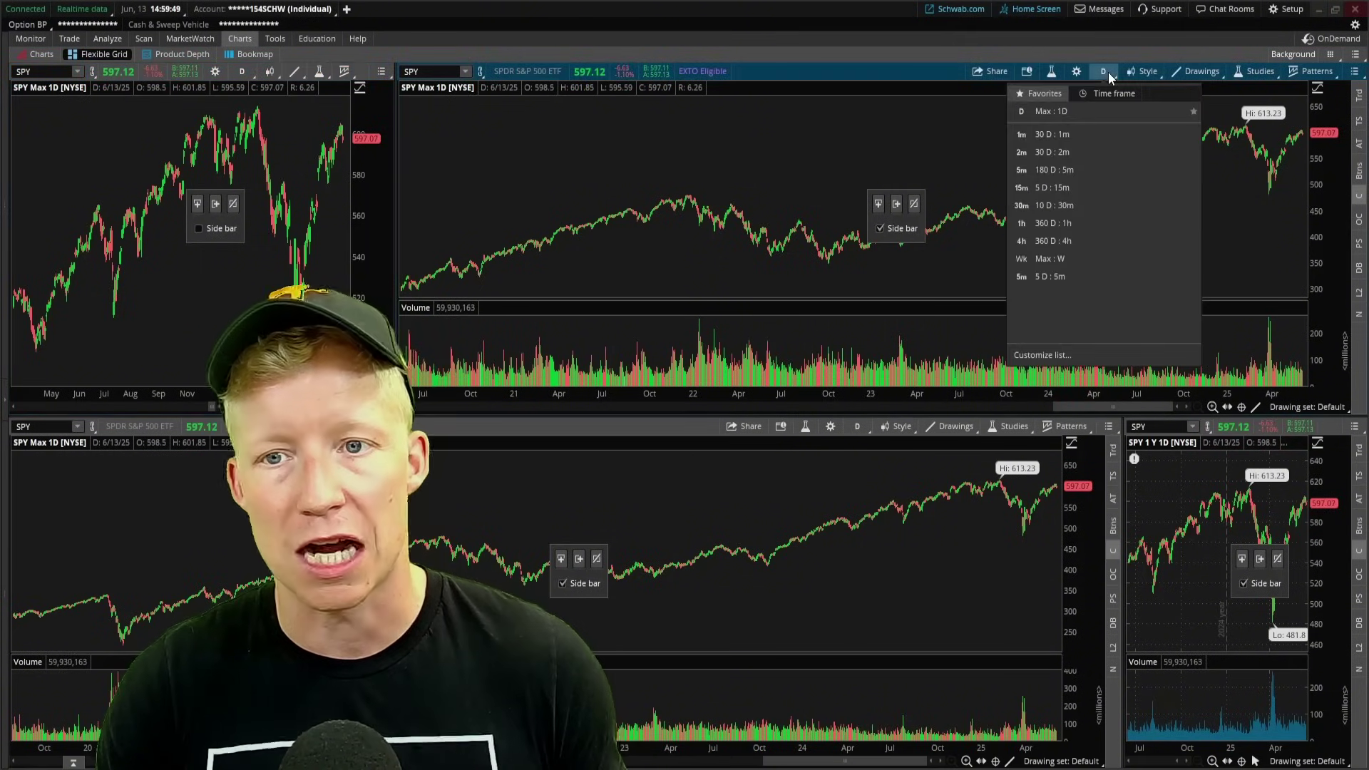
{"action": "left_click", "coordinate": [1052, 170]}
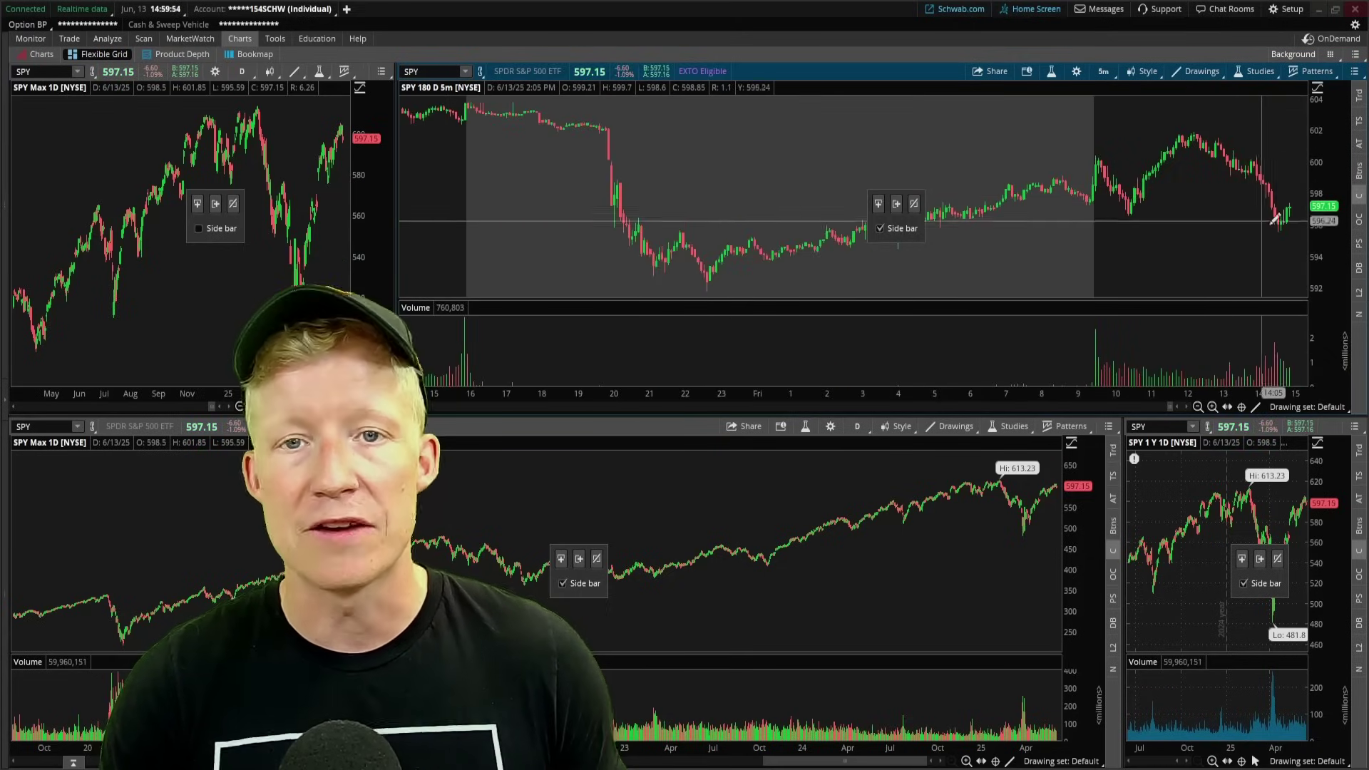
{"action": "left_click", "coordinate": [856, 429]}
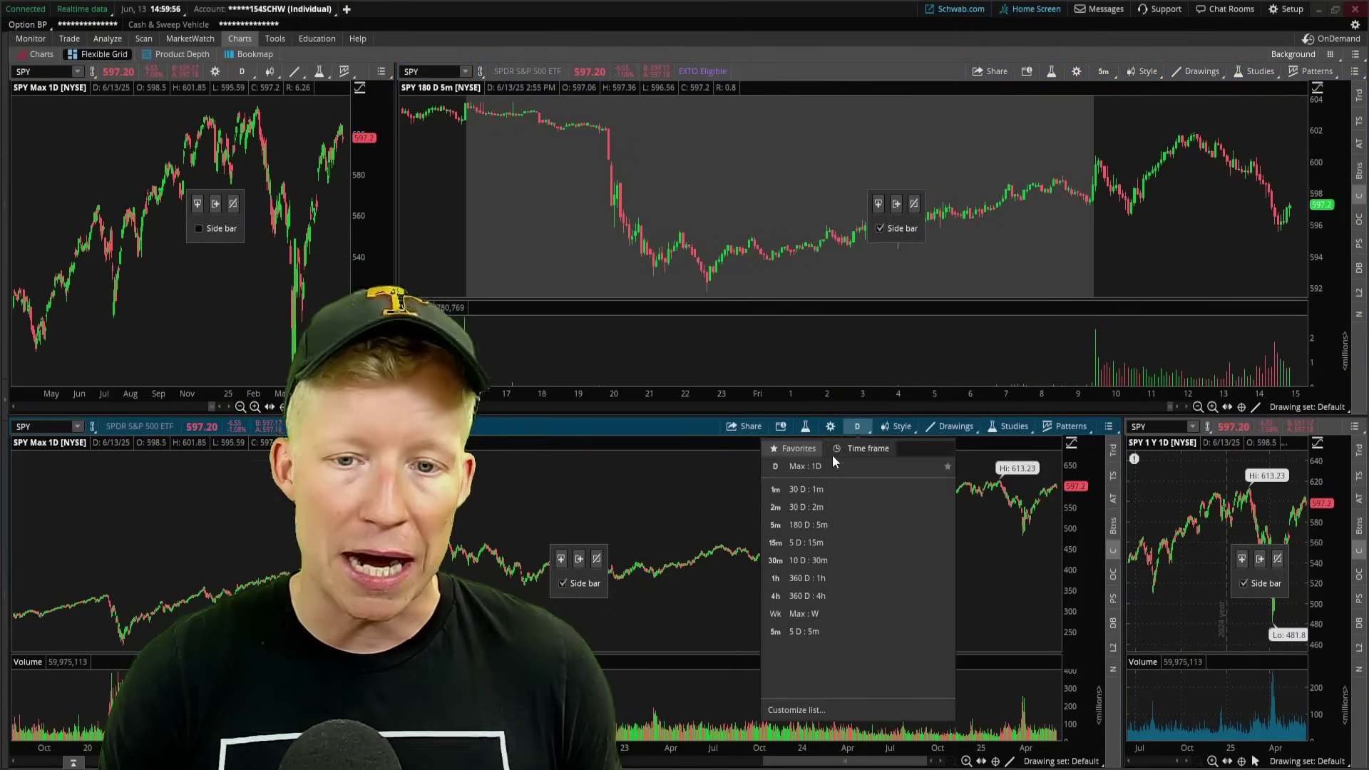
{"action": "left_click", "coordinate": [810, 489]}
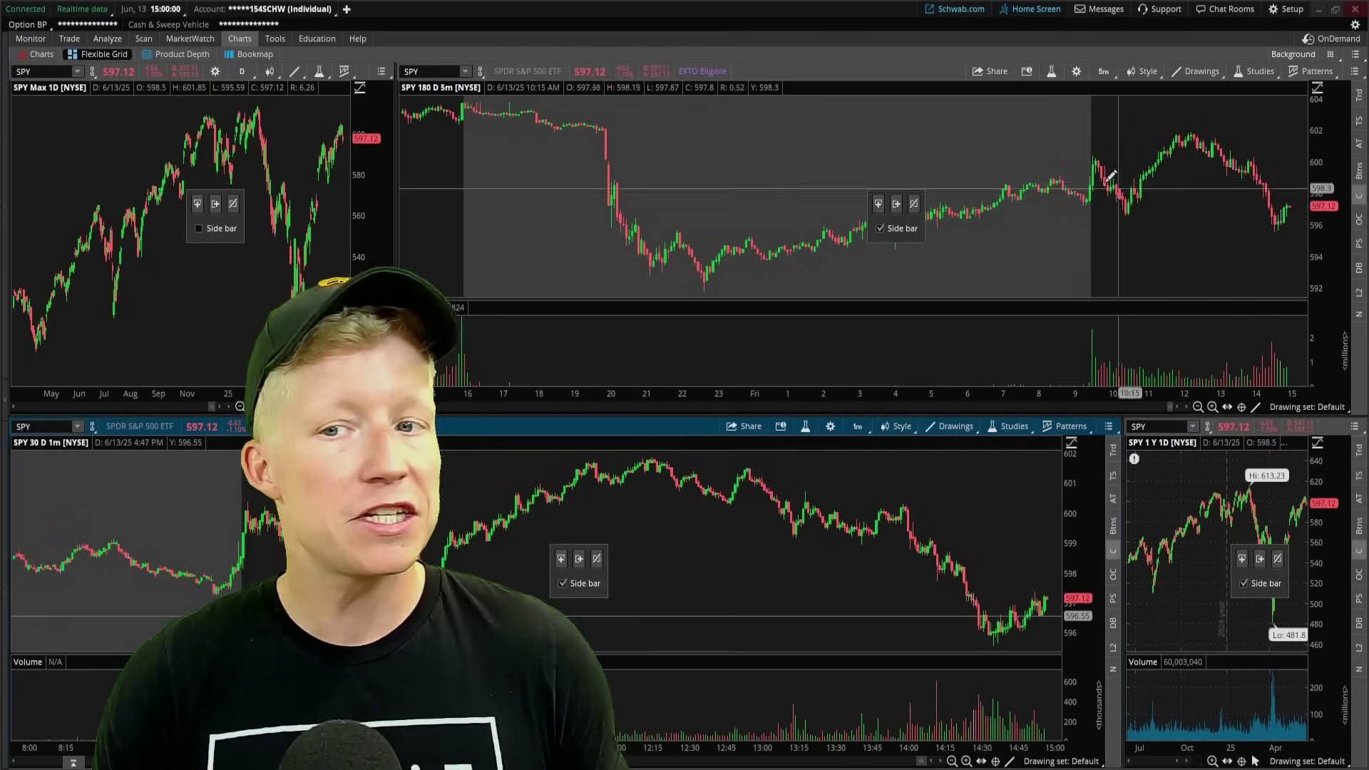
{"action": "left_click_drag", "start_coordinate": [1150, 328], "coordinate": [1080, 326]}
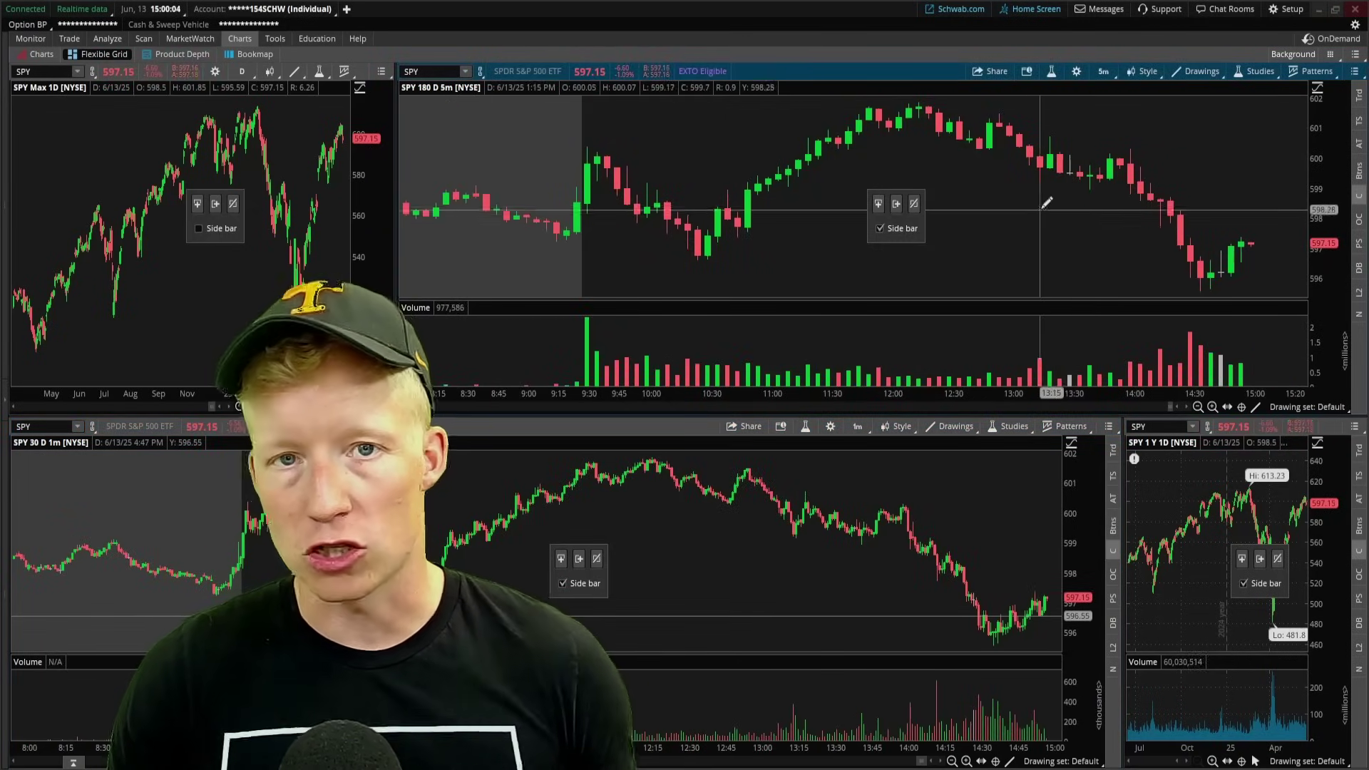
{"action": "left_click_drag", "start_coordinate": [640, 570], "coordinate": [1062, 570]}
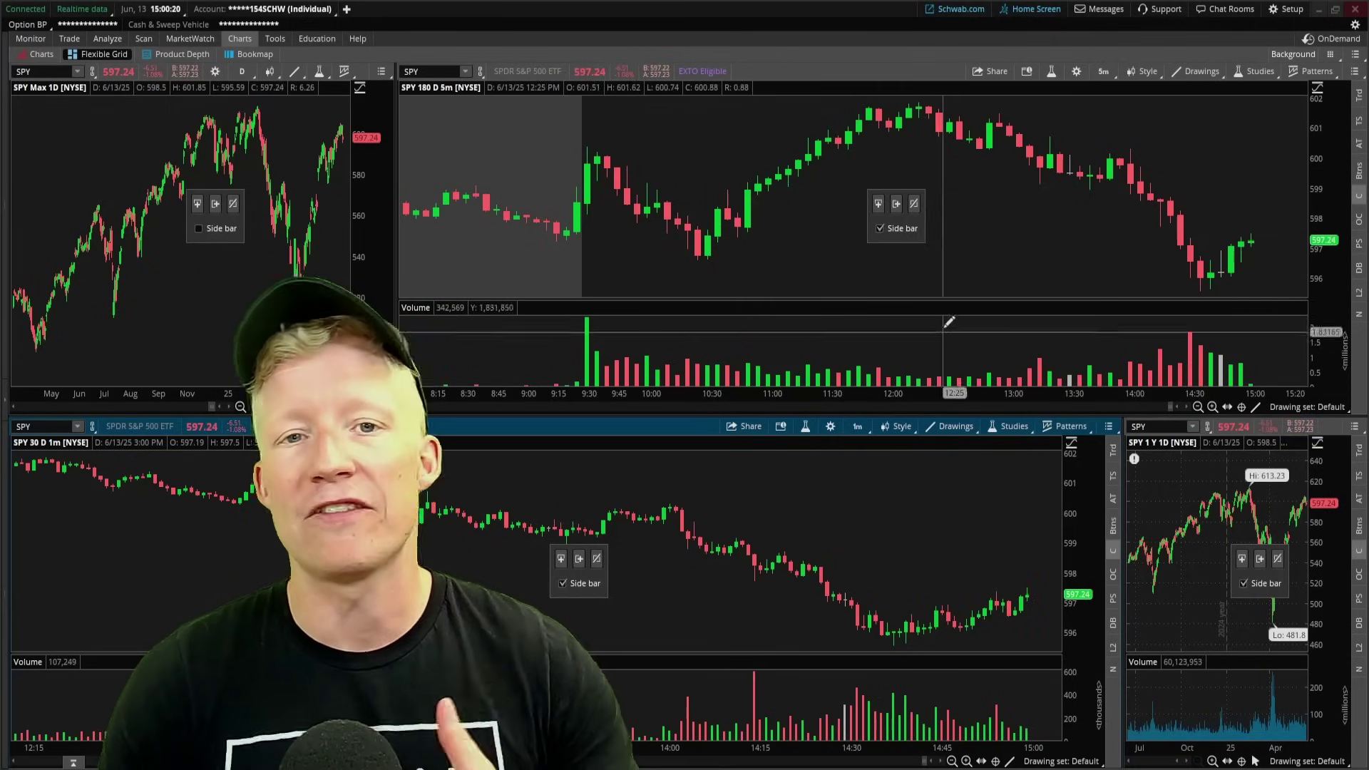
Set the wide upper chart to 360 D : 1h and the wide lower chart to 180 D : 5m
{"action": "left_click", "coordinate": [1104, 72]}
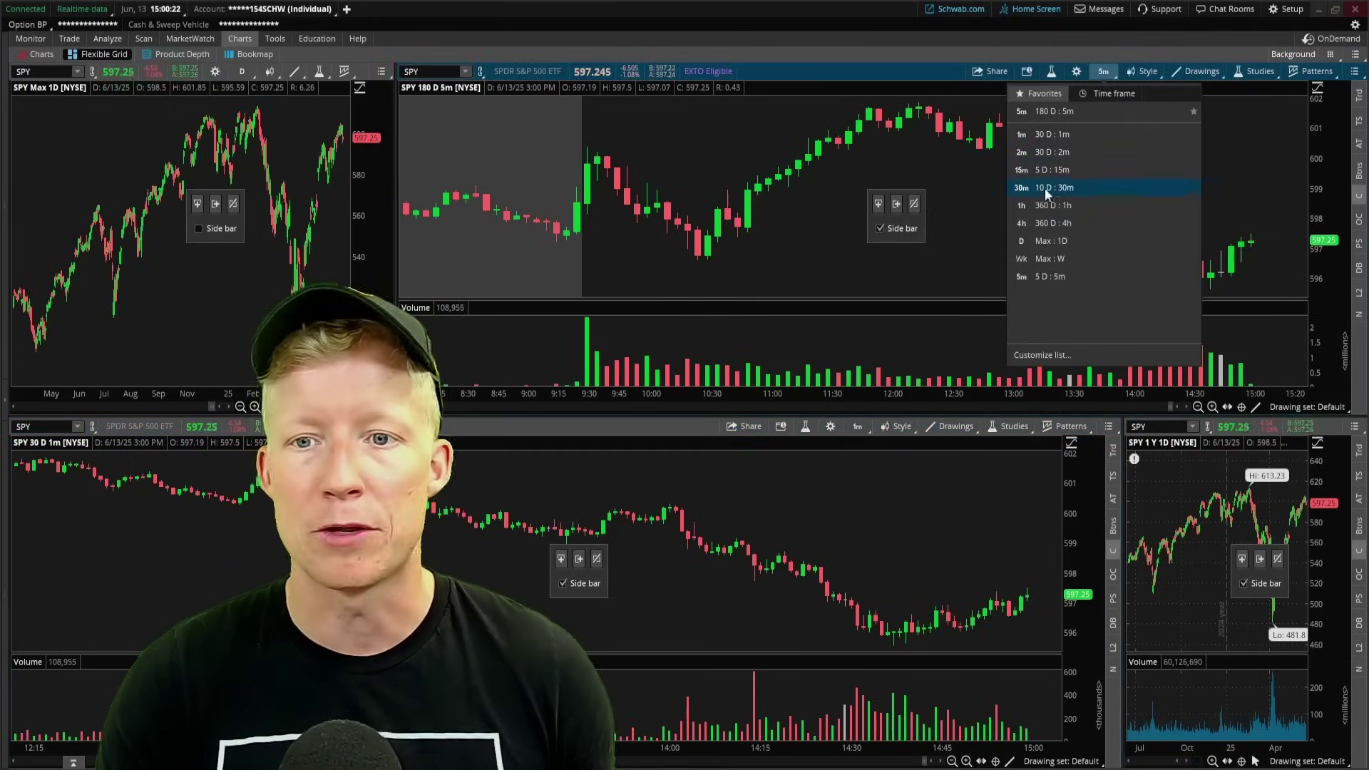
{"action": "left_click", "coordinate": [1032, 210]}
{"action": "left_click", "coordinate": [858, 426]}
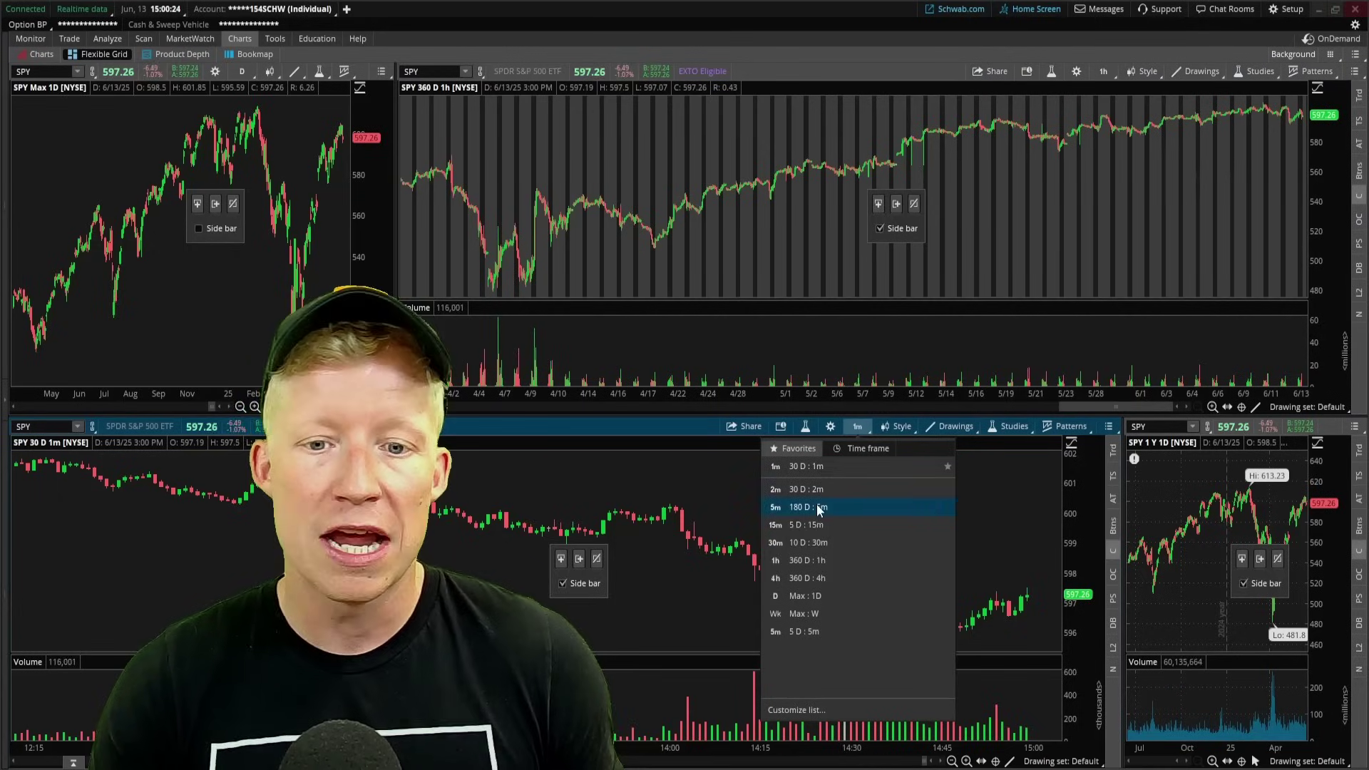
{"action": "left_click", "coordinate": [815, 506]}
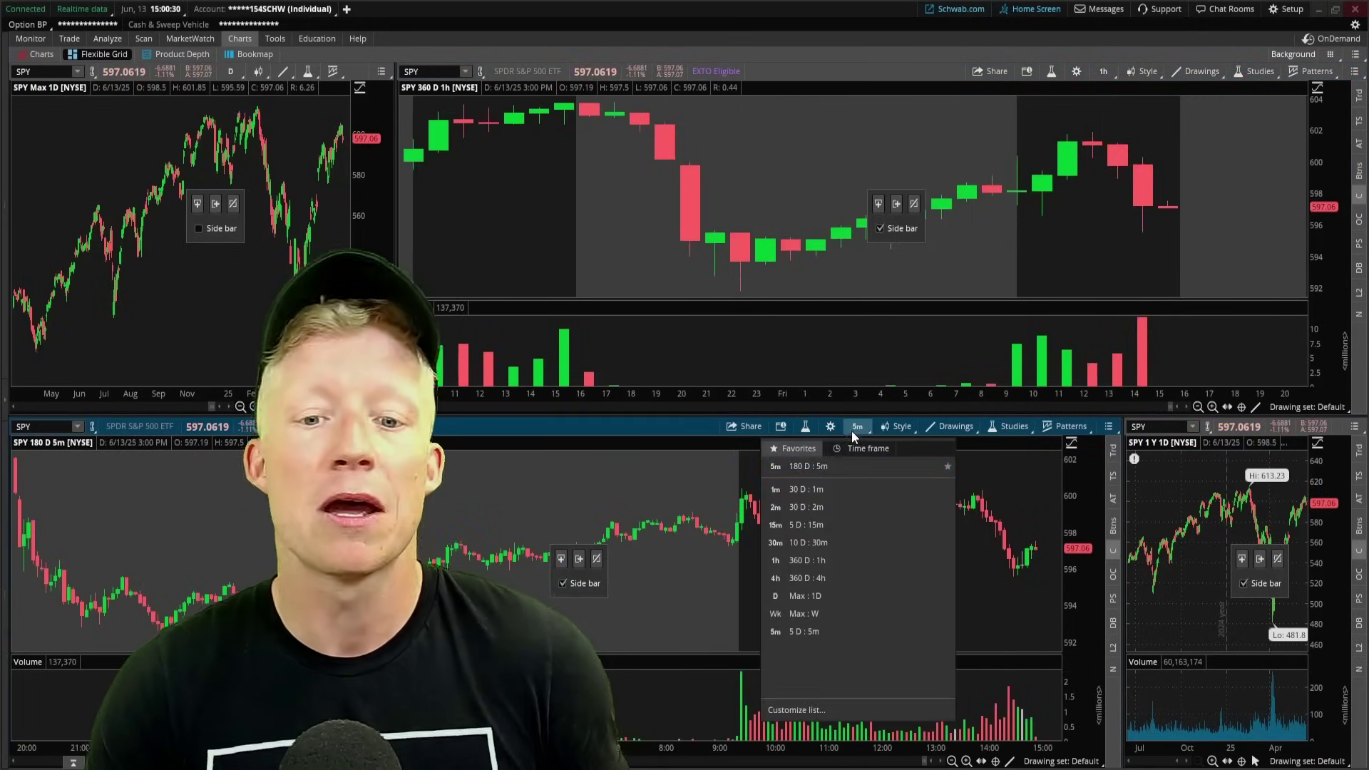
Return the wide lower chart to 30 D : 1m and the wide upper chart to 180 D : 5m
{"action": "left_click", "coordinate": [855, 426]}
{"action": "left_click", "coordinate": [820, 489]}
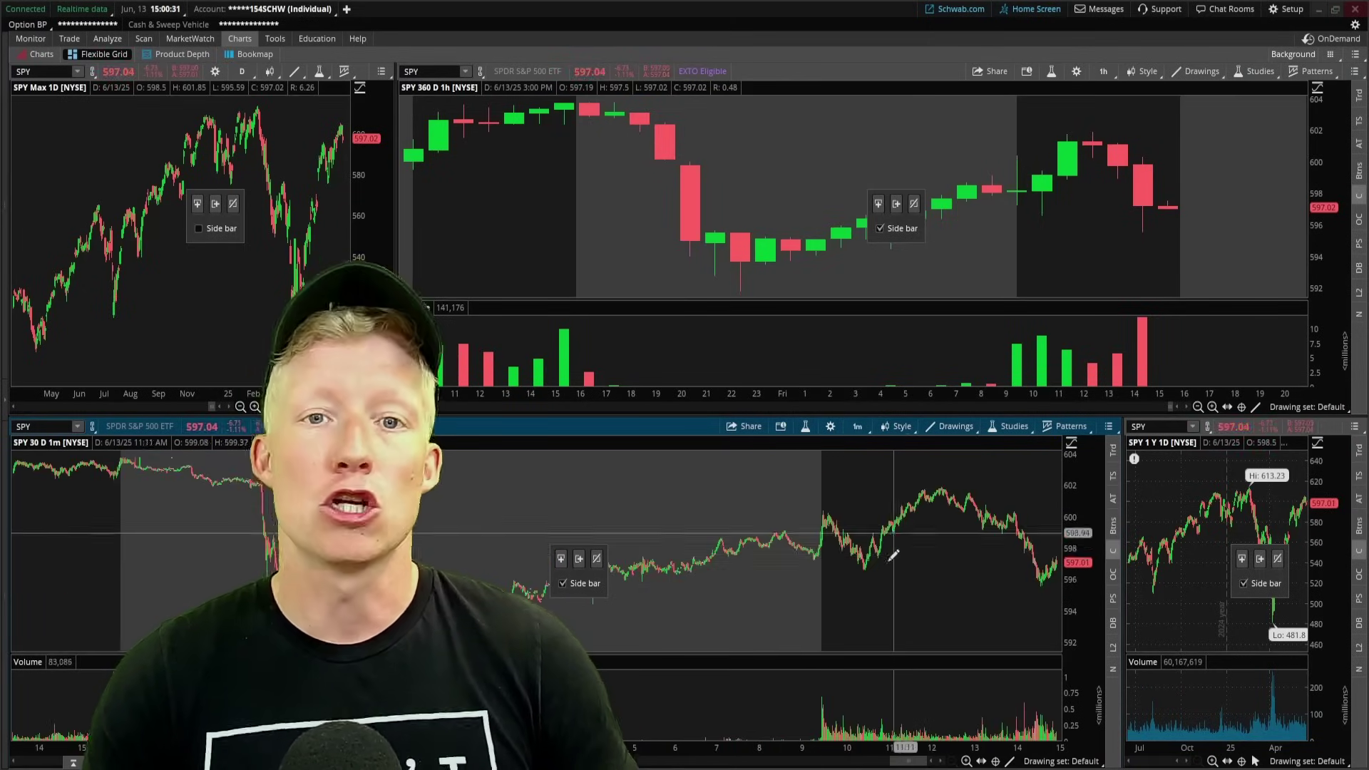
{"action": "left_click", "coordinate": [1105, 71]}
{"action": "left_click", "coordinate": [1083, 164]}
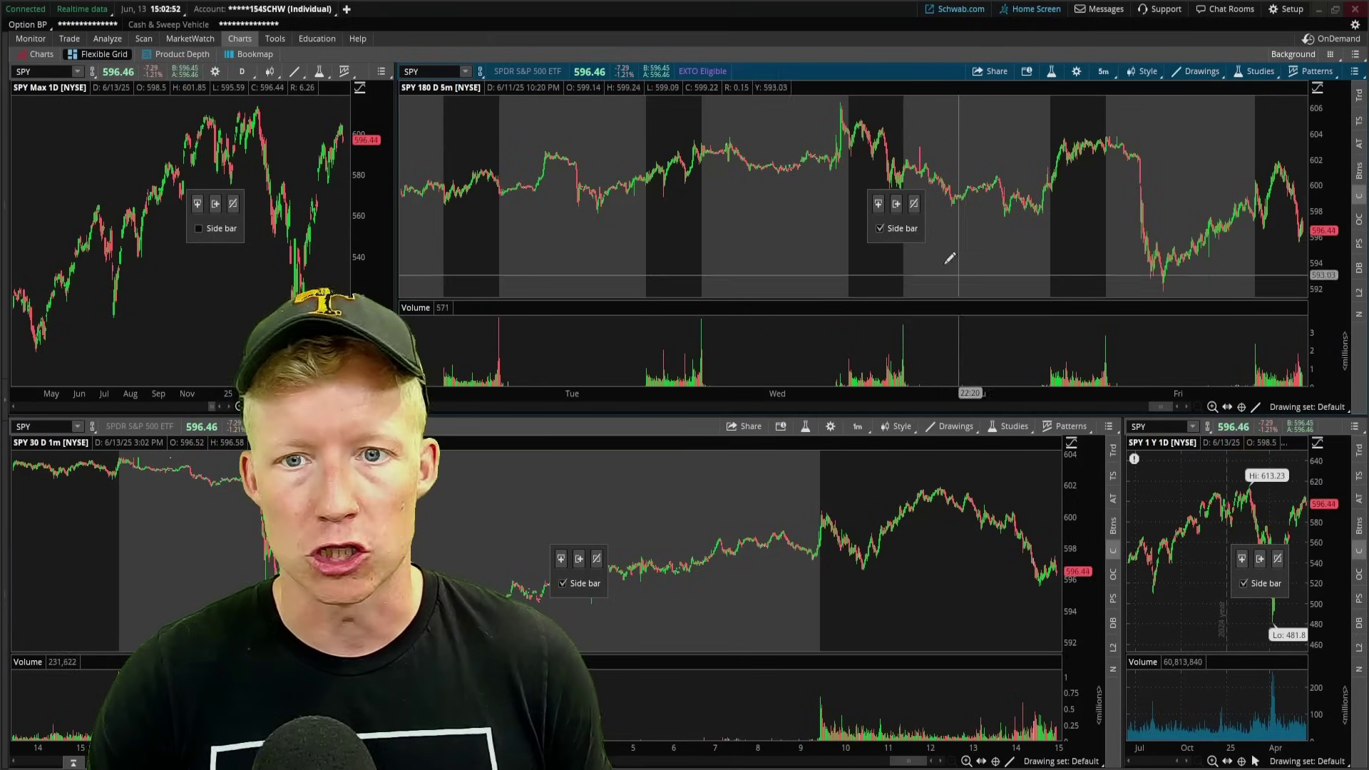
Add a short Live News pane beneath the wide lower chart and hide the side bars of both wide charts
{"action": "left_click", "coordinate": [897, 233]}
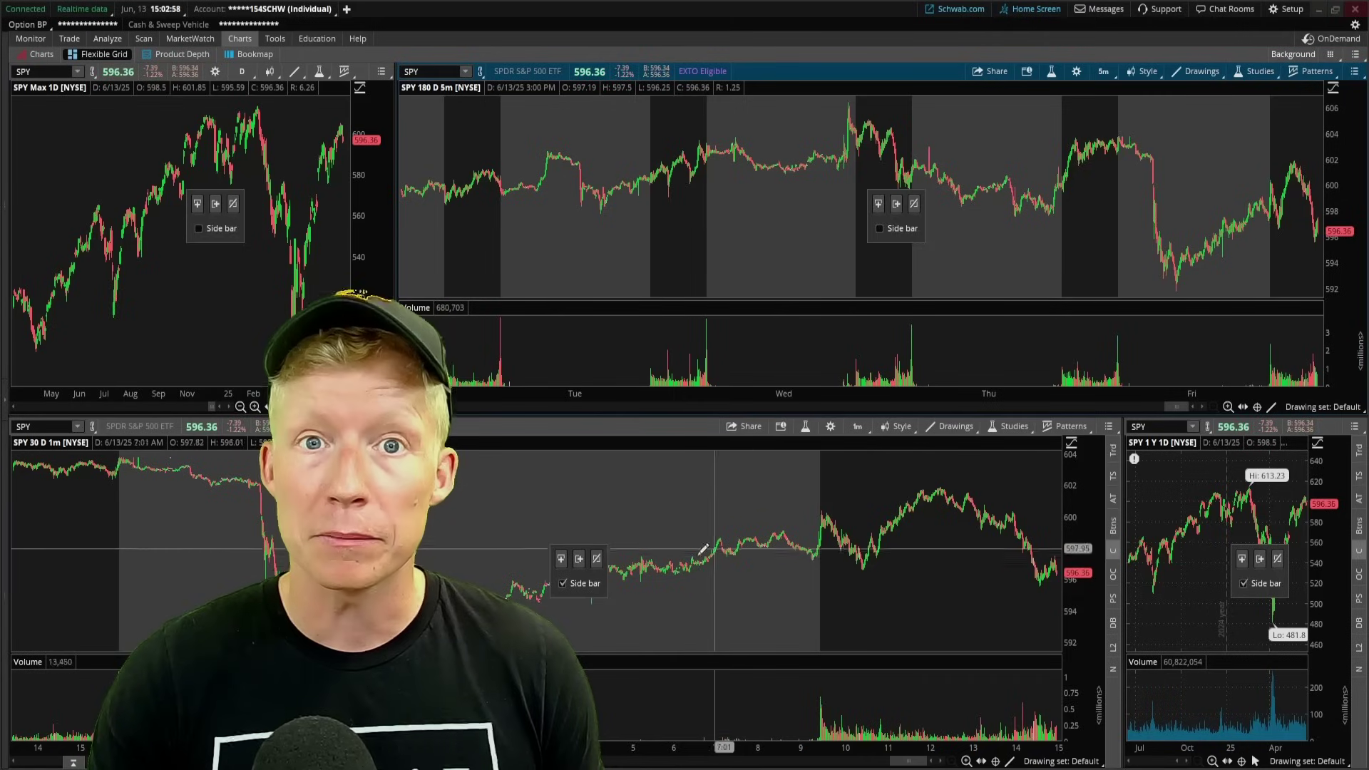
{"action": "left_click", "coordinate": [1113, 670]}
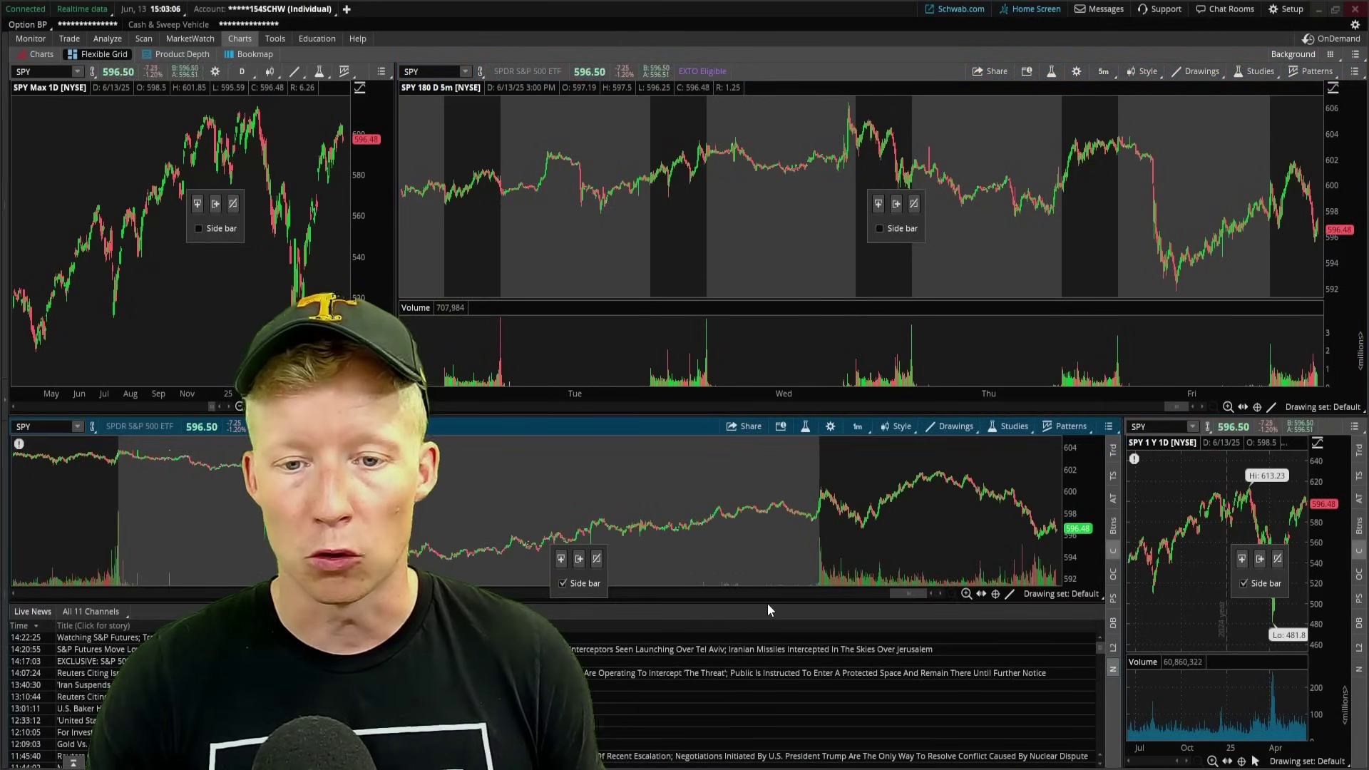
{"action": "left_click_drag", "start_coordinate": [769, 603], "coordinate": [773, 708]}
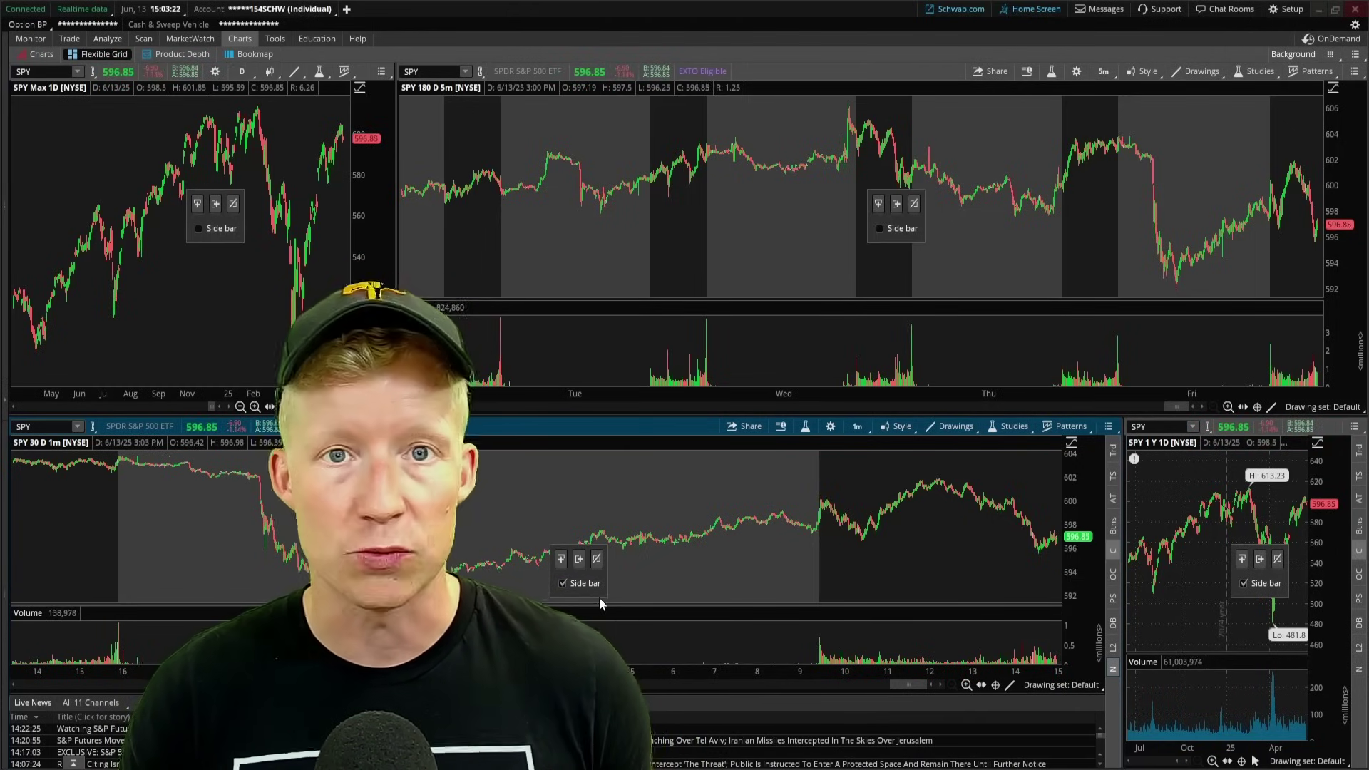
{"action": "left_click", "coordinate": [586, 589]}
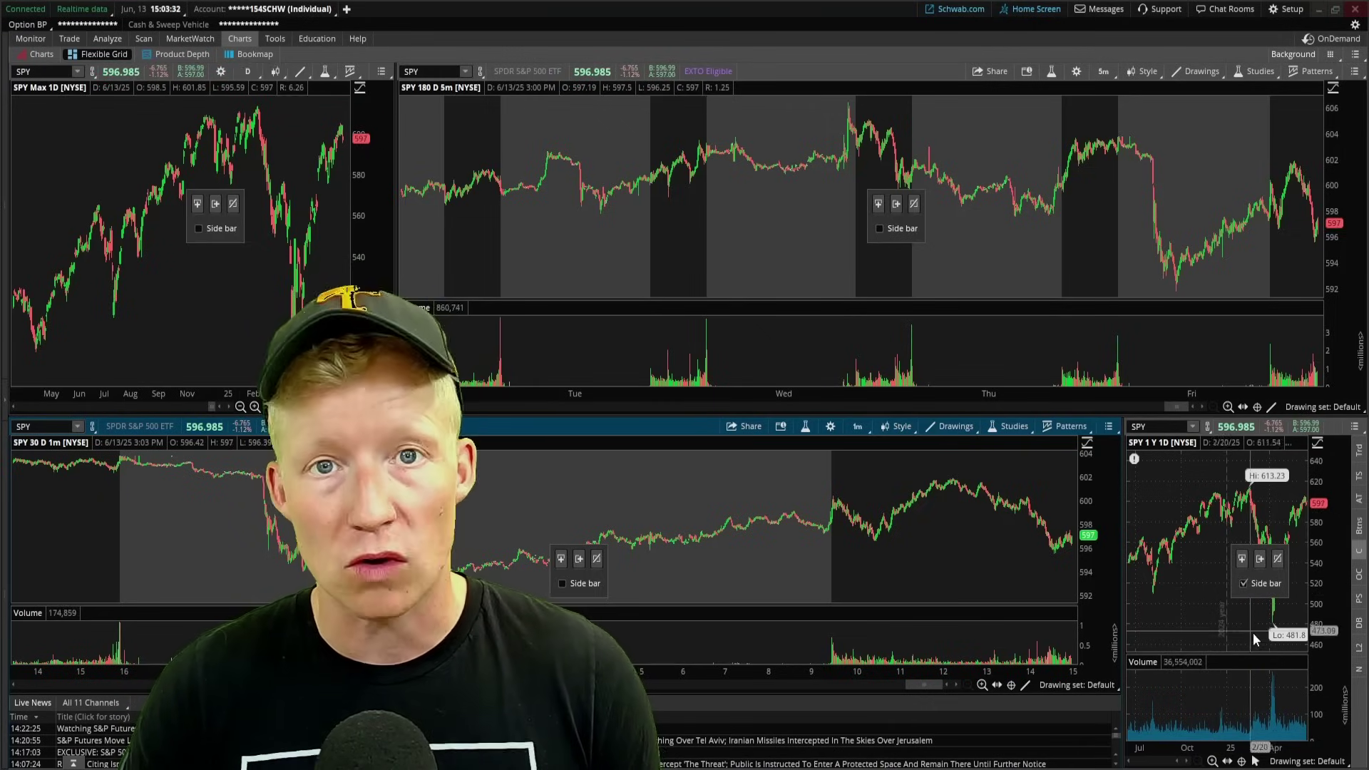
Replace the narrow lower SPY chart with the Active Trader ladder
{"action": "left_click", "coordinate": [1360, 561]}
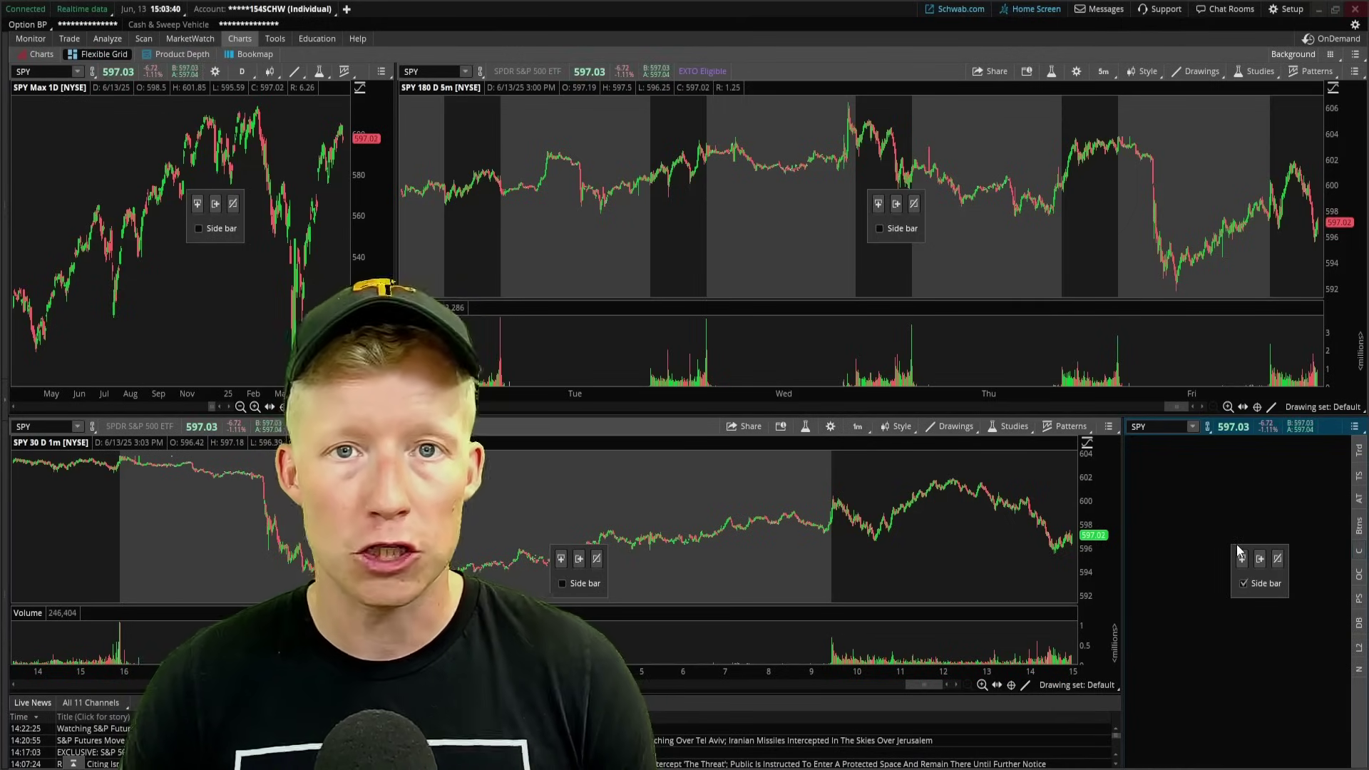
{"action": "left_click", "coordinate": [1359, 499]}
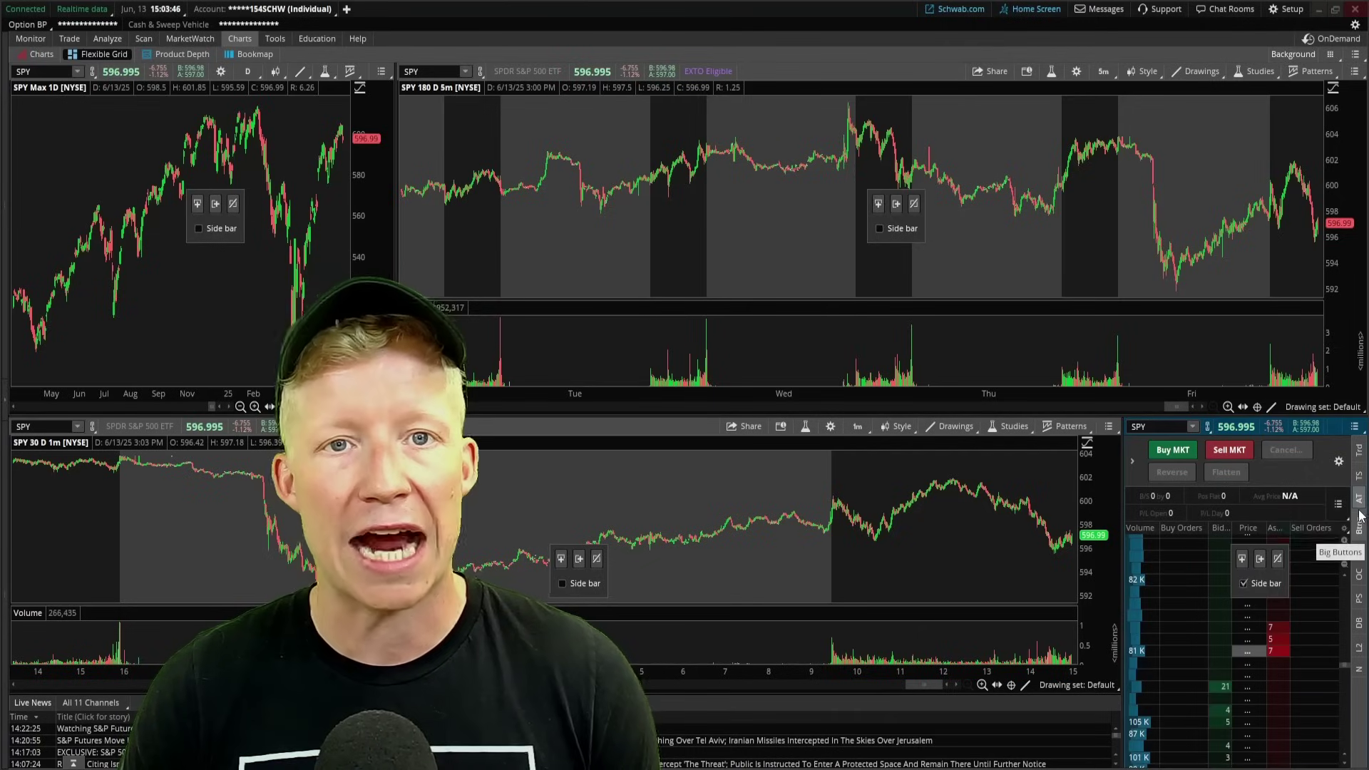
{"action": "left_click", "coordinate": [1171, 426]}
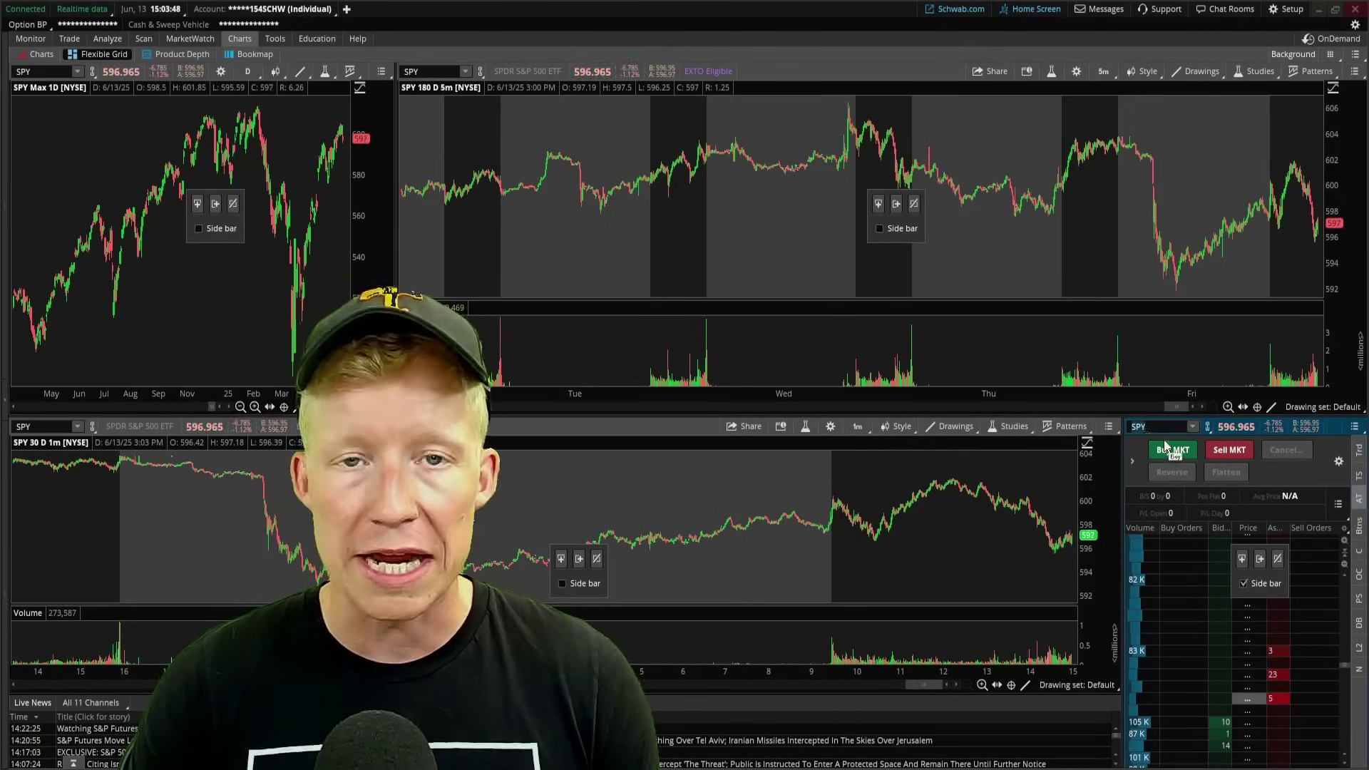
{"action": "left_click", "coordinate": [1172, 450]}
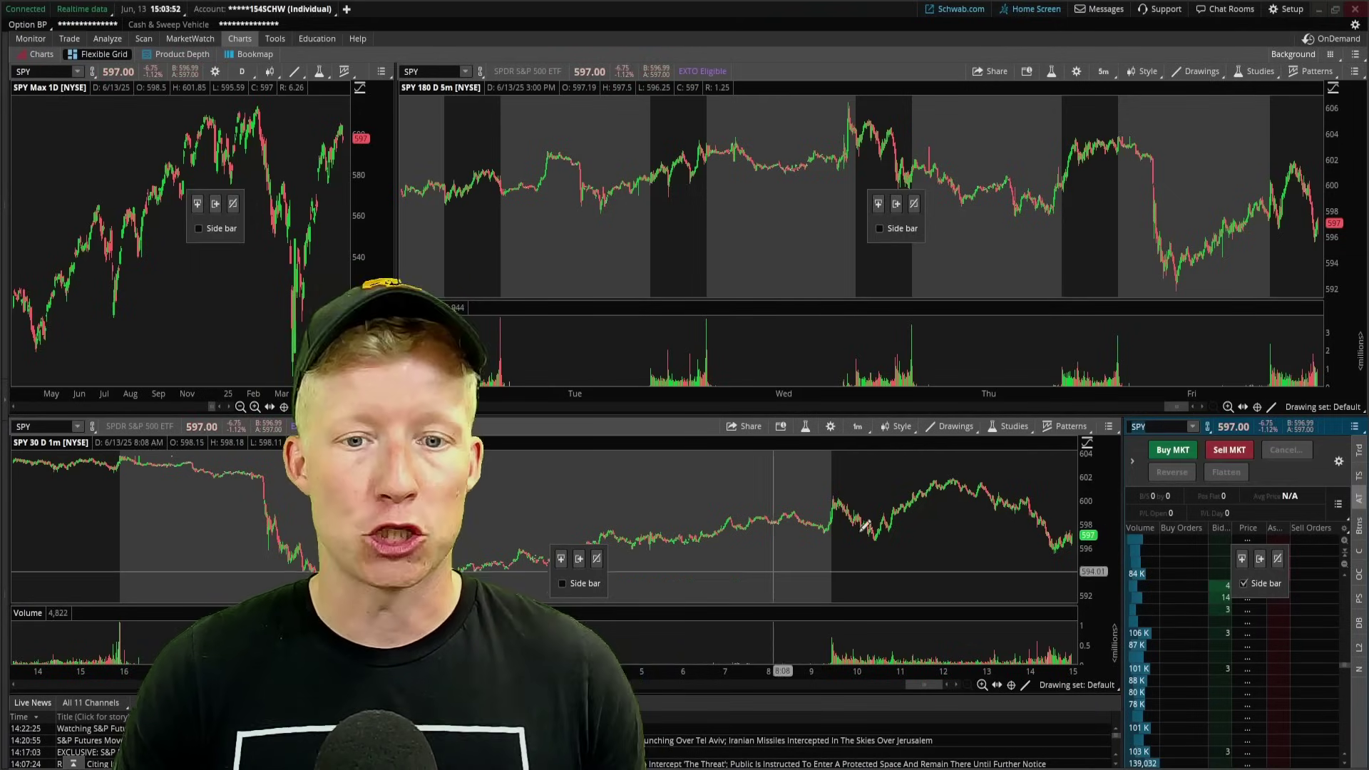
{"action": "left_click", "coordinate": [53, 430]}
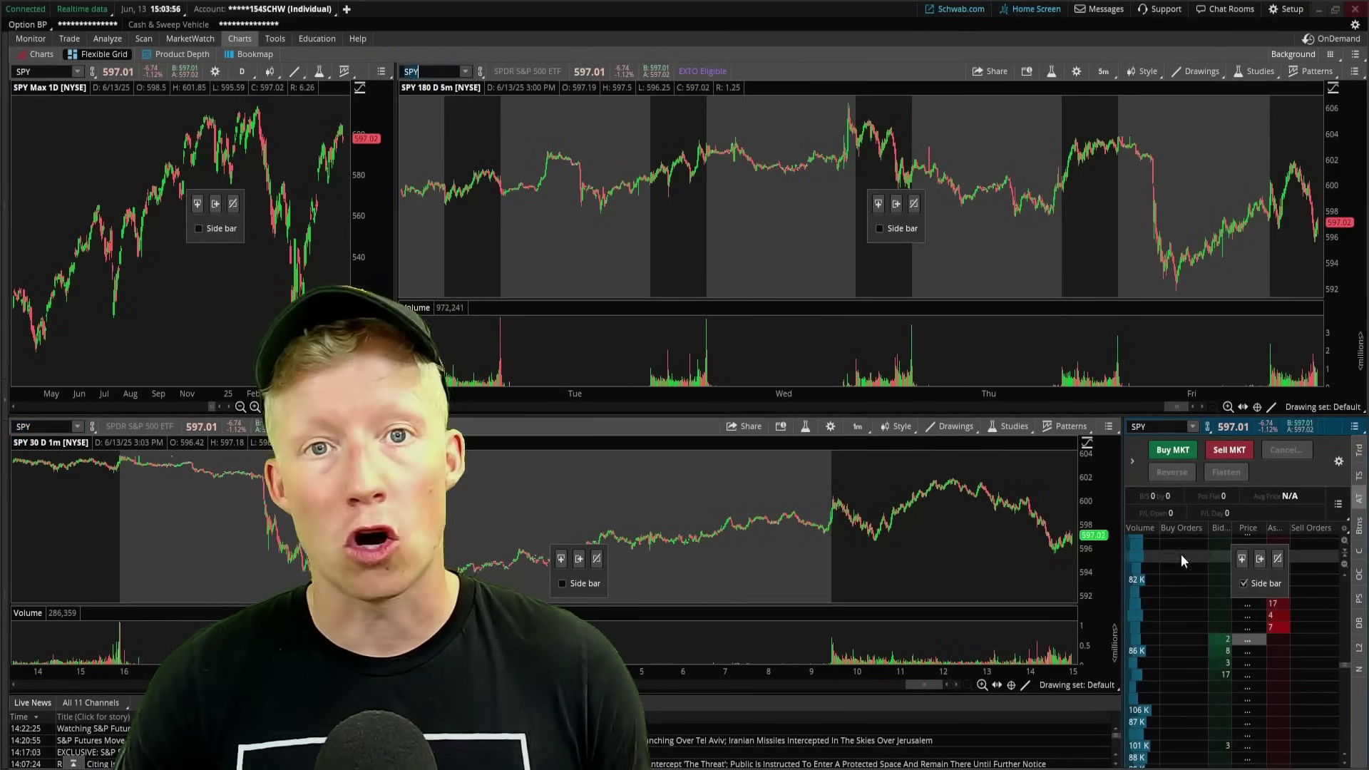
{"action": "left_click", "coordinate": [1182, 453]}
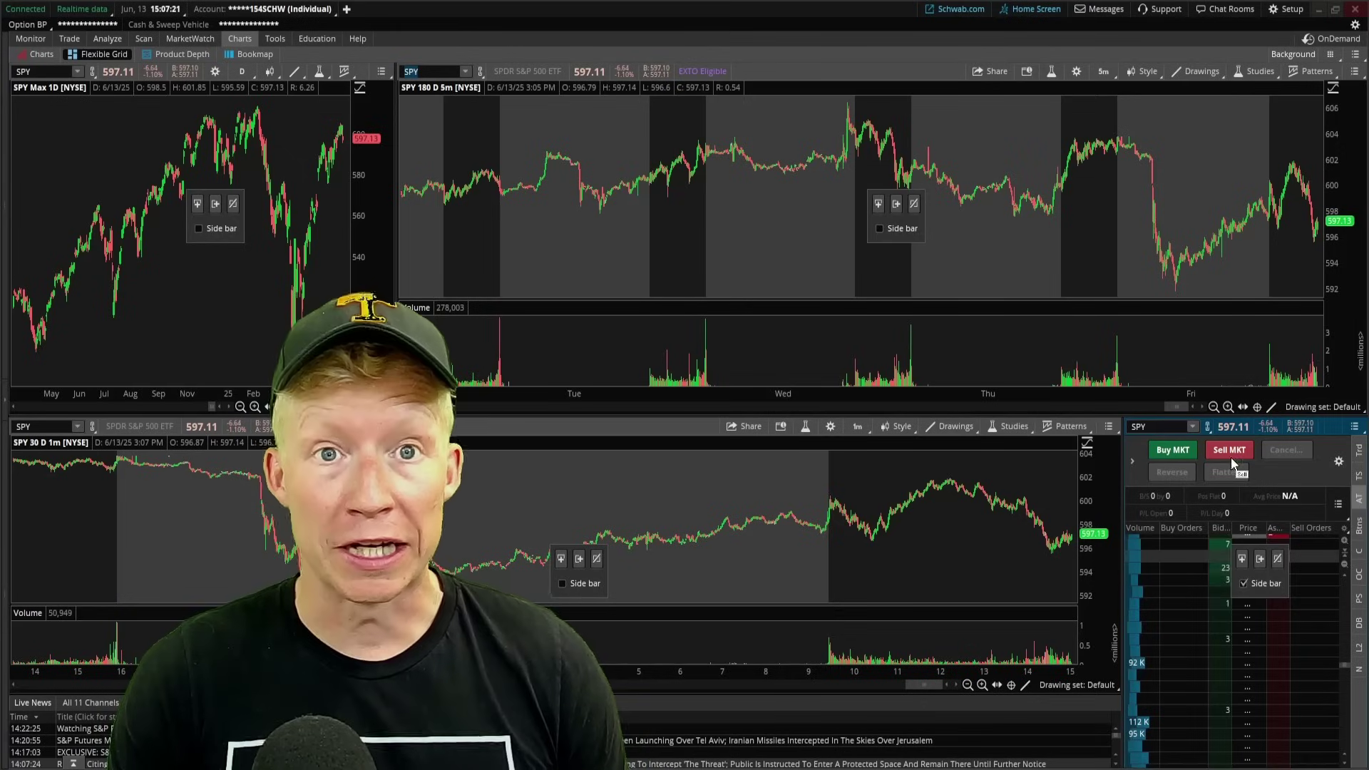
Hide the Active Trader cell's side bar and turn off grid customization
{"action": "left_click", "coordinate": [1263, 582]}
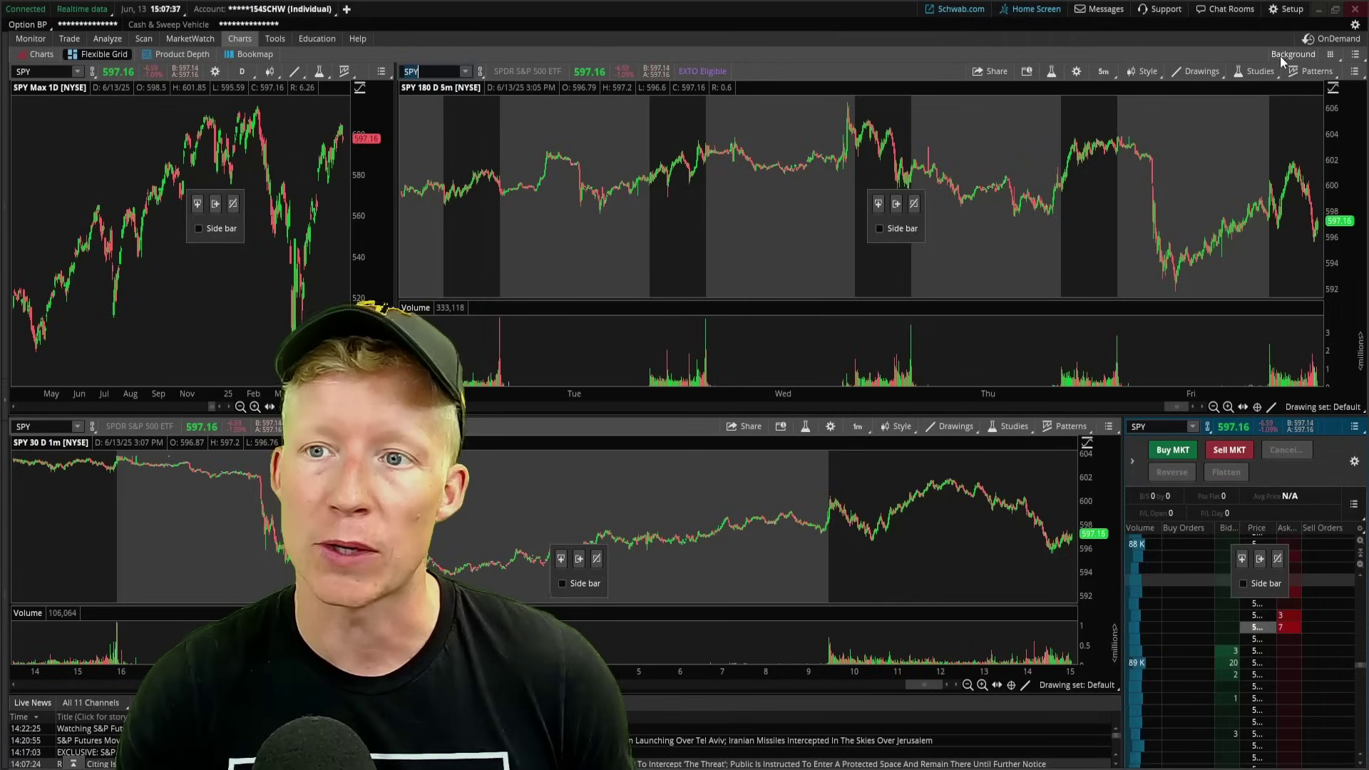
{"action": "left_click", "coordinate": [1332, 55]}
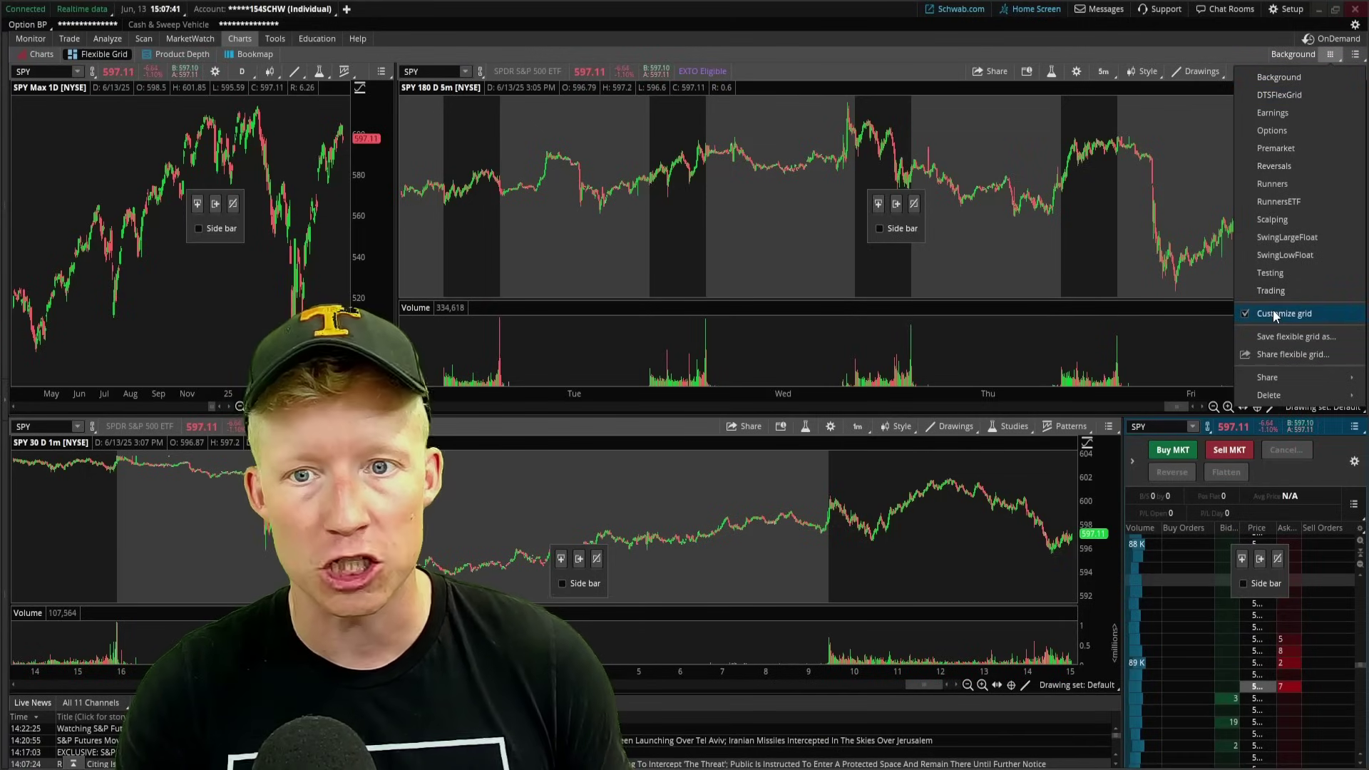
{"action": "left_click", "coordinate": [1274, 315]}
{"action": "left_click", "coordinate": [1330, 57]}
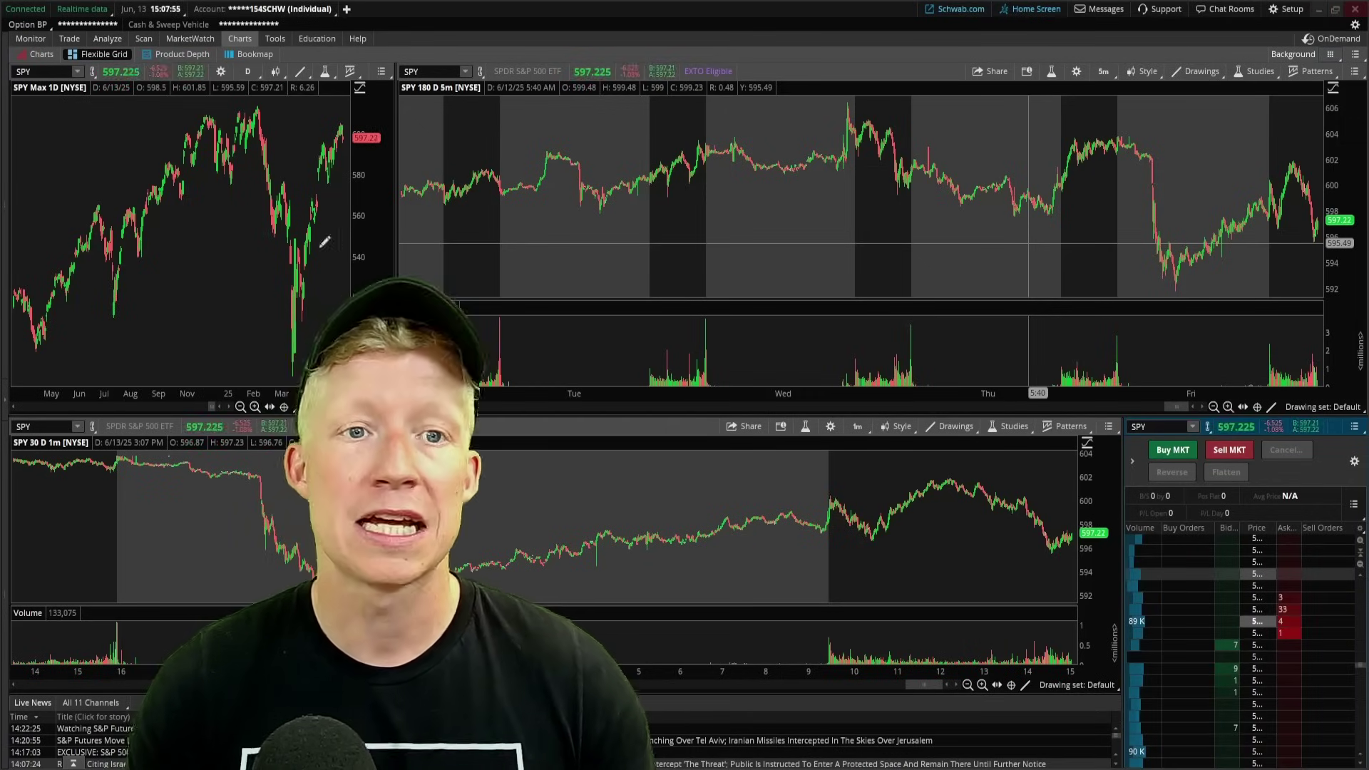
Load the symbol NVDA individually into the narrow upper chart and the wide upper chart
{"action": "type", "text": "NVDA"}
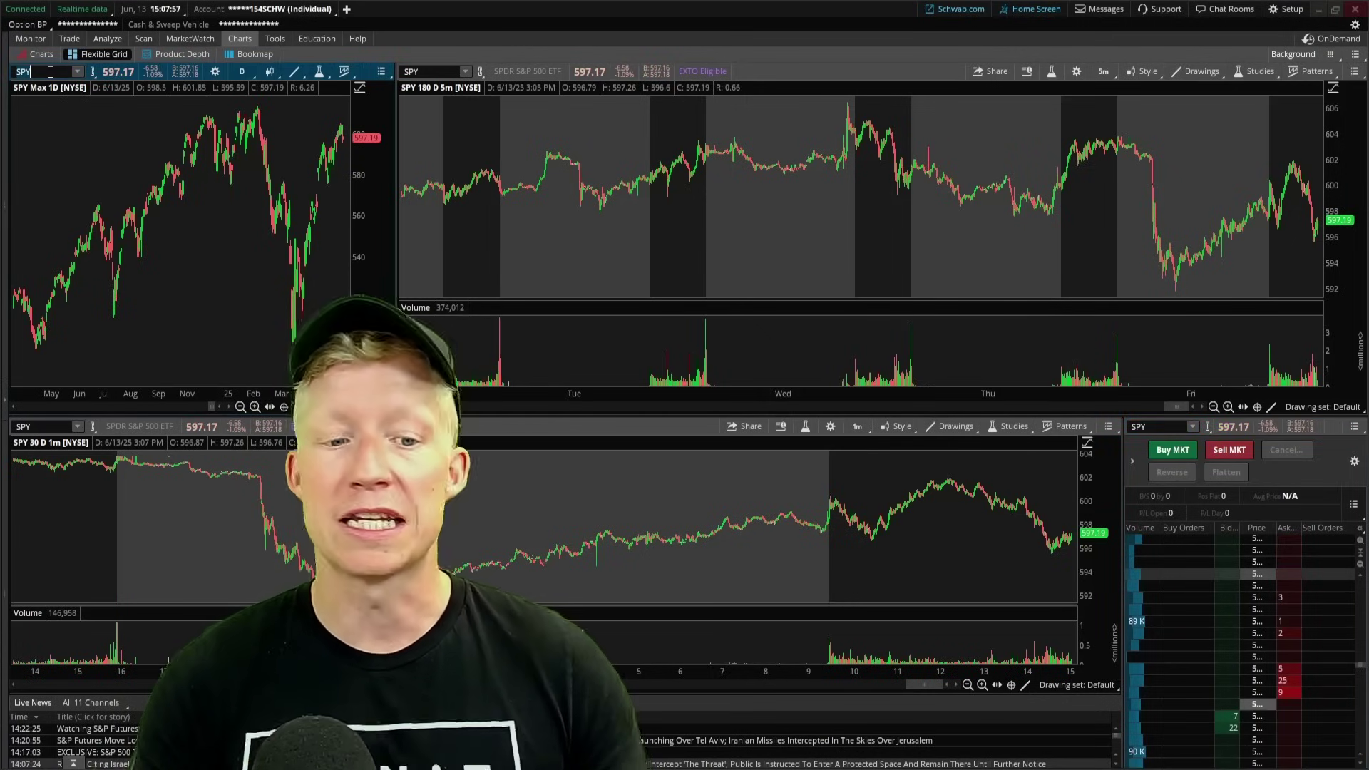
{"action": "key", "text": "Return"}
{"action": "left_click", "coordinate": [50, 72]}
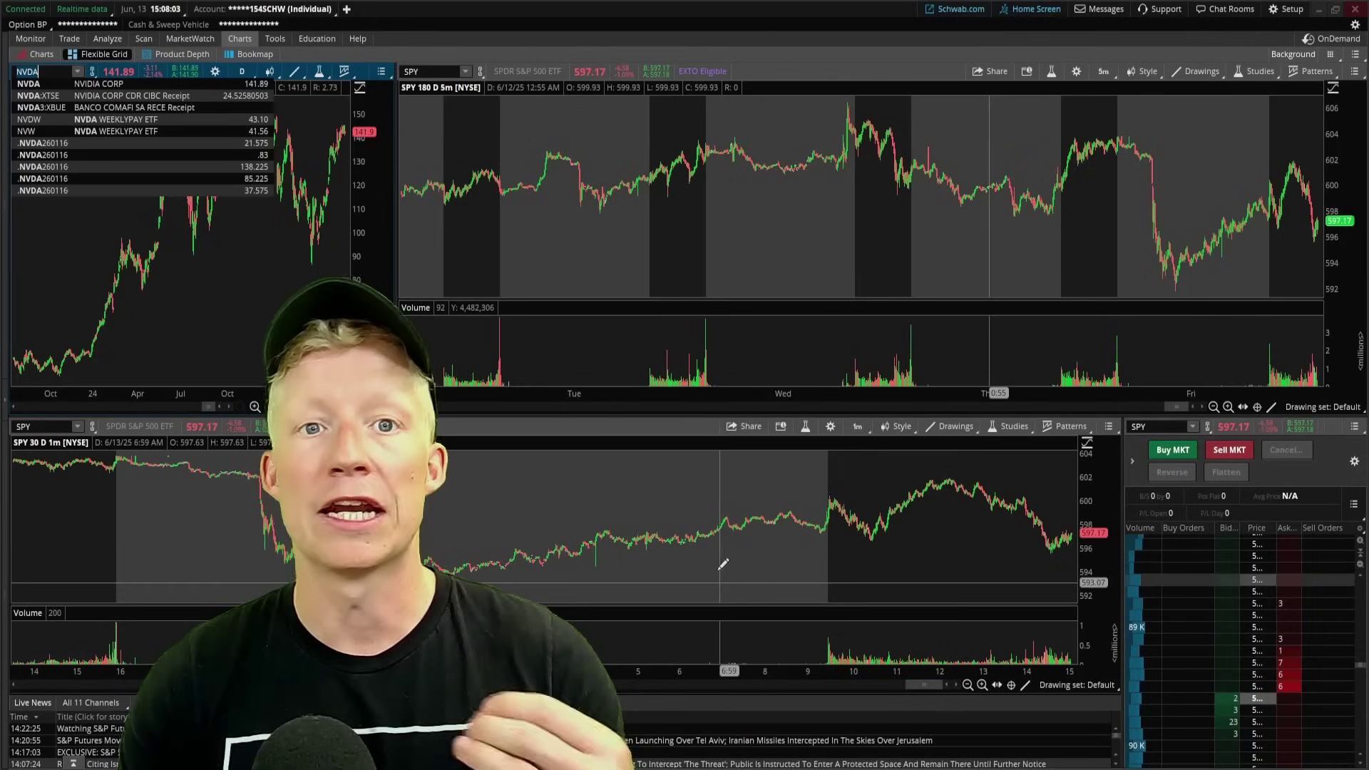
{"action": "left_click", "coordinate": [455, 70]}
{"action": "type", "text": "NVDA"}
{"action": "key", "text": "Return"}
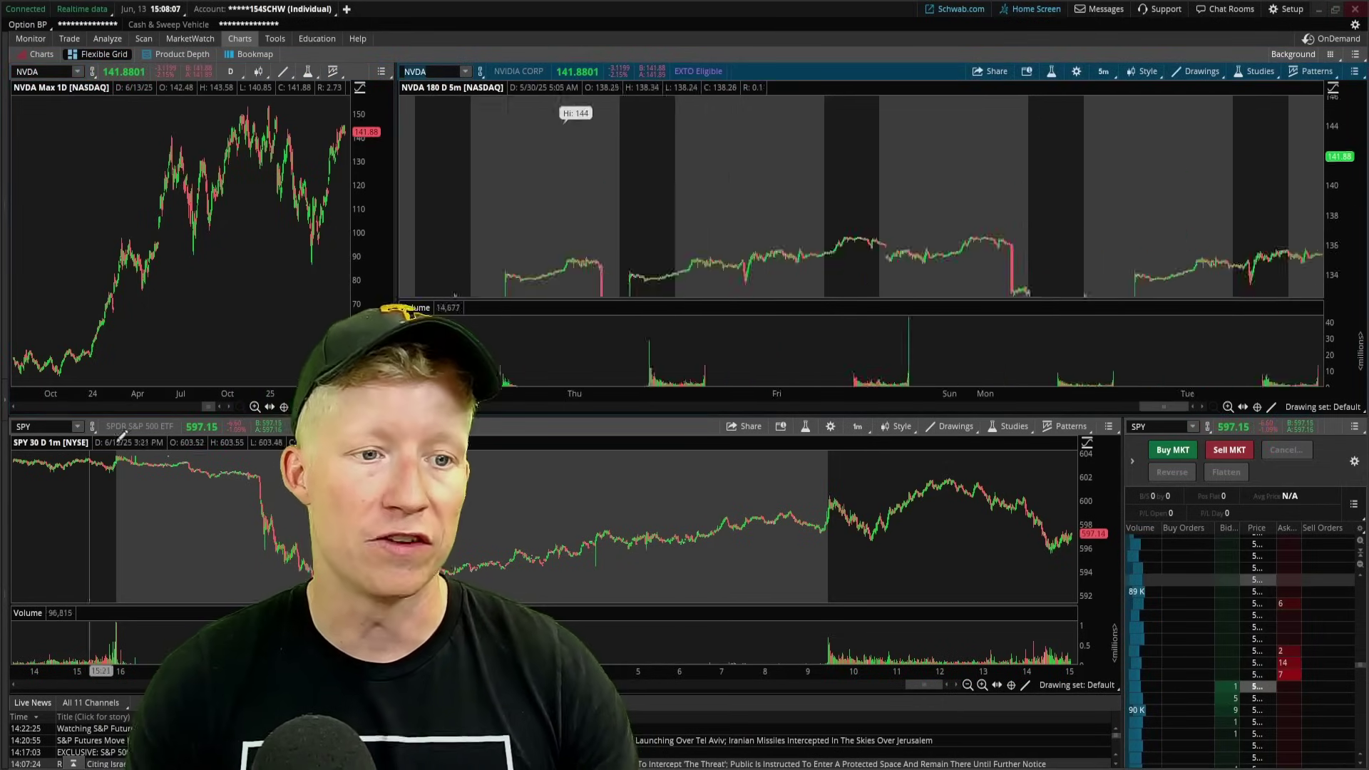
Load the symbol NVDA individually into the wide lower chart and the Active Trader cell
{"action": "left_click", "coordinate": [54, 427]}
{"action": "type", "text": "NVDA"}
{"action": "key", "text": "Return"}
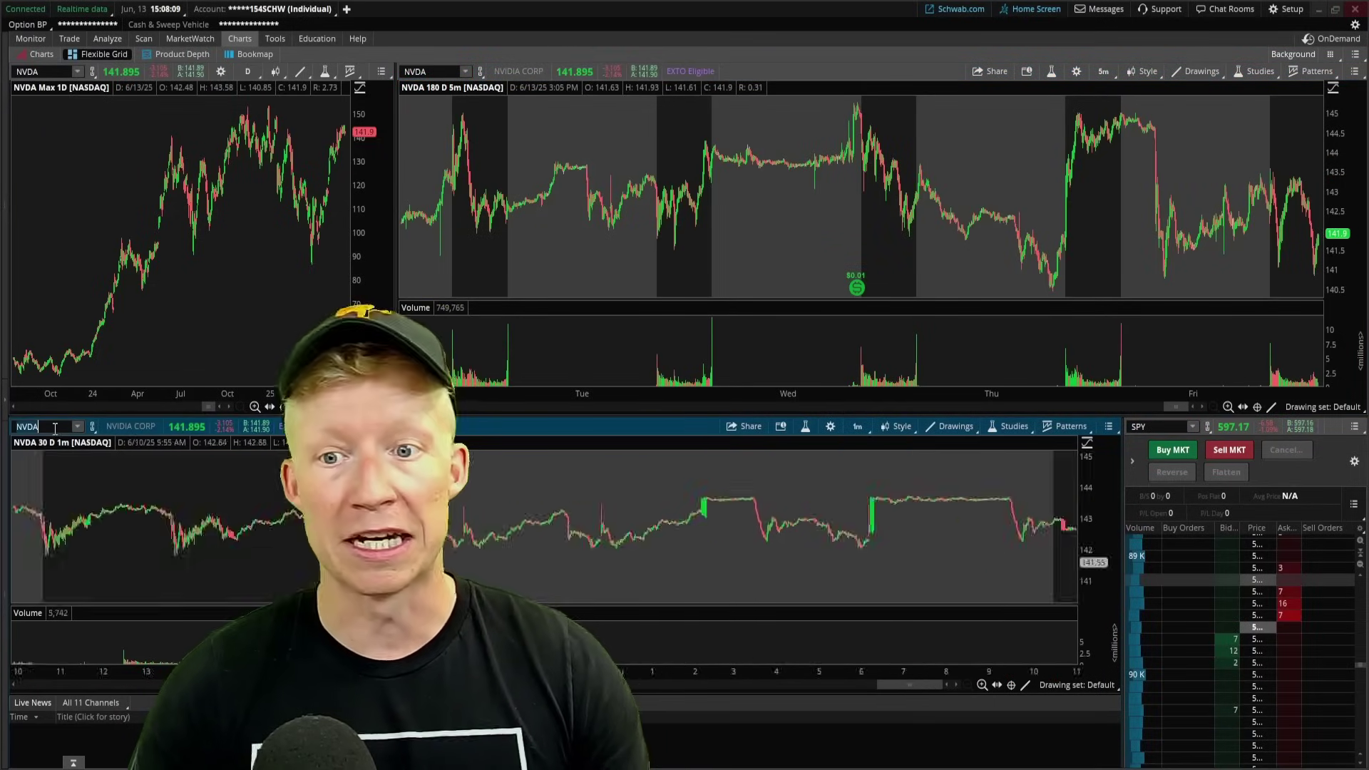
{"action": "left_click", "coordinate": [1163, 426]}
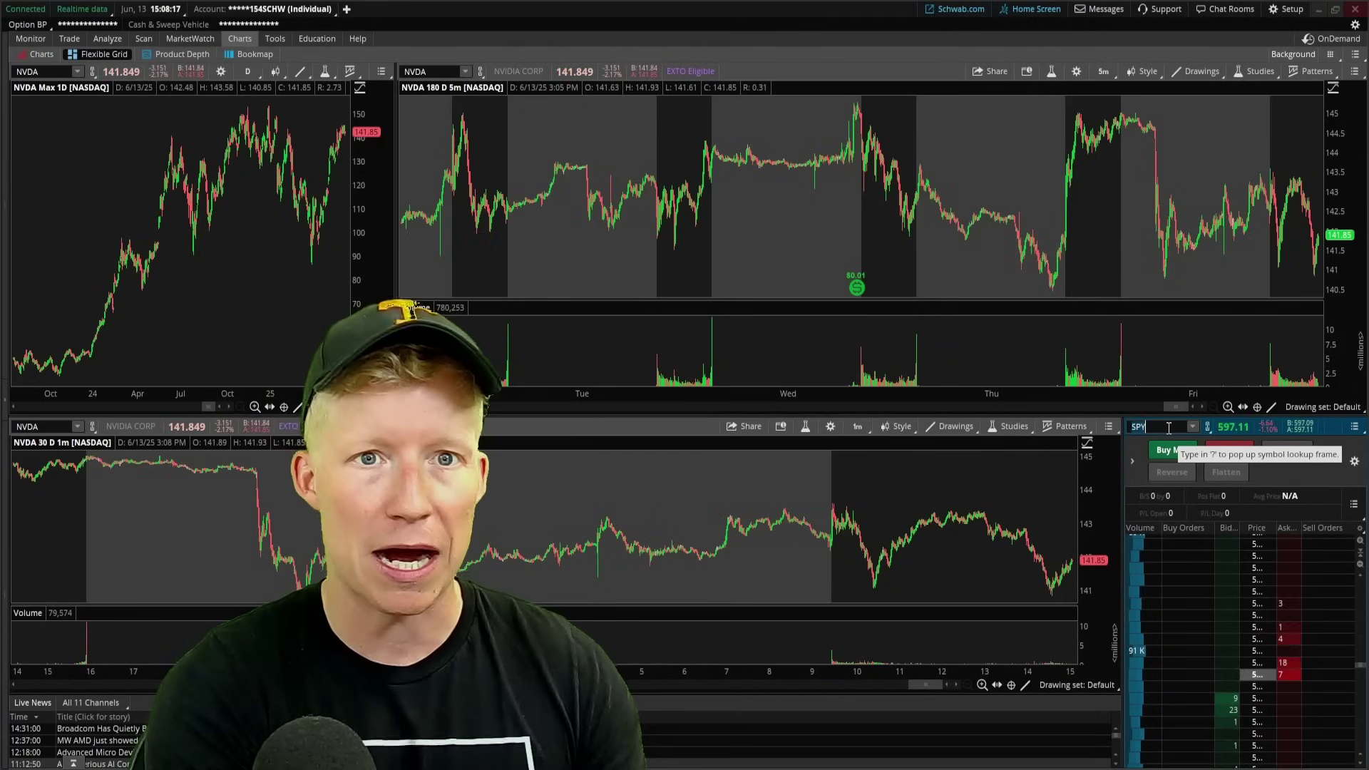
{"action": "type", "text": "NVDA"}
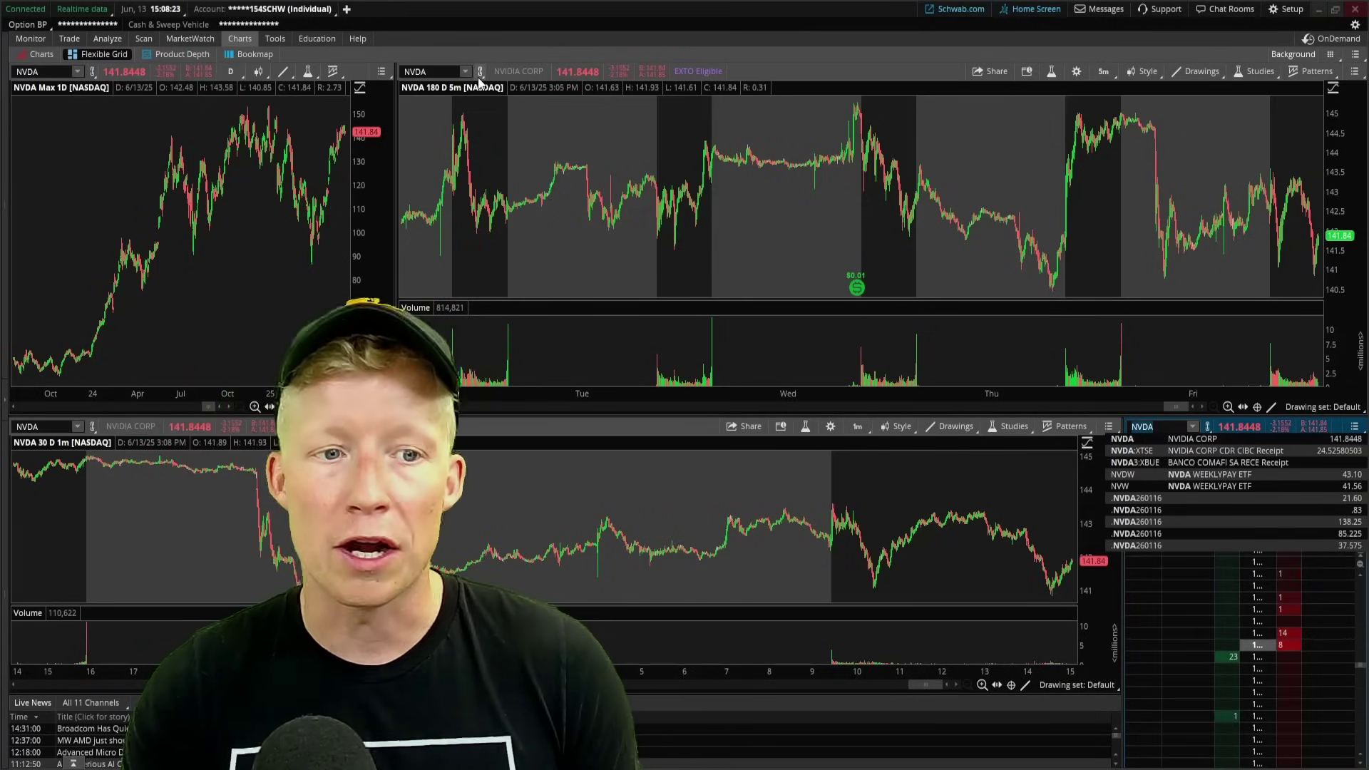
{"action": "key", "text": "Return"}
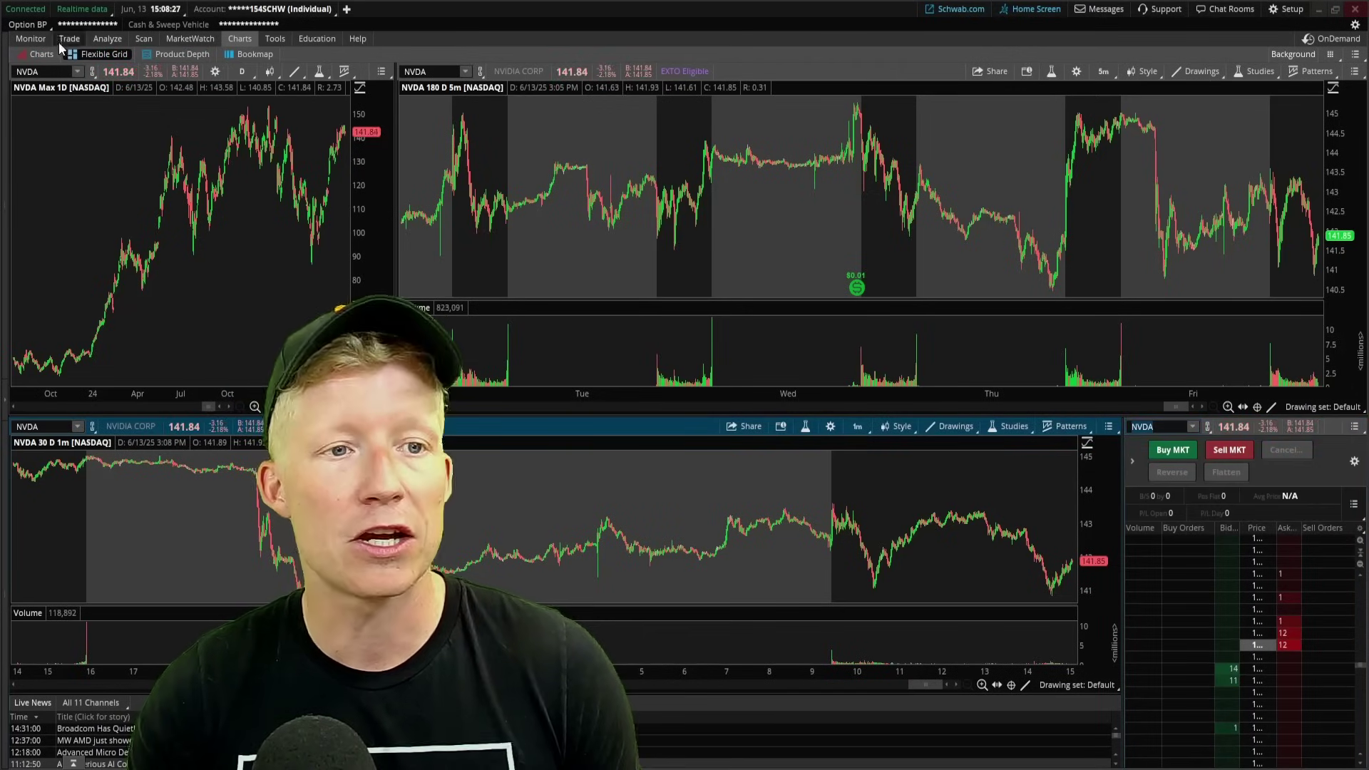
Link all three charts and the Active Trader cell to the Red symbol group
{"action": "left_click", "coordinate": [93, 70]}
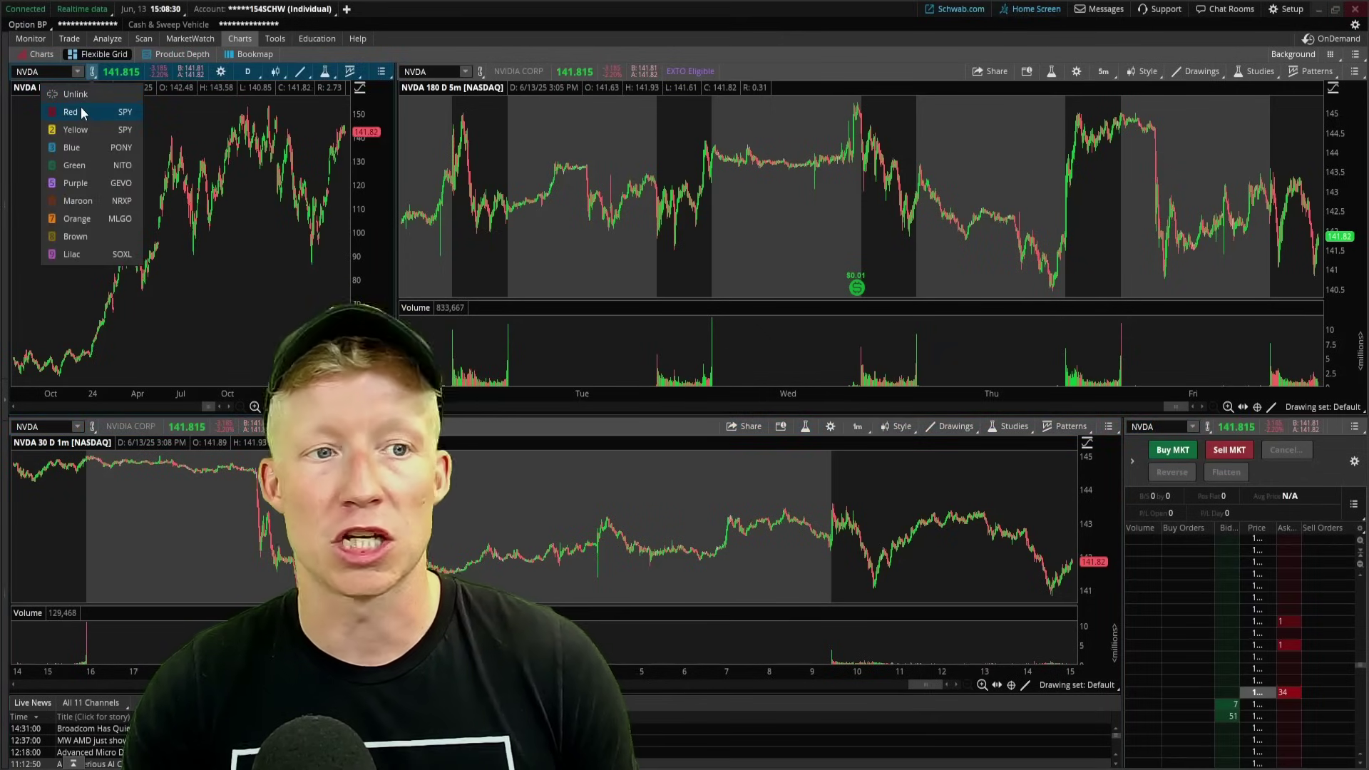
{"action": "left_click", "coordinate": [80, 111]}
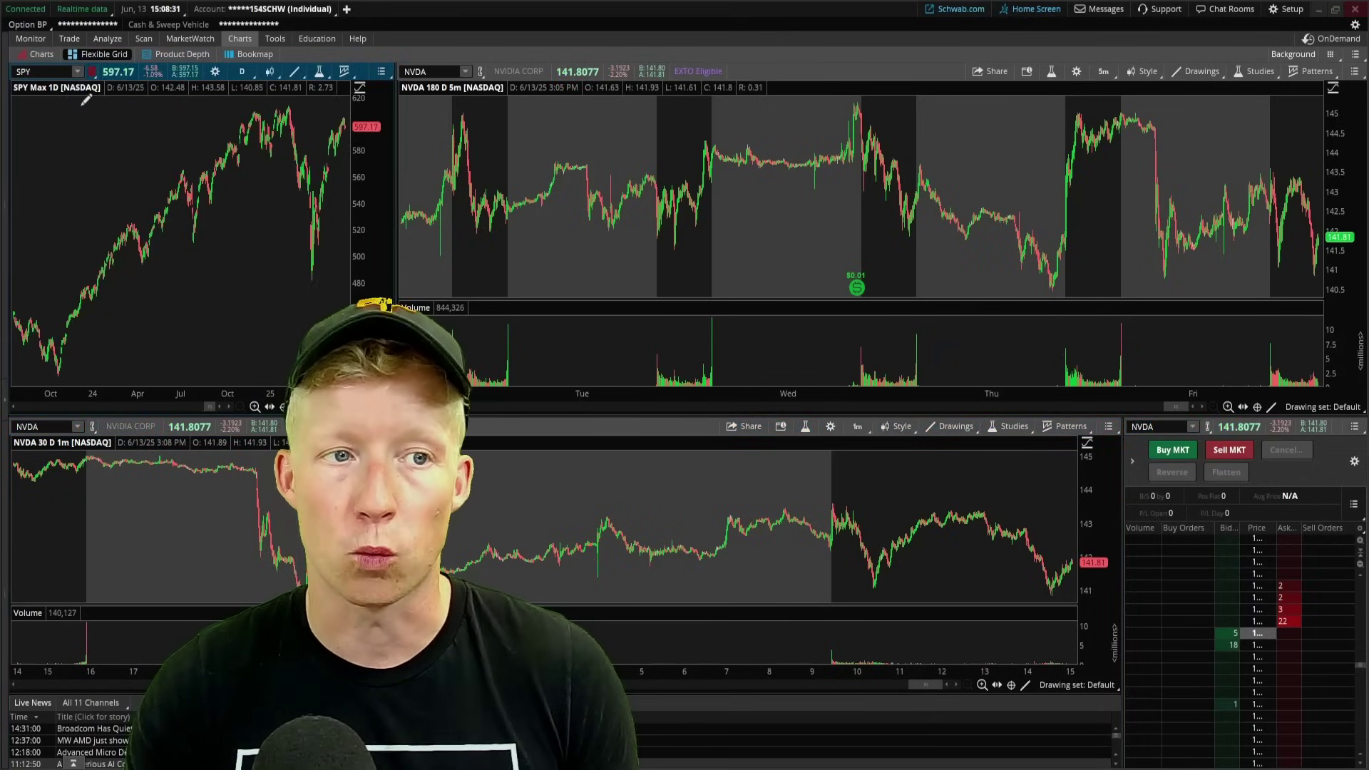
{"action": "left_click", "coordinate": [482, 72]}
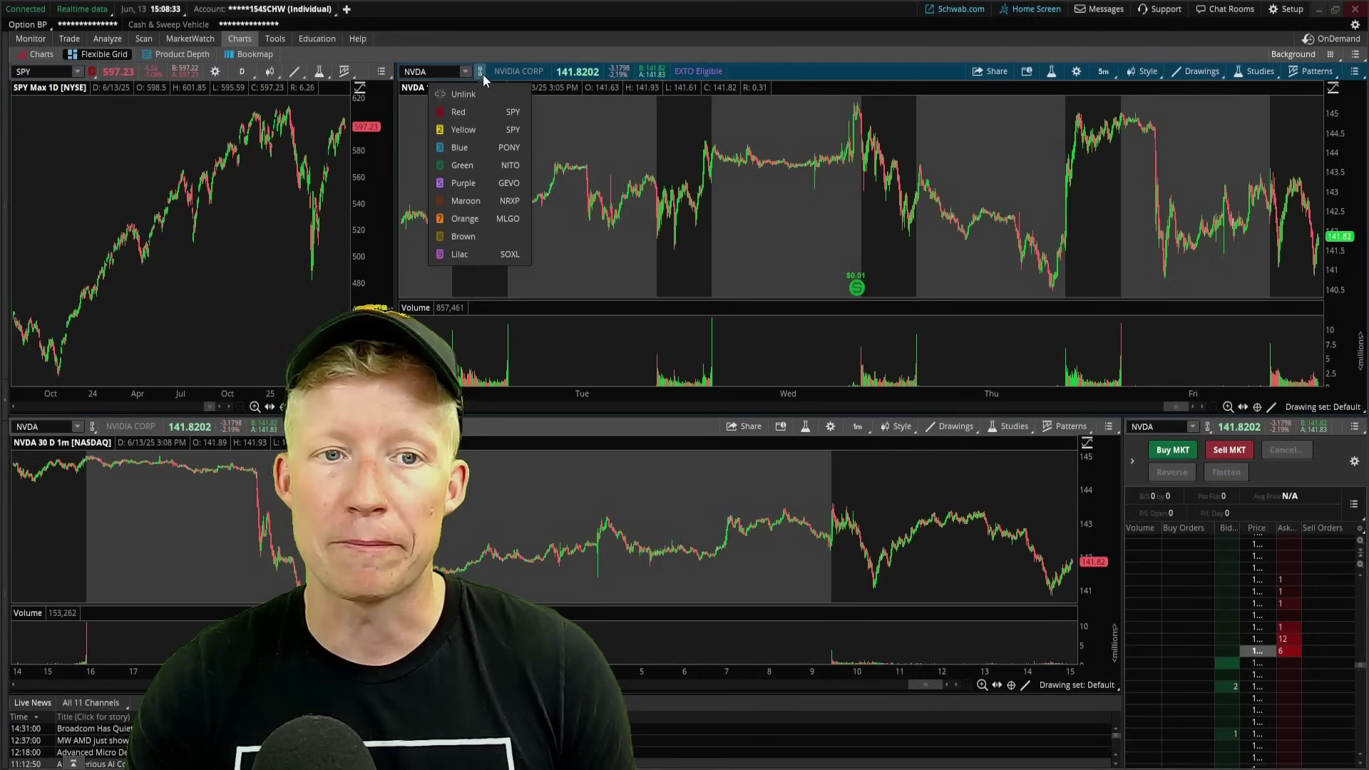
{"action": "left_click", "coordinate": [465, 112]}
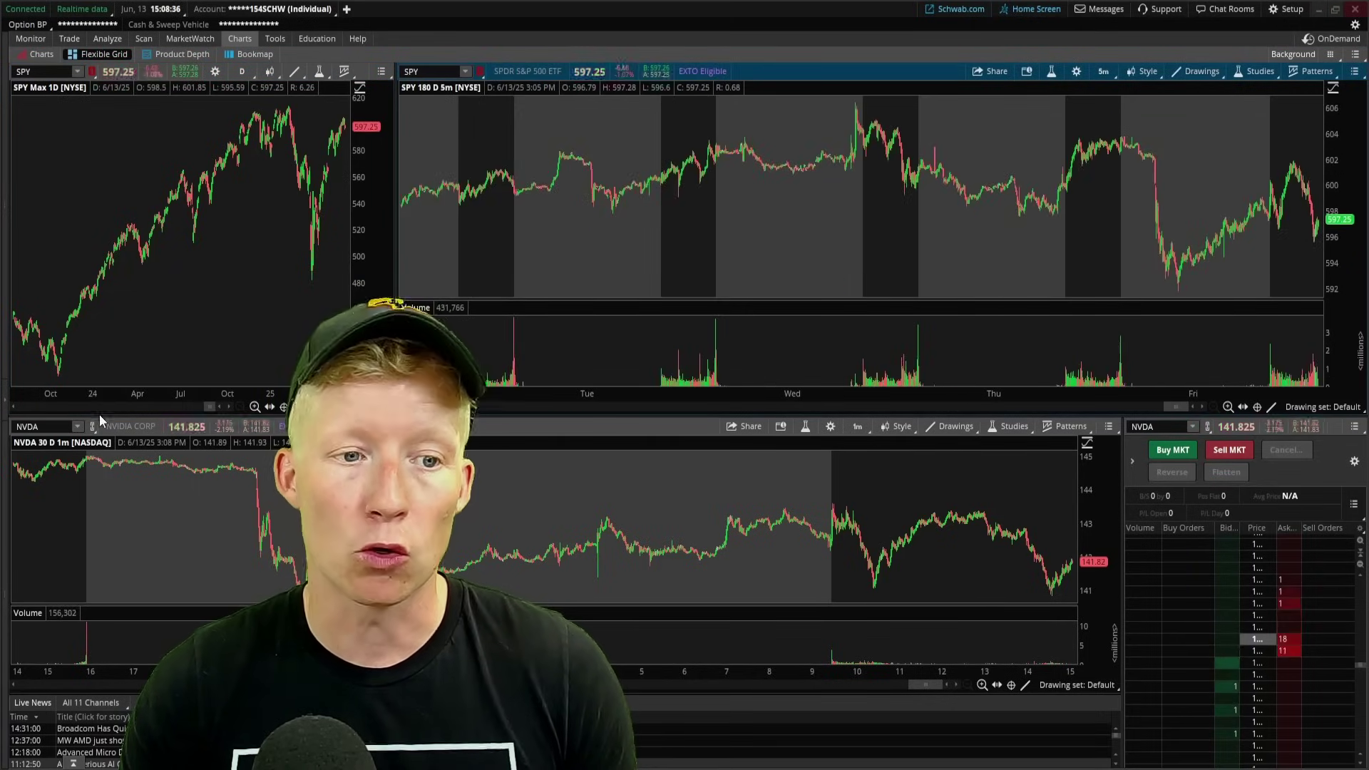
{"action": "left_click", "coordinate": [92, 426]}
{"action": "left_click", "coordinate": [71, 467]}
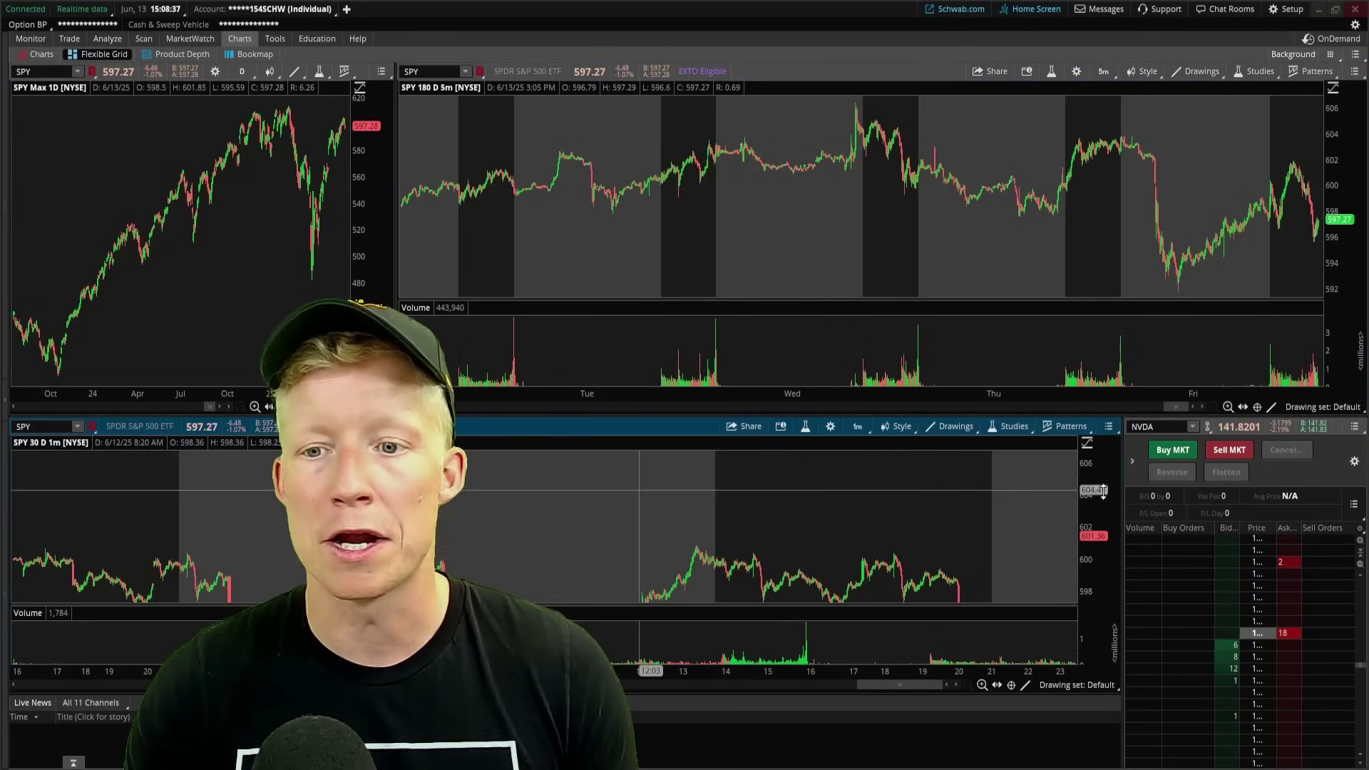
{"action": "left_click", "coordinate": [1207, 426]}
{"action": "left_click", "coordinate": [1180, 466]}
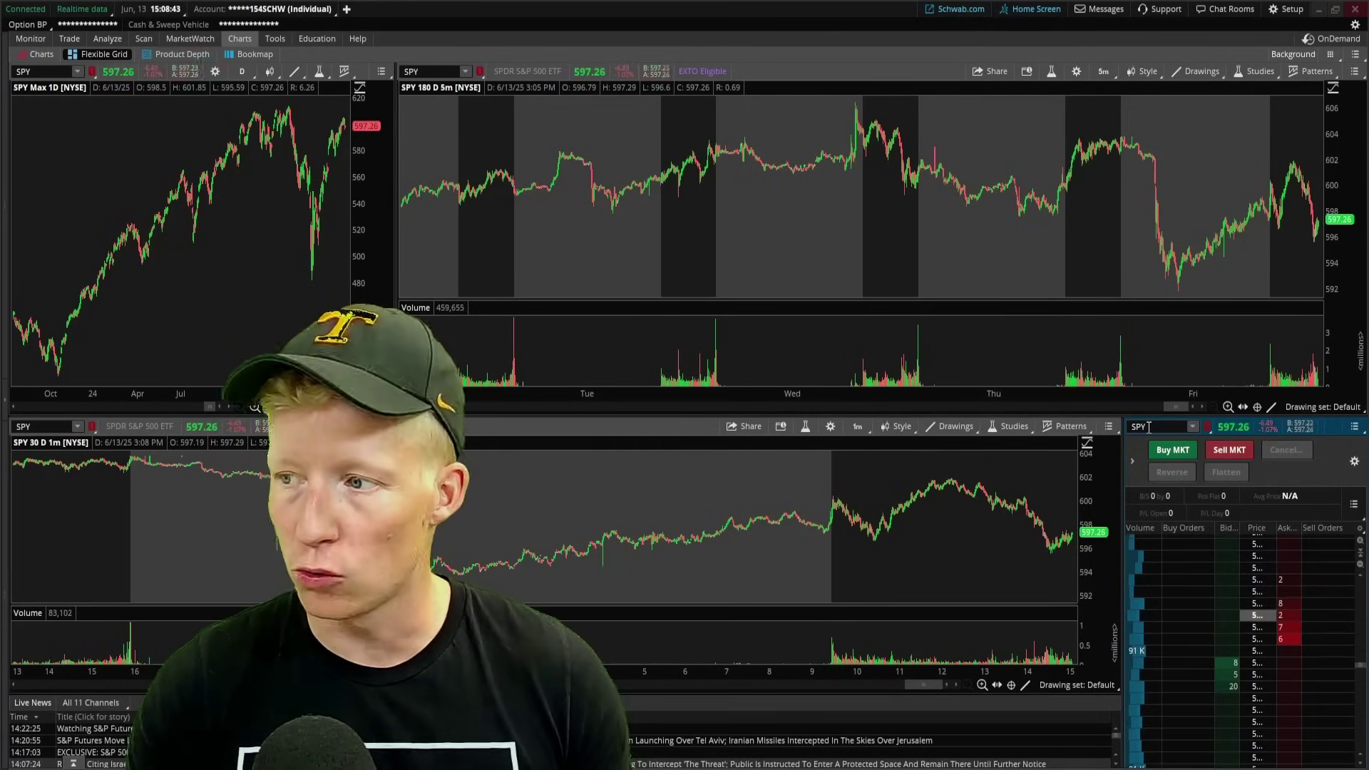
Load NVDA into all the linked cells by changing the narrow upper chart's symbol
{"action": "left_click", "coordinate": [58, 72]}
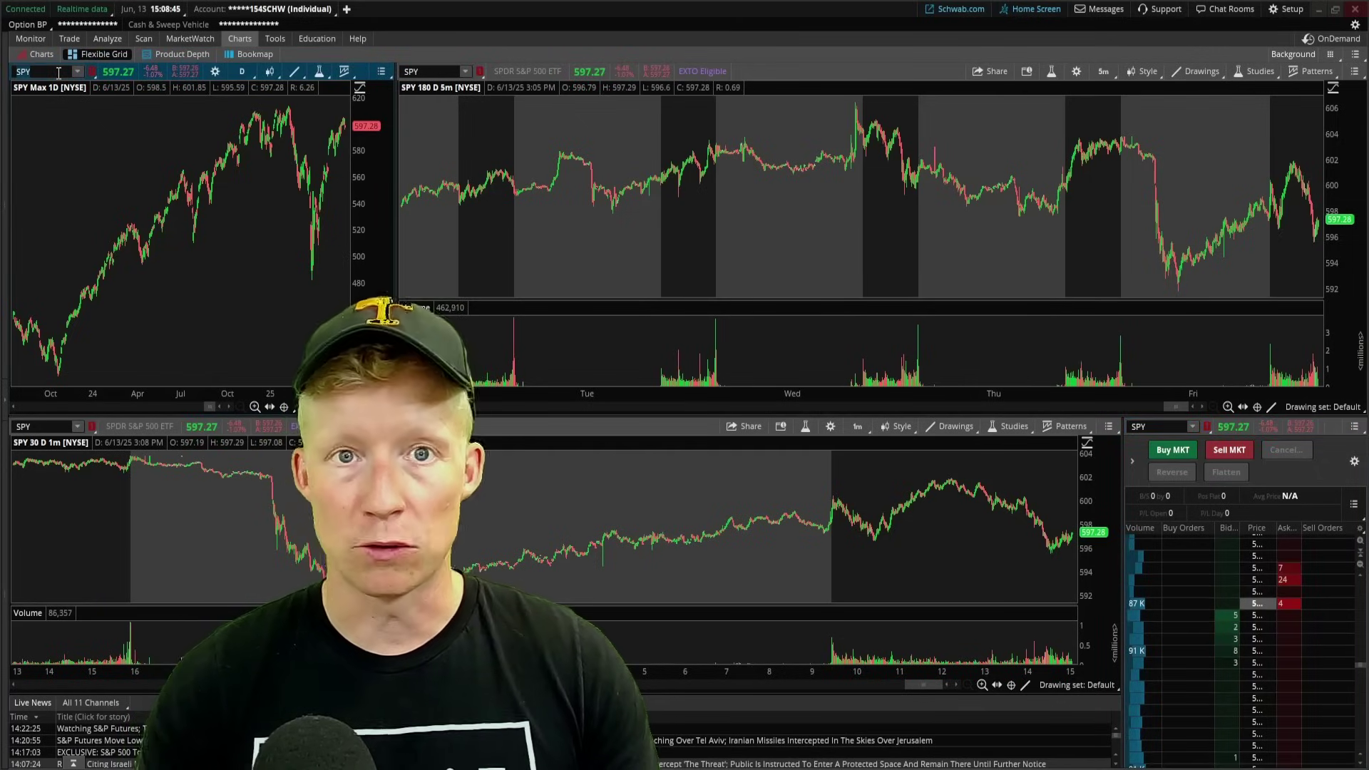
{"action": "type", "text": "NVDA"}
{"action": "key", "text": "Return"}
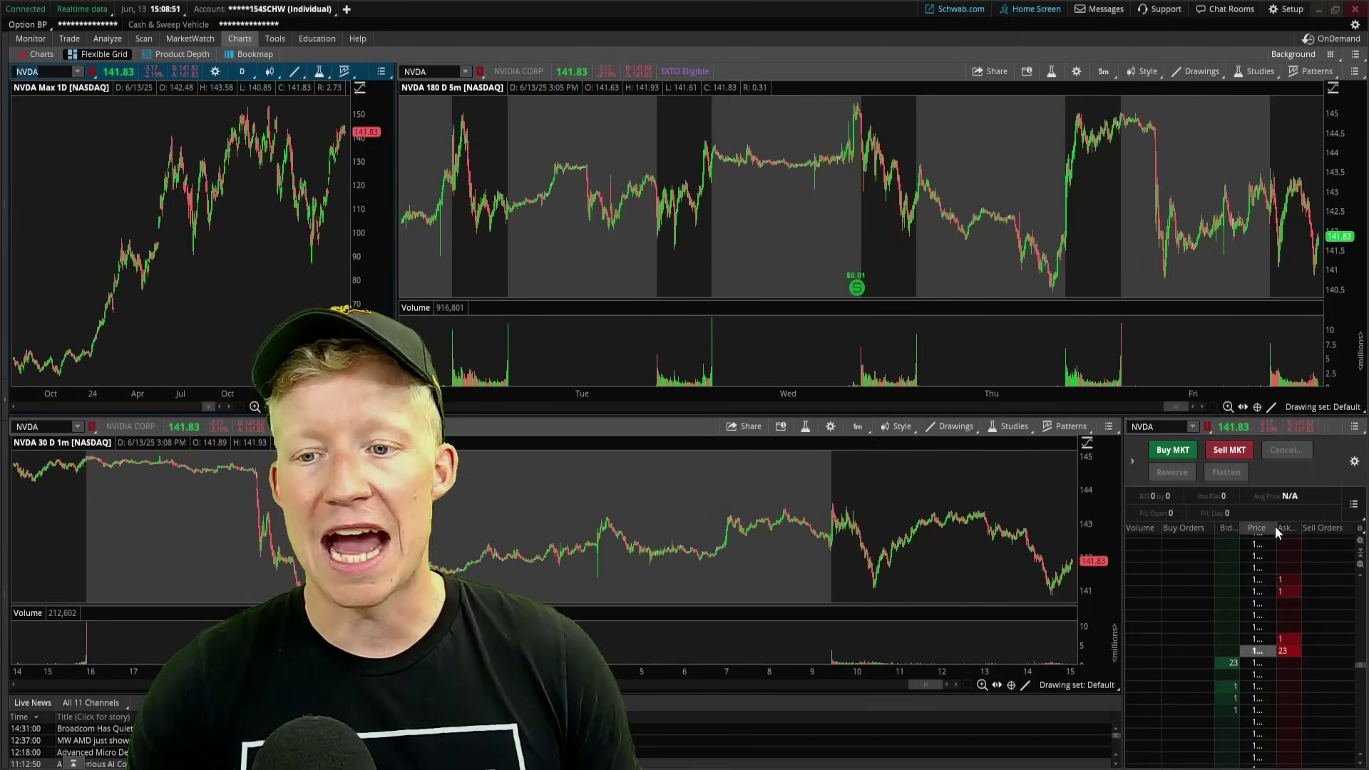
Widen the Active Trader Price column until full prices fit, and load GOOG into the linked cells from the narrow upper chart
{"action": "left_click_drag", "start_coordinate": [1277, 528], "coordinate": [1301, 529]}
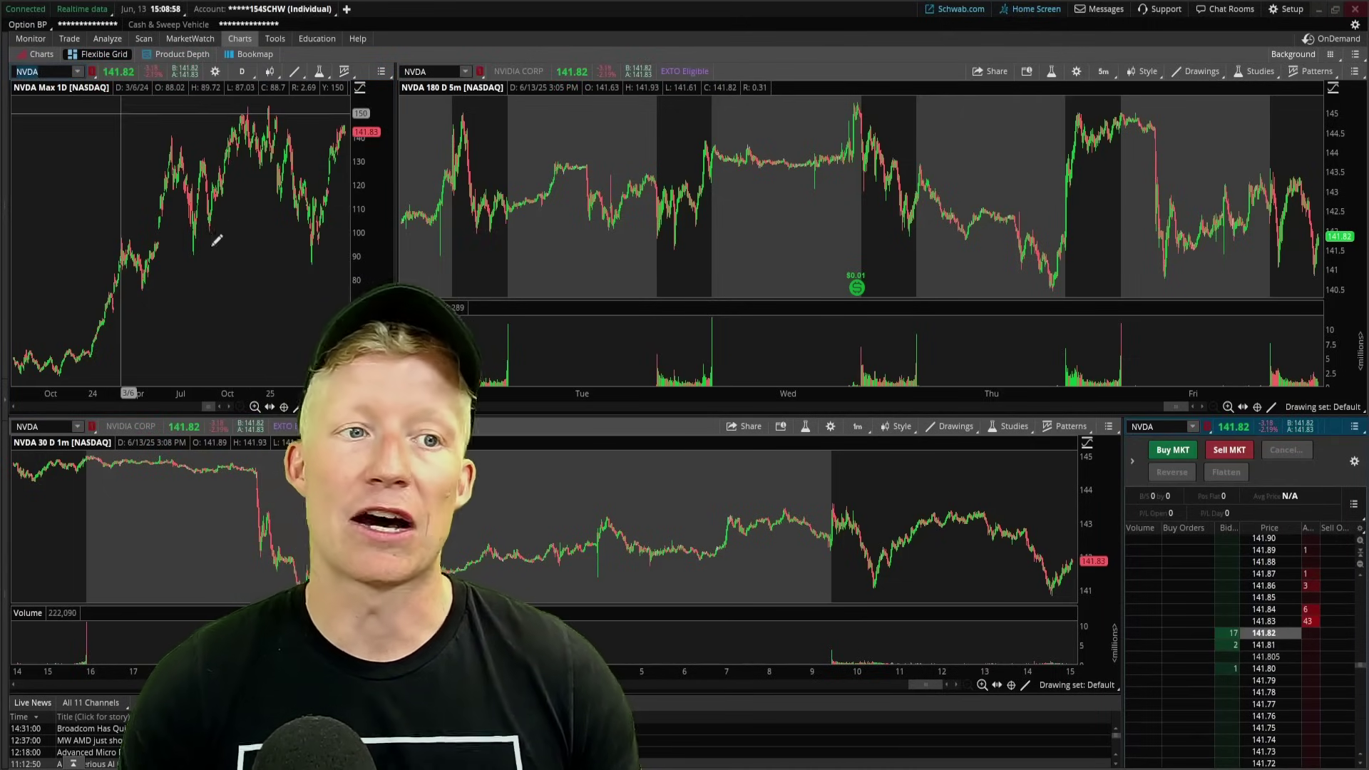
{"action": "type", "text": "GOOG"}
{"action": "key", "text": "Return"}
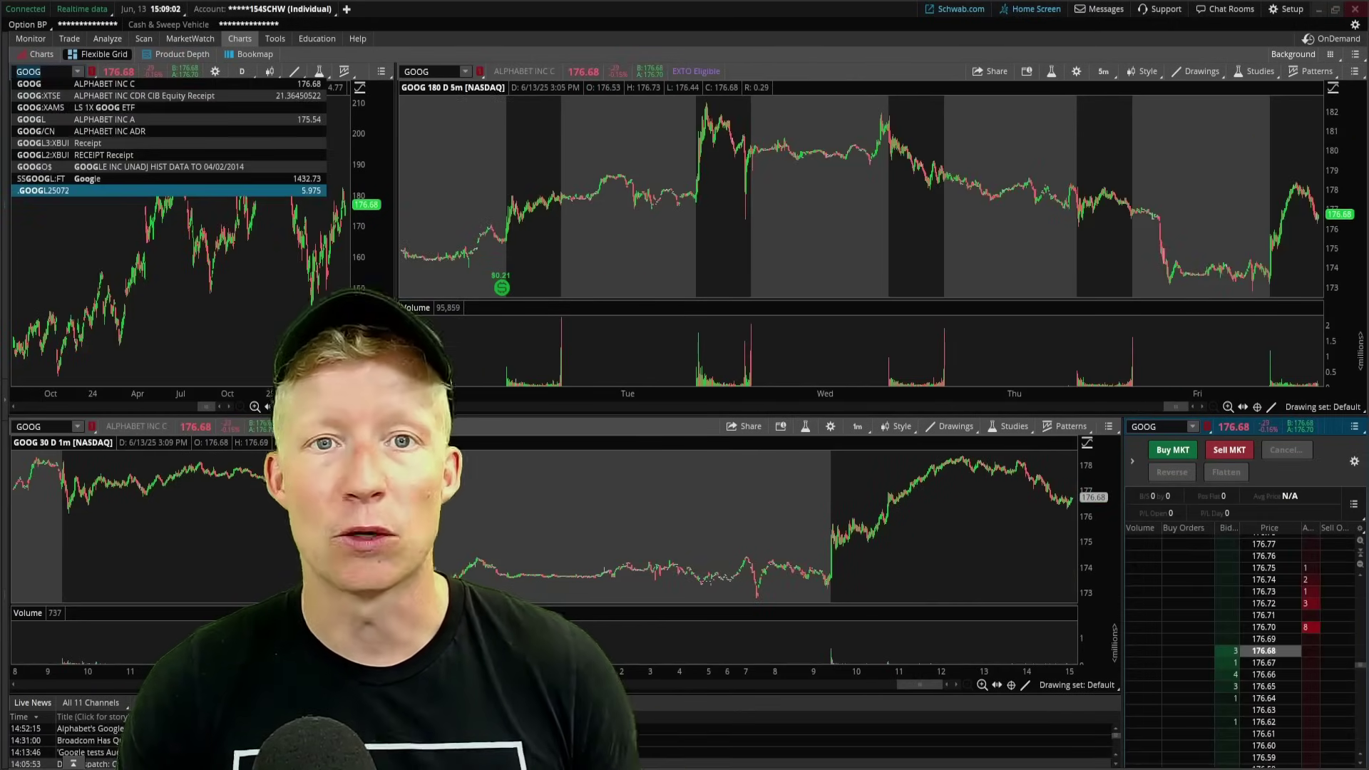
Expand the watchlist sidebar and link the DTSRunnersDay watchlist to the Red symbol group
{"action": "key", "text": "Escape"}
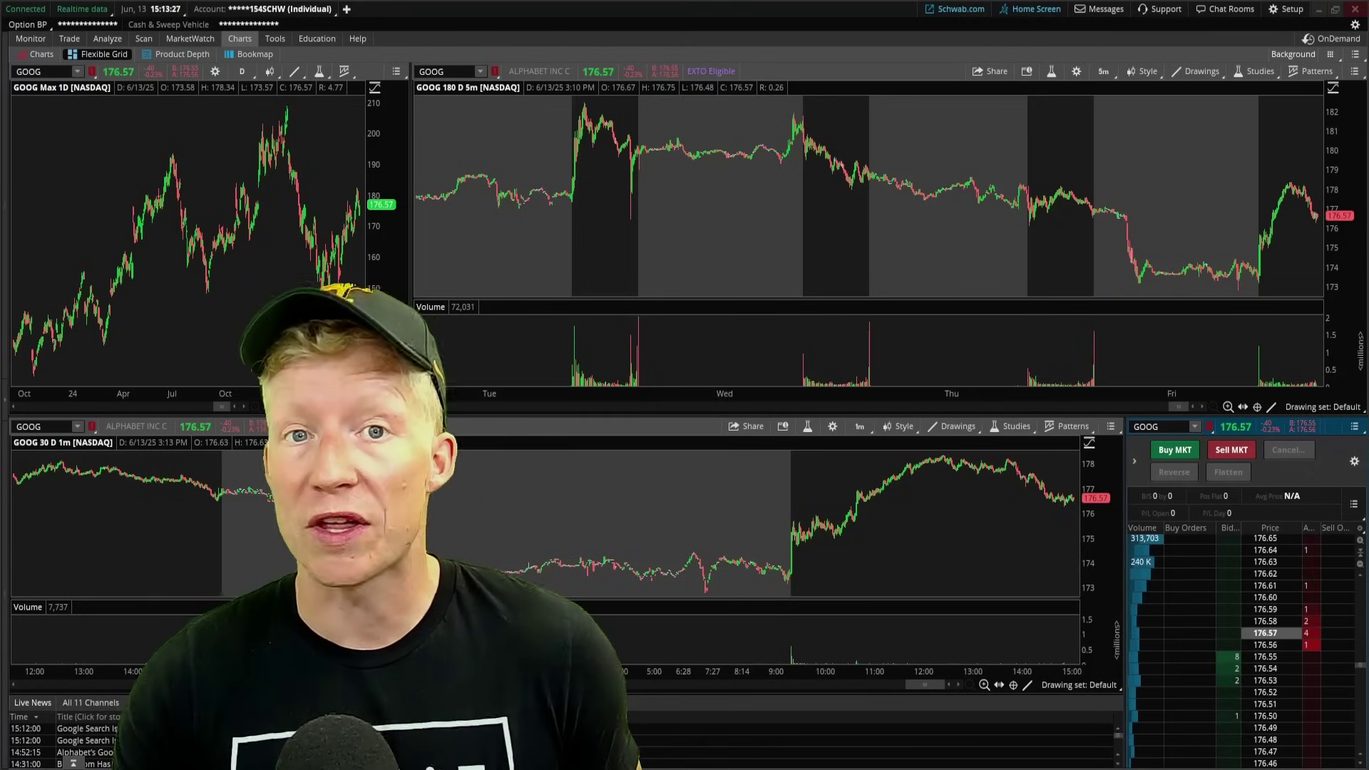
{"action": "left_click", "coordinate": [8, 398]}
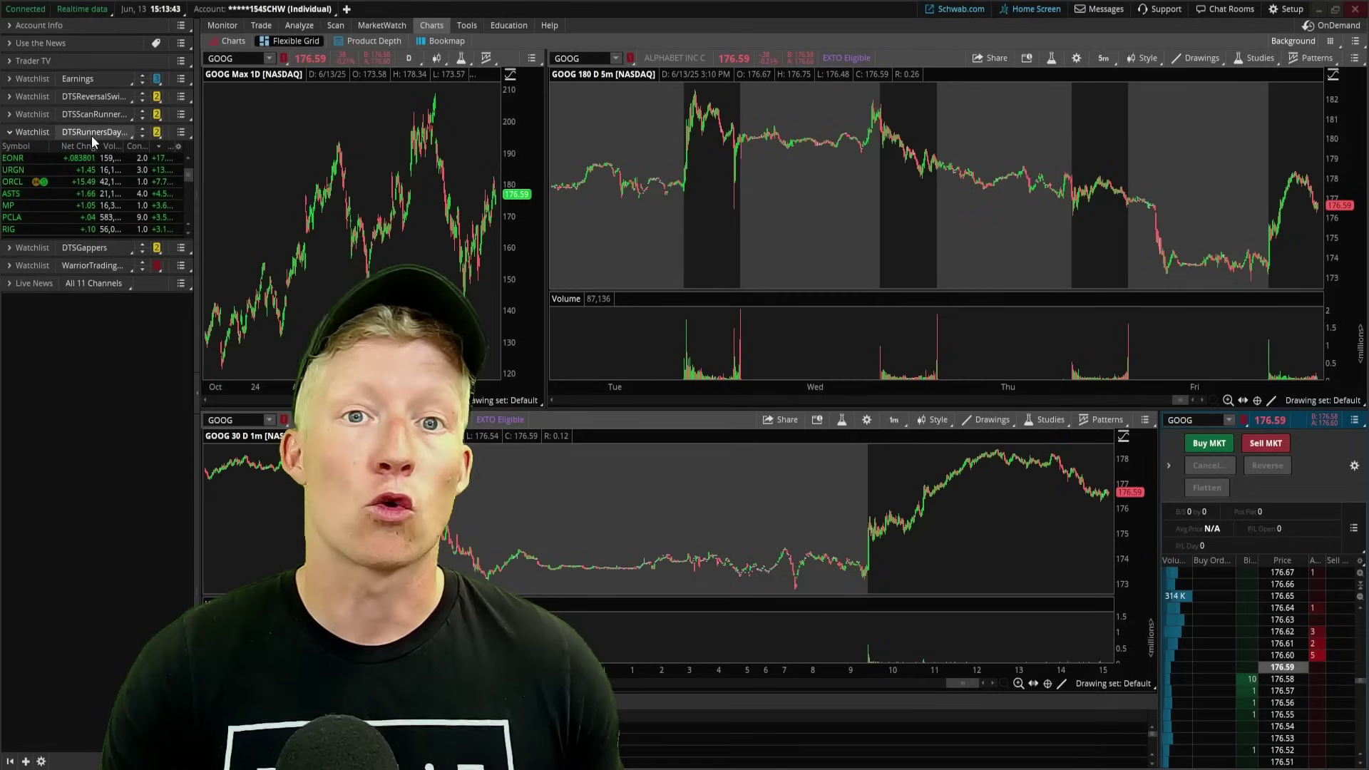
{"action": "left_click", "coordinate": [156, 134]}
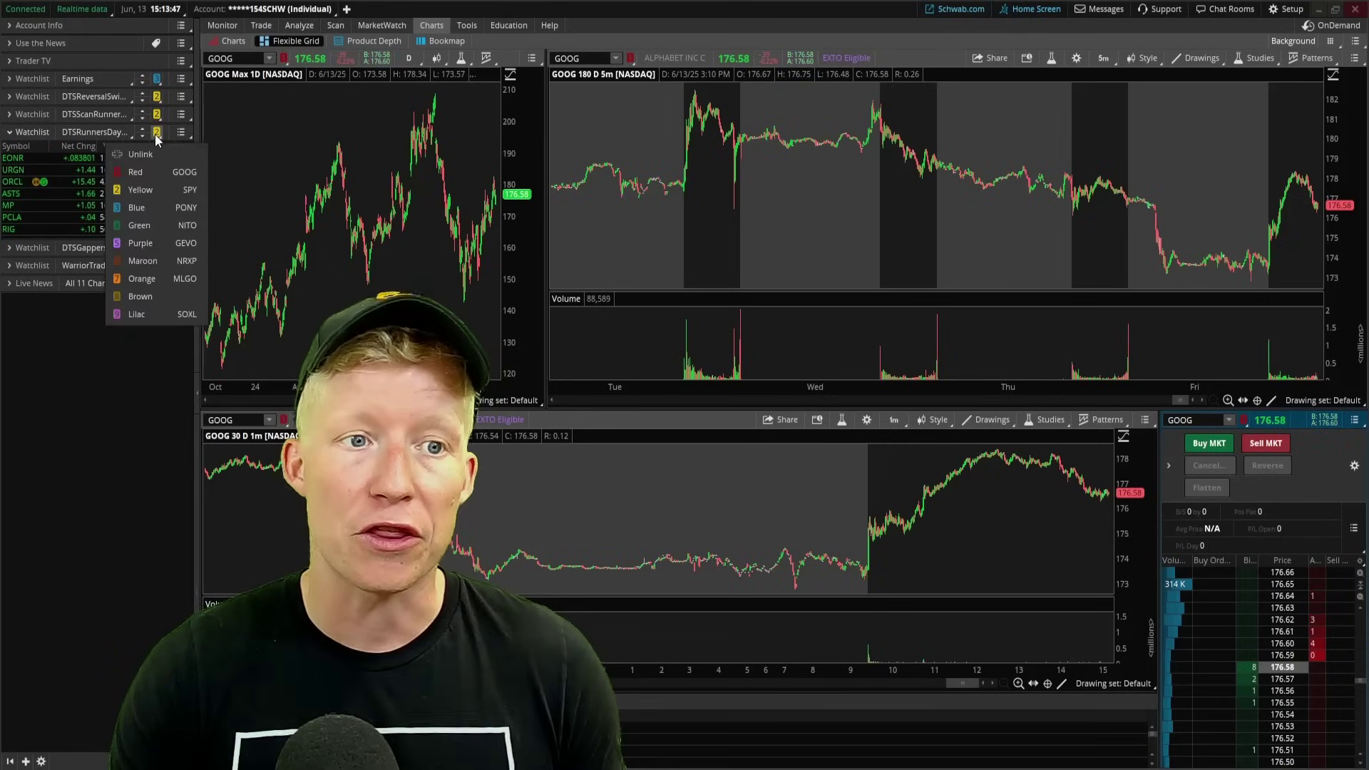
{"action": "left_click", "coordinate": [141, 177]}
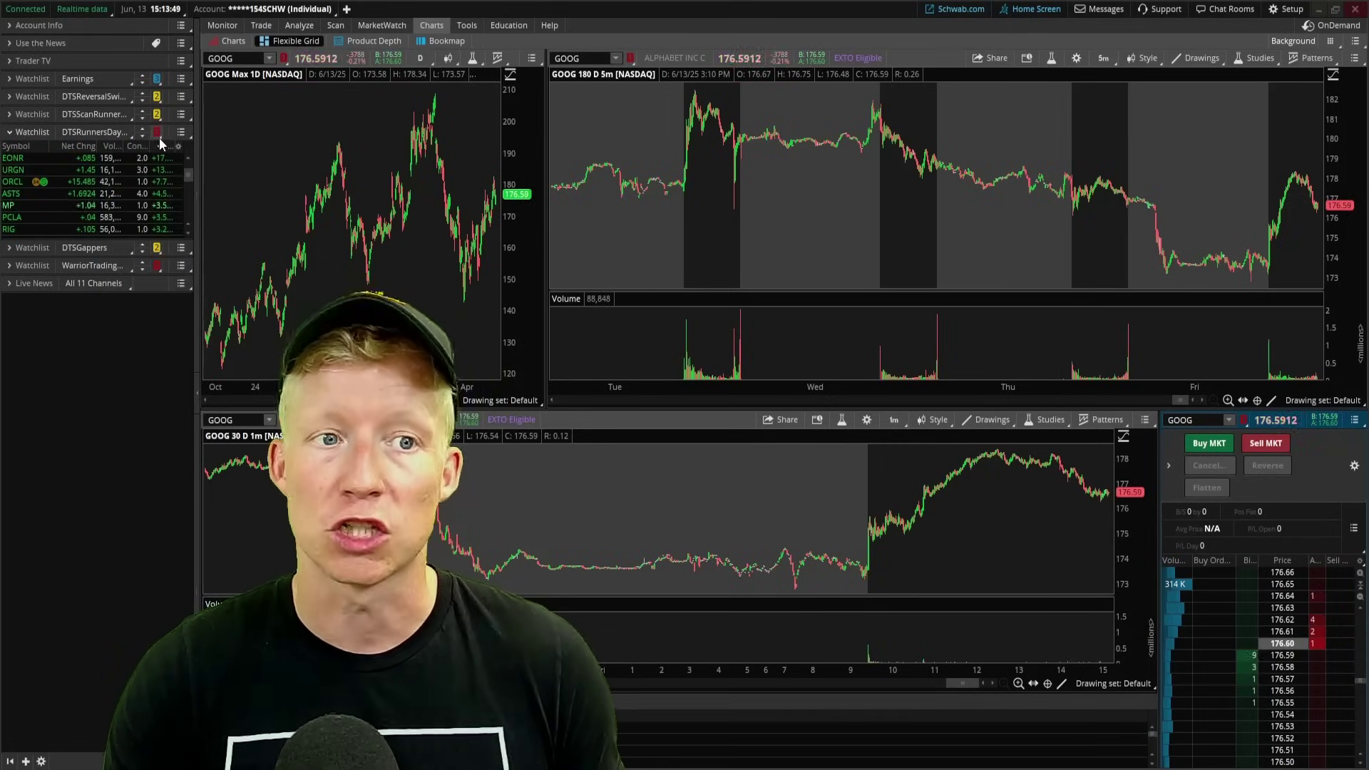
Load EONR, URGN and ORCL one after another from the linked watchlist into the grid and examine recent price action
{"action": "left_click", "coordinate": [29, 159]}
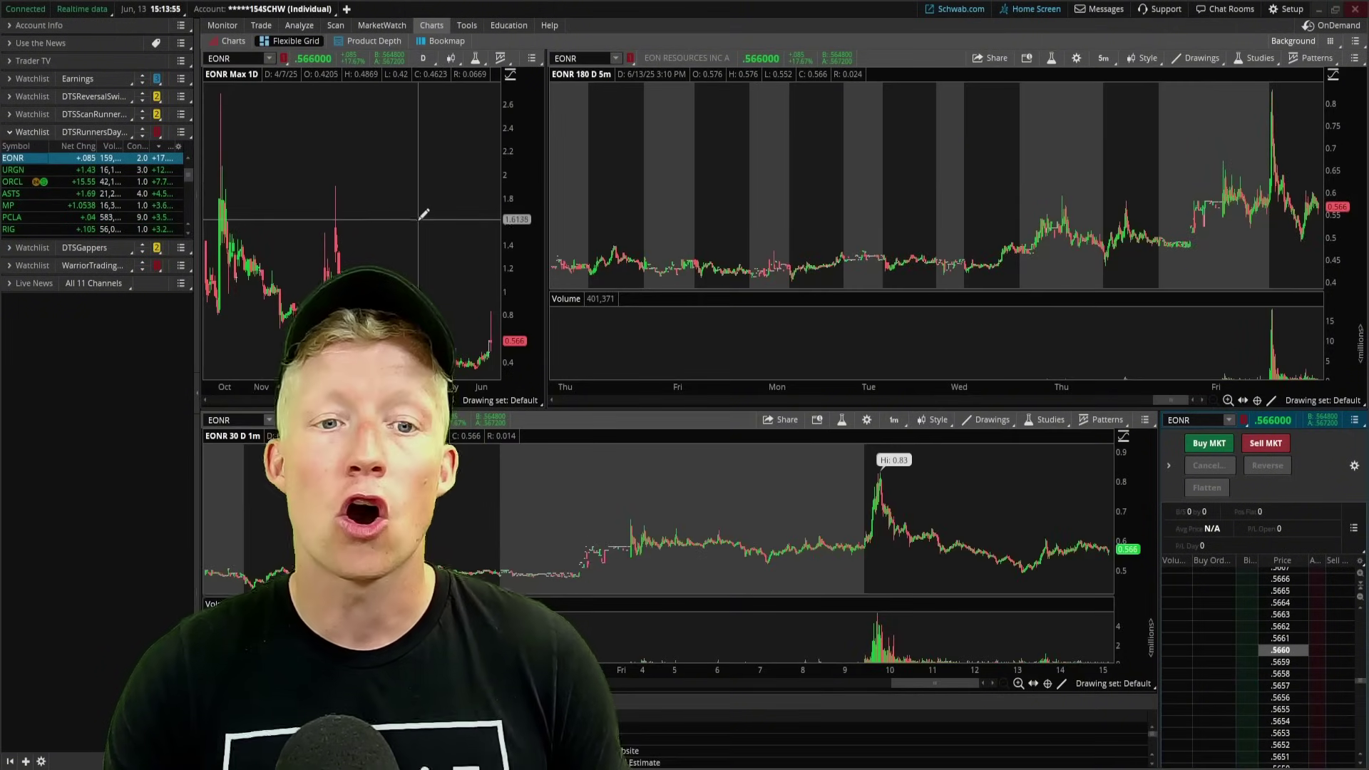
{"action": "scroll", "coordinate": [424, 214], "scroll_direction": "up", "scroll_amount": 3}
{"action": "scroll", "coordinate": [1091, 181], "scroll_direction": "down", "scroll_amount": 3}
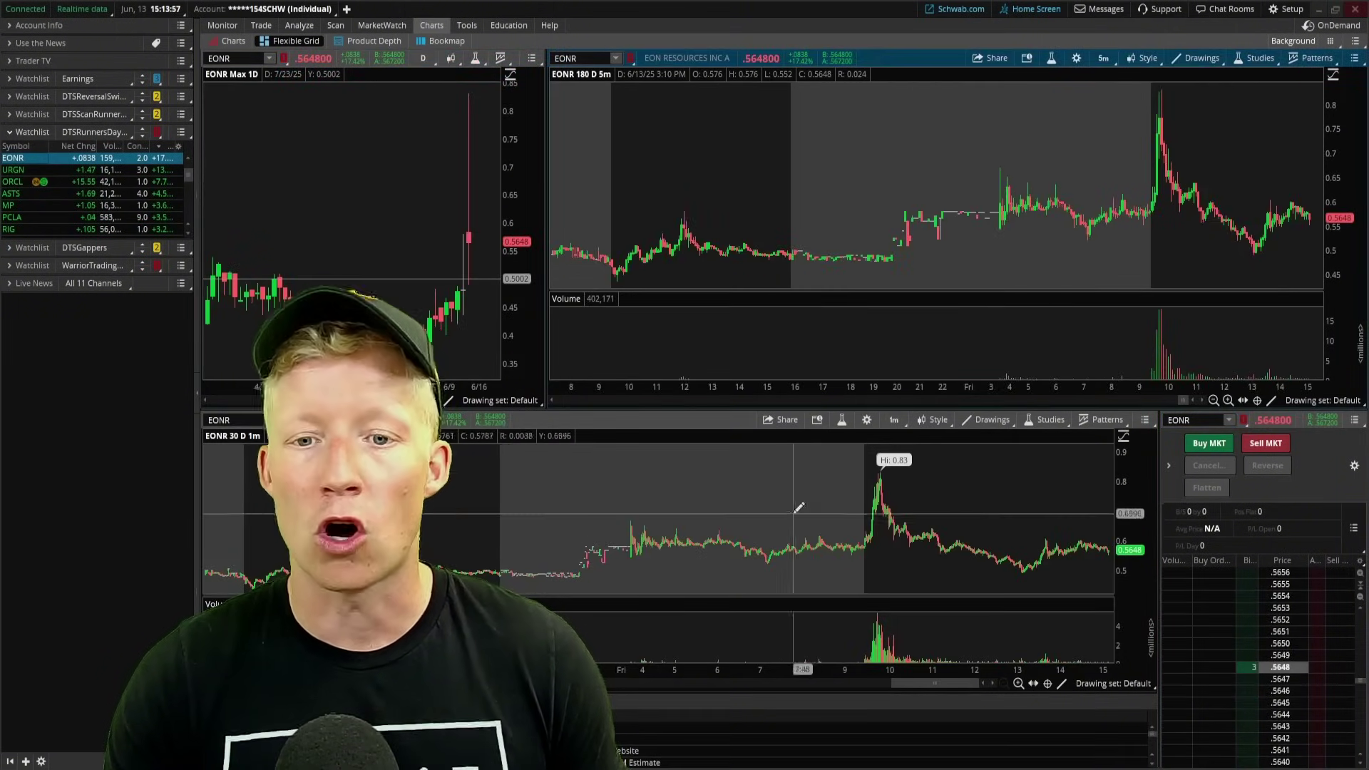
{"action": "scroll", "coordinate": [798, 508], "scroll_direction": "up", "scroll_amount": 5}
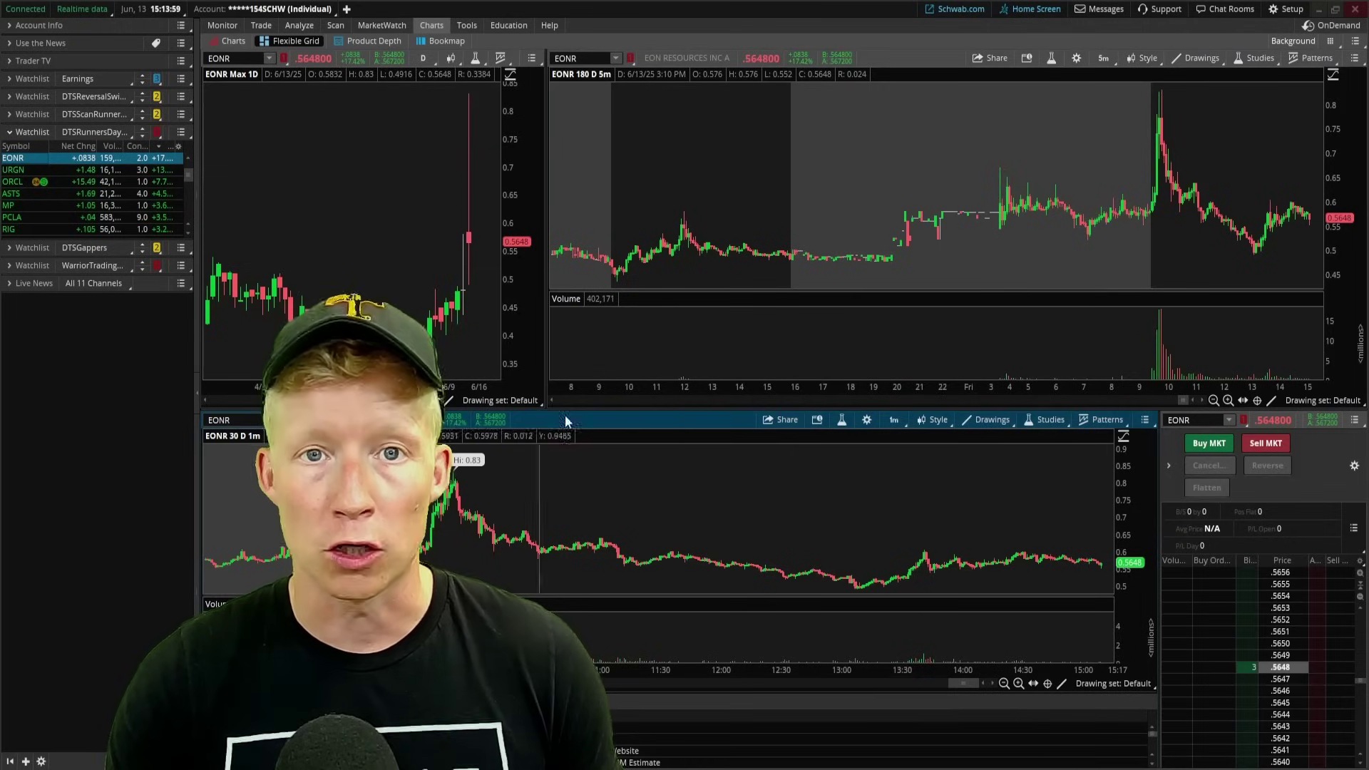
{"action": "left_click", "coordinate": [19, 170]}
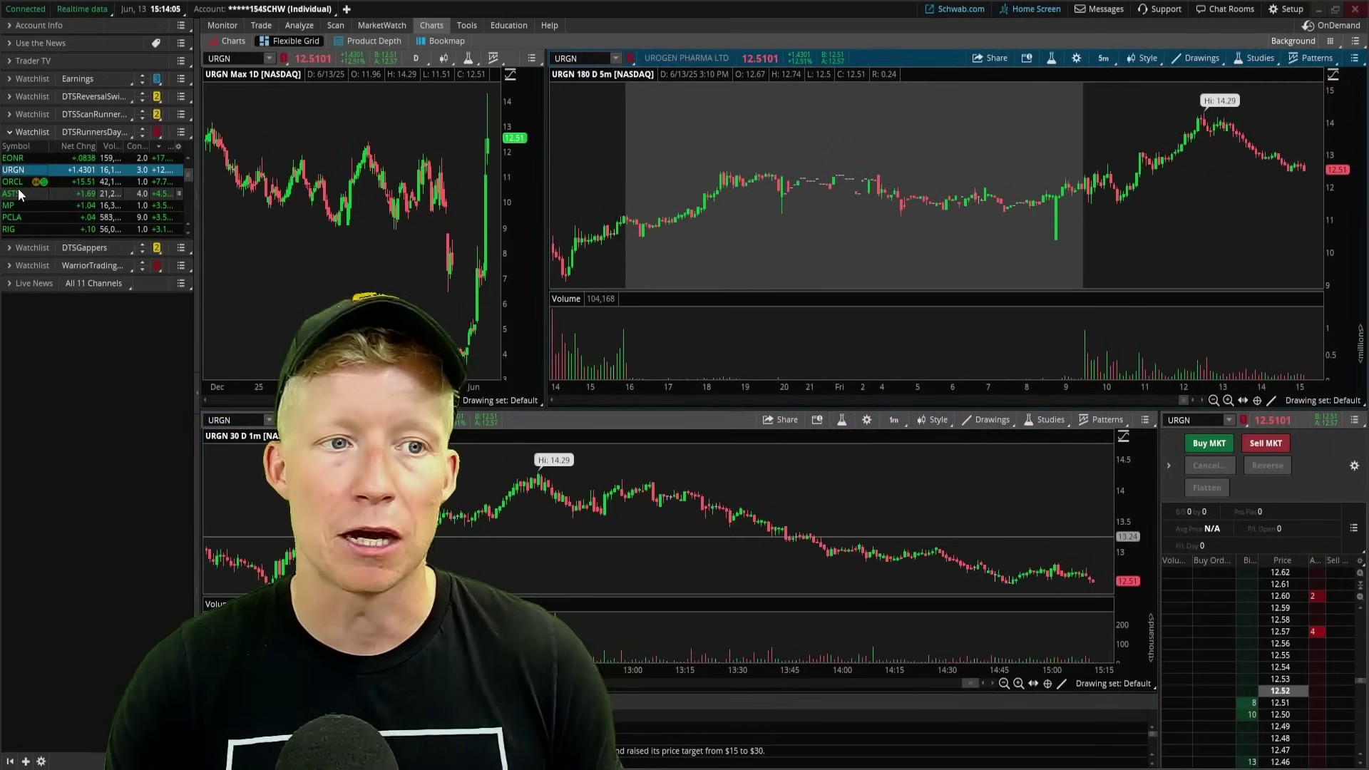
{"action": "left_click", "coordinate": [19, 184]}
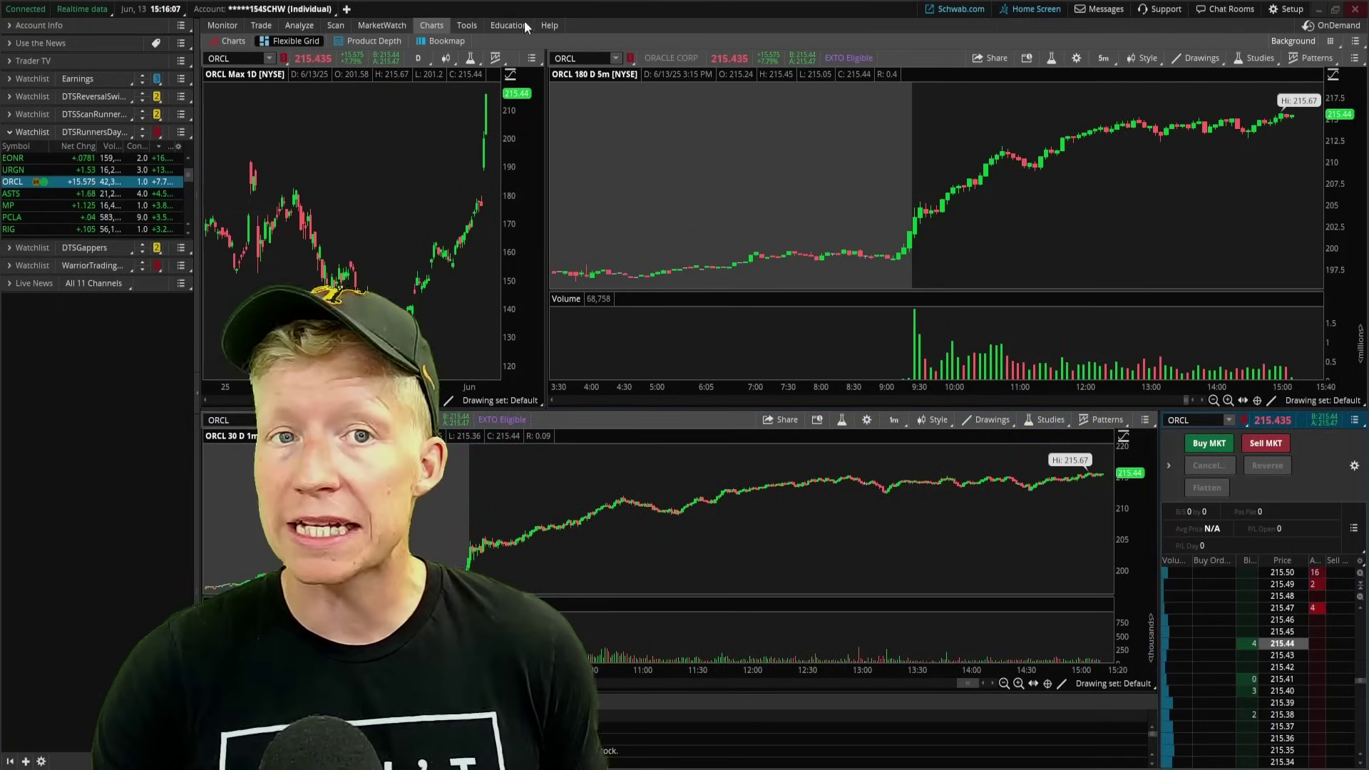
Add the SimpleMovingAvg study to the daily chart
{"action": "left_click", "coordinate": [465, 61]}
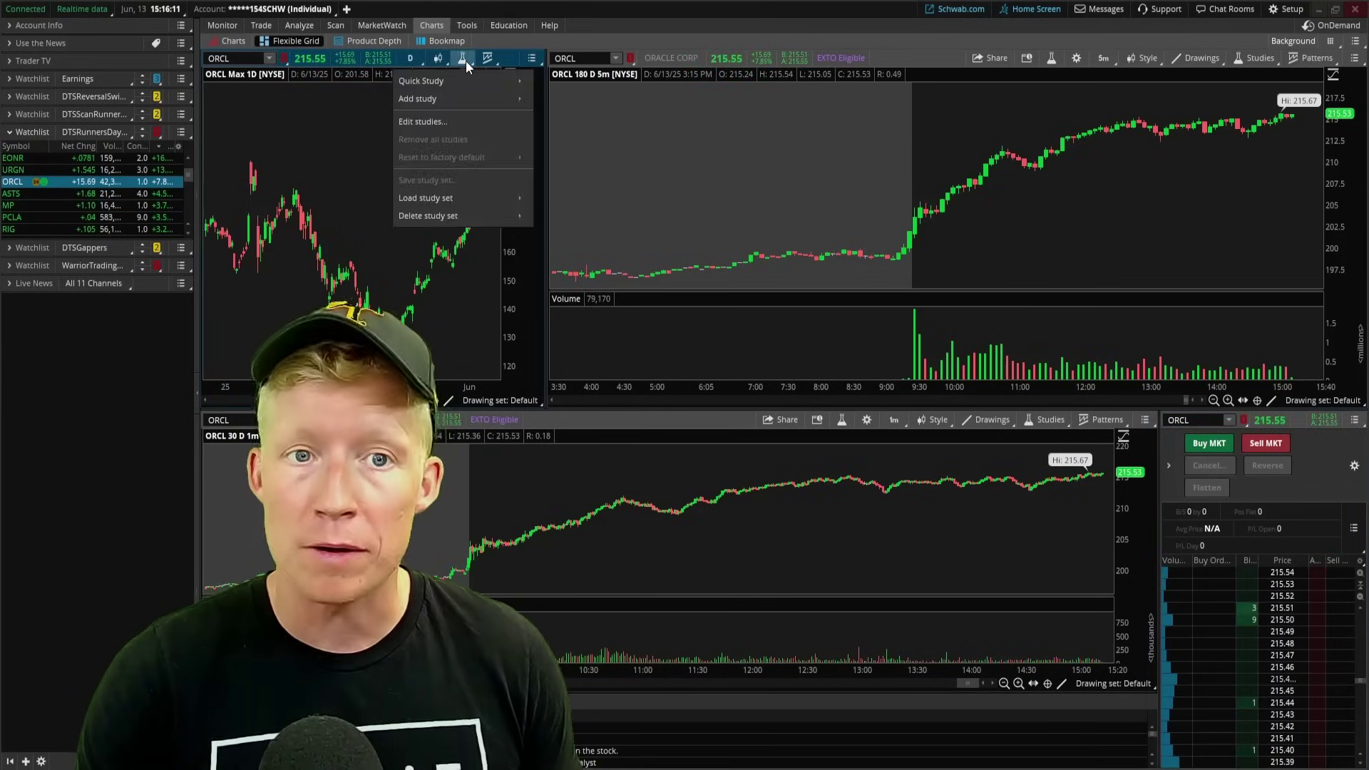
{"action": "left_click", "coordinate": [441, 125]}
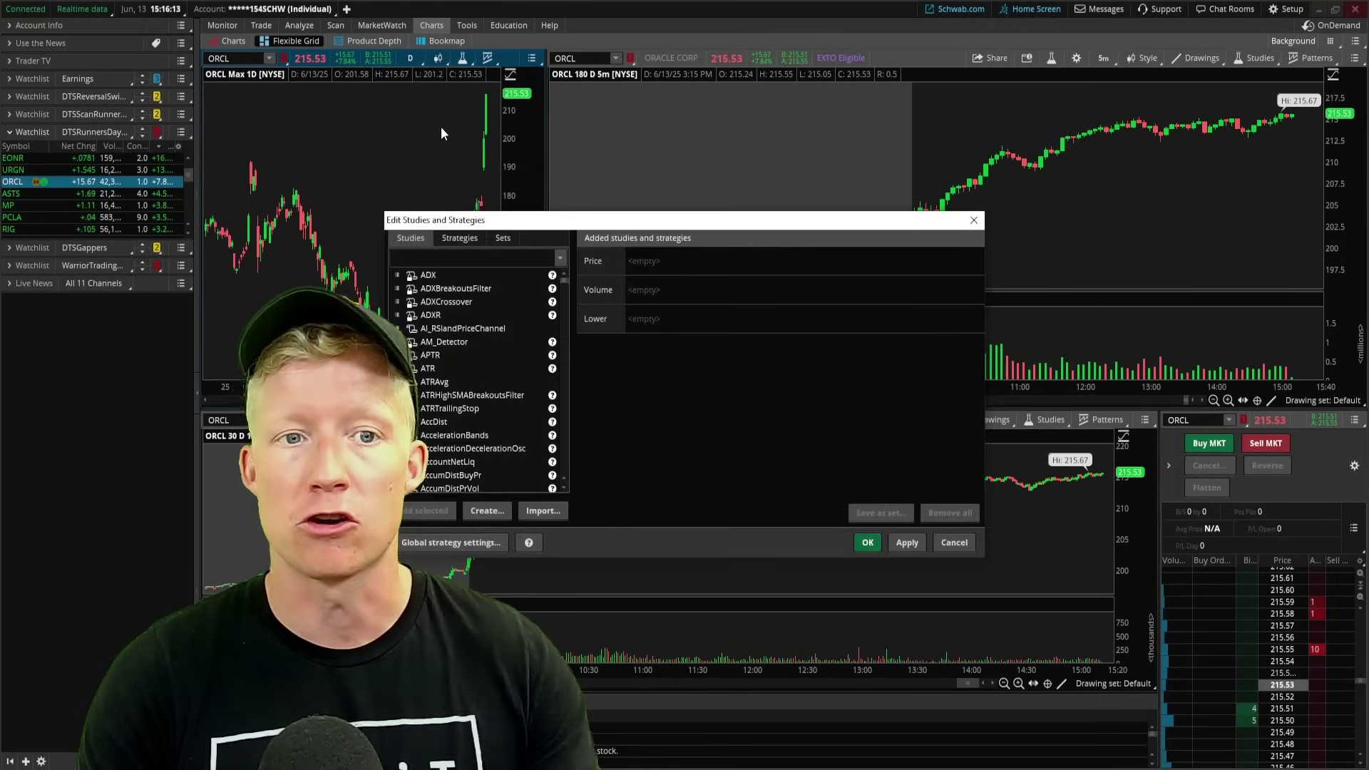
{"action": "left_click", "coordinate": [515, 257]}
{"action": "type", "text": "simple"}
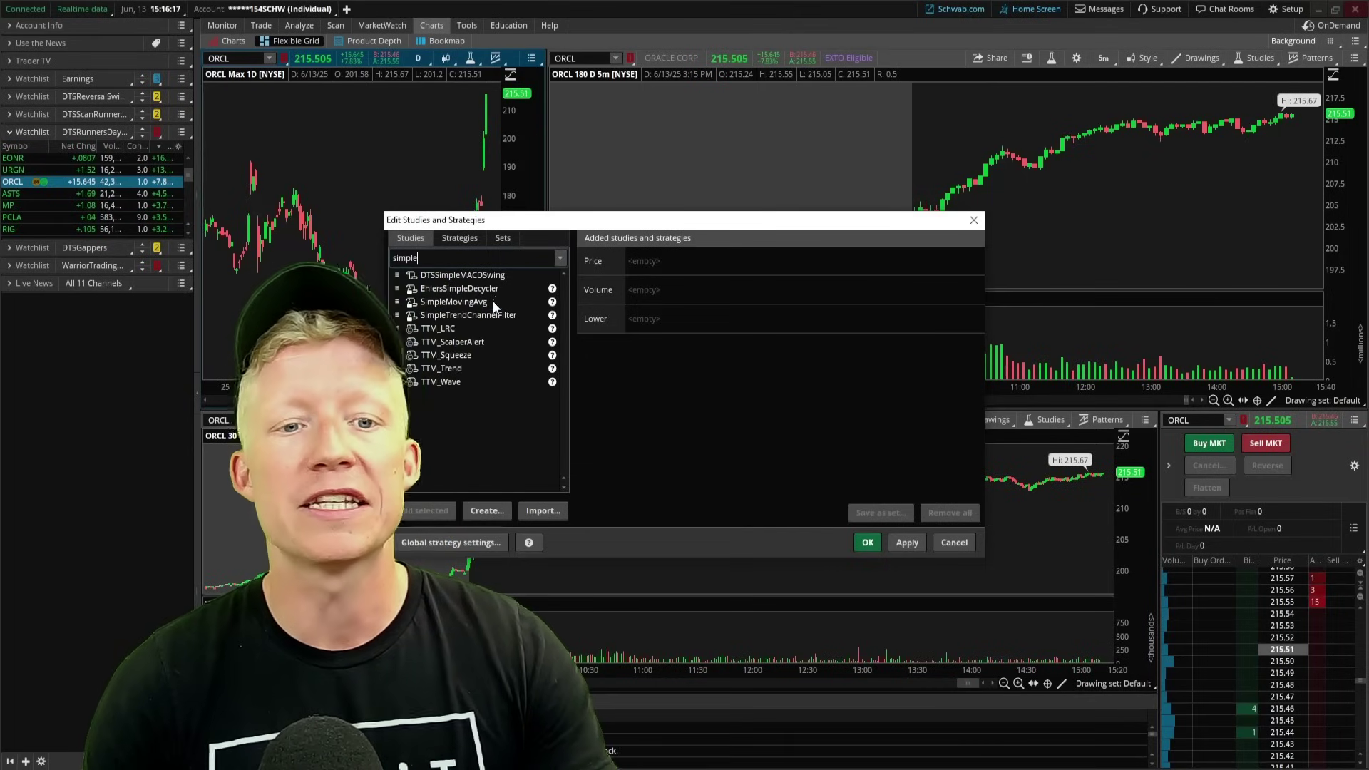
{"action": "double_click", "coordinate": [453, 302]}
Set the daily chart's moving average length to 200 and apply the study
{"action": "left_click", "coordinate": [977, 260]}
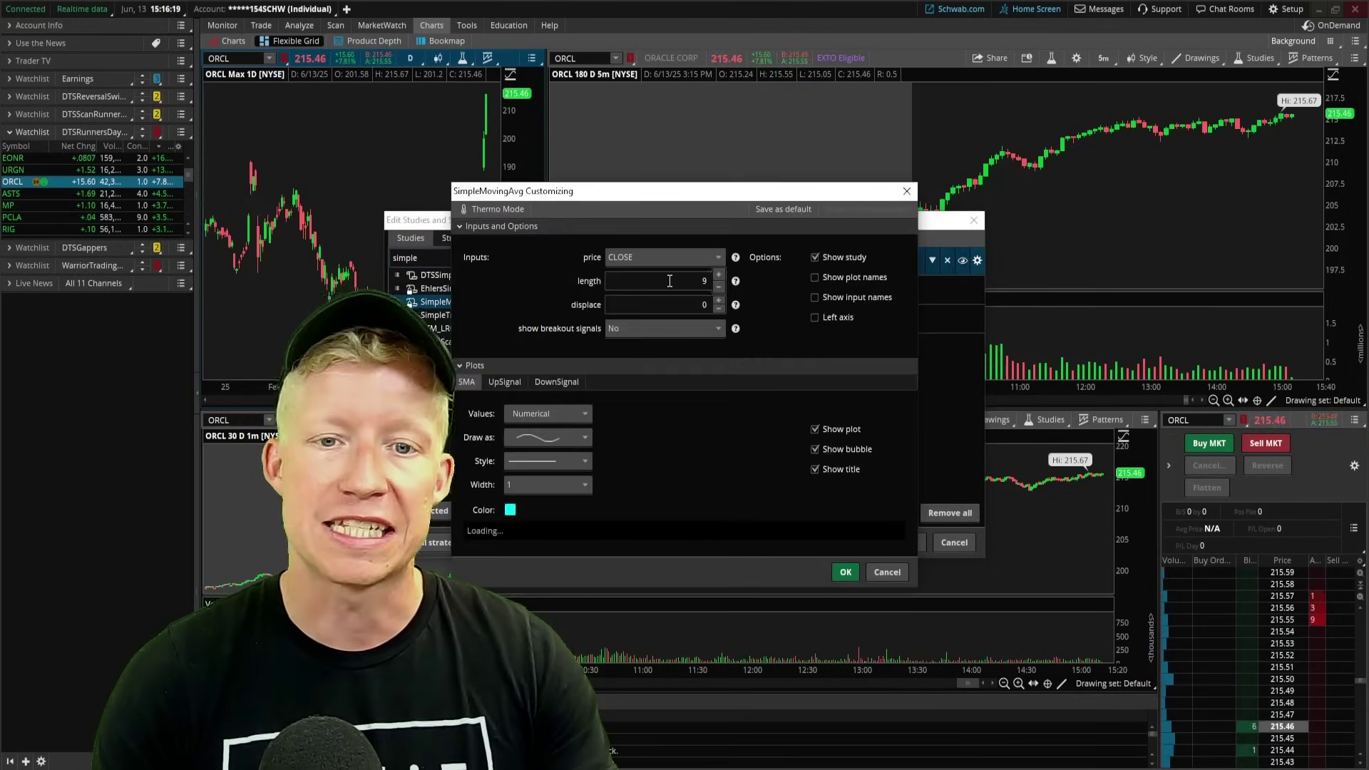
{"action": "double_click", "coordinate": [669, 281]}
{"action": "type", "text": "200"}
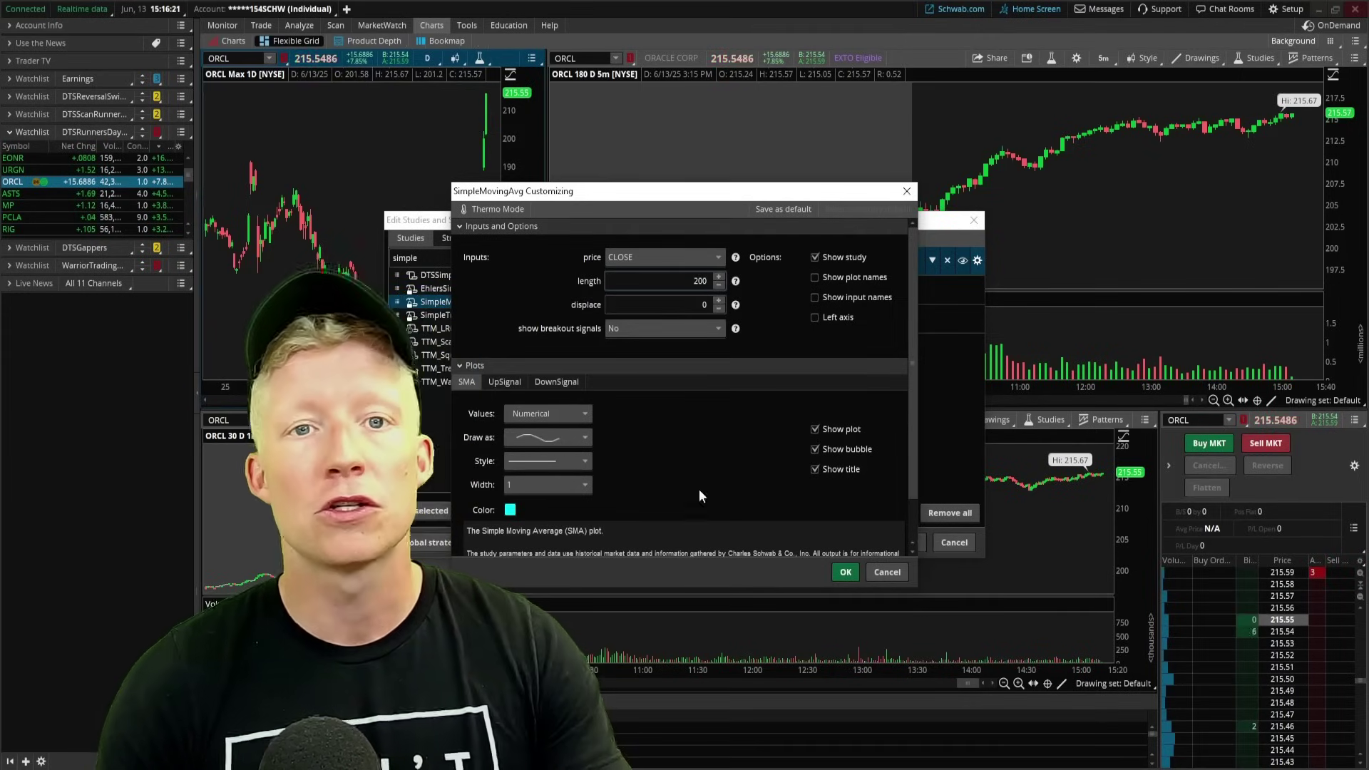
{"action": "left_click", "coordinate": [845, 572]}
{"action": "left_click", "coordinate": [866, 546]}
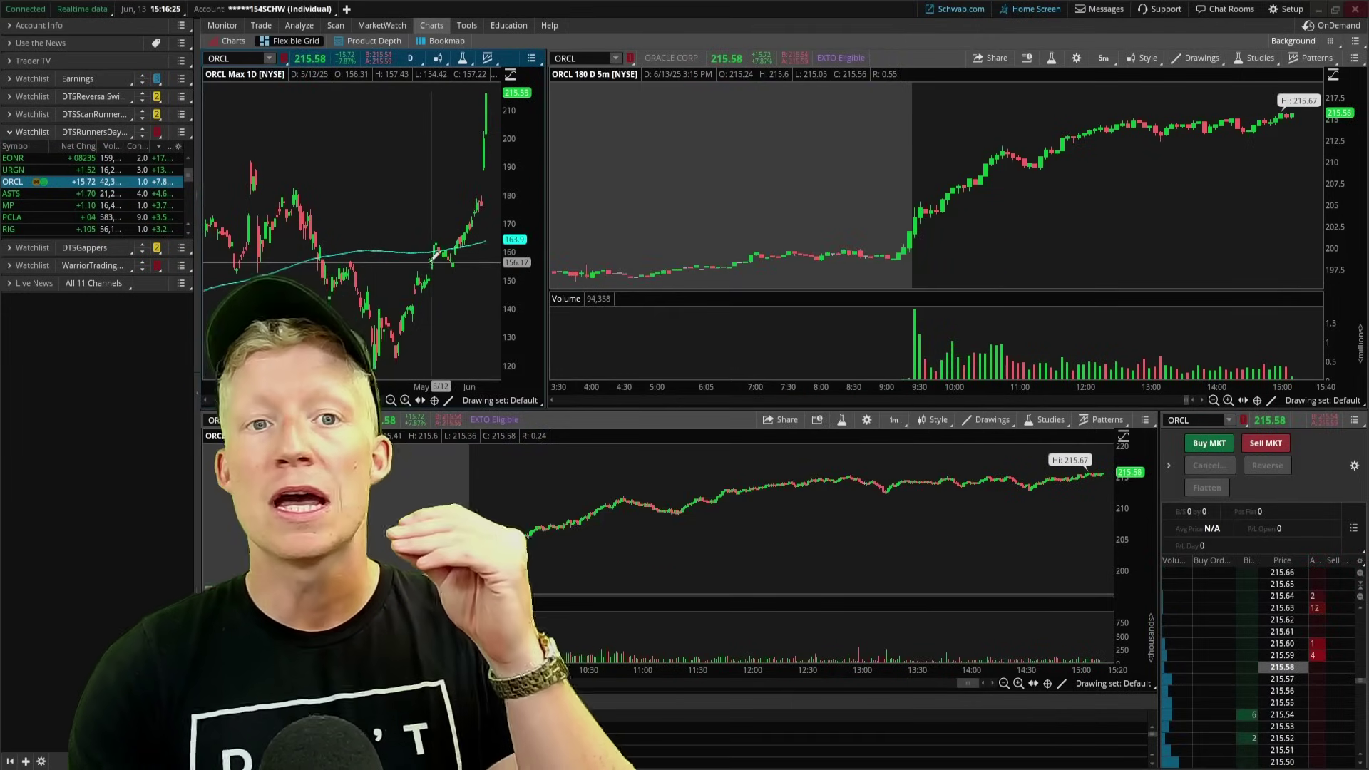
Load URGN and MP in turn from the watchlist, and add the SimpleMovingAvg study to the 5-minute chart
{"action": "key", "text": "Up"}
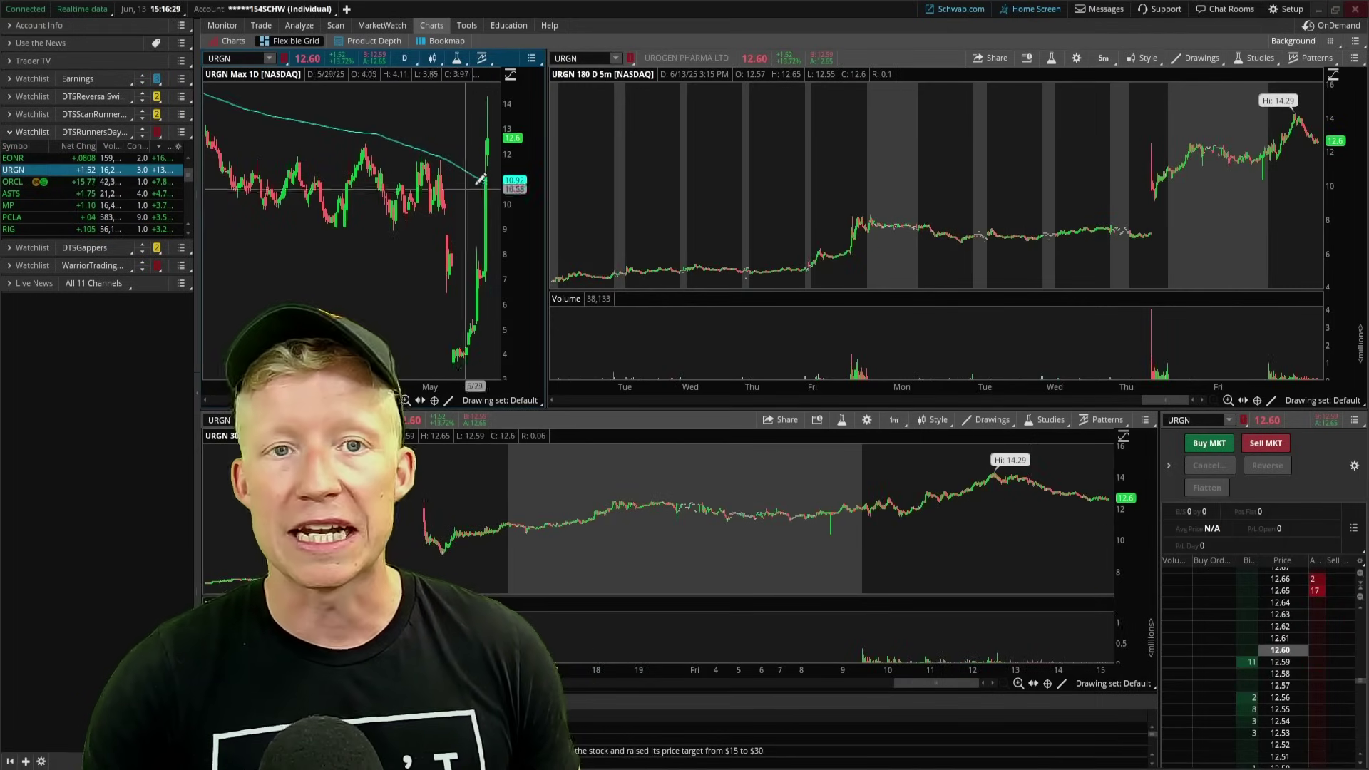
{"action": "left_click", "coordinate": [19, 206]}
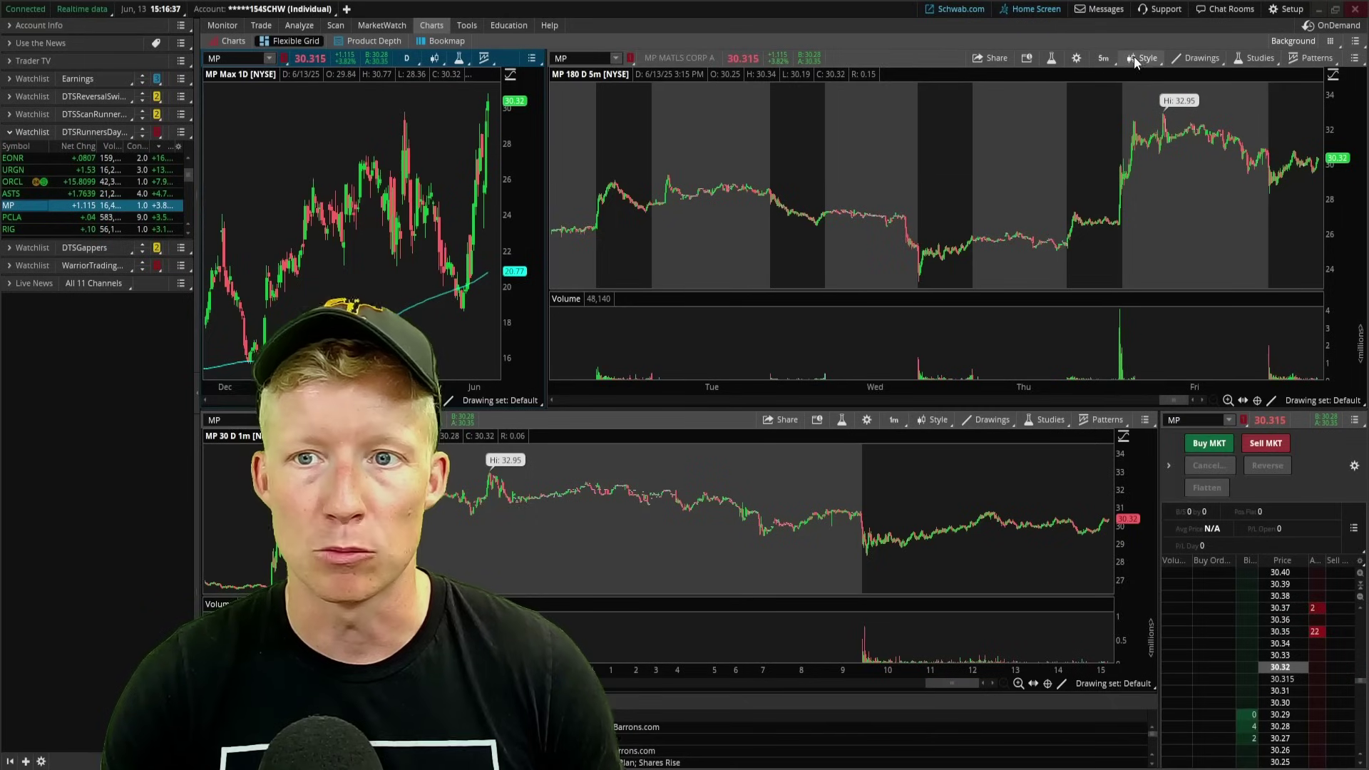
{"action": "left_click", "coordinate": [1258, 58]}
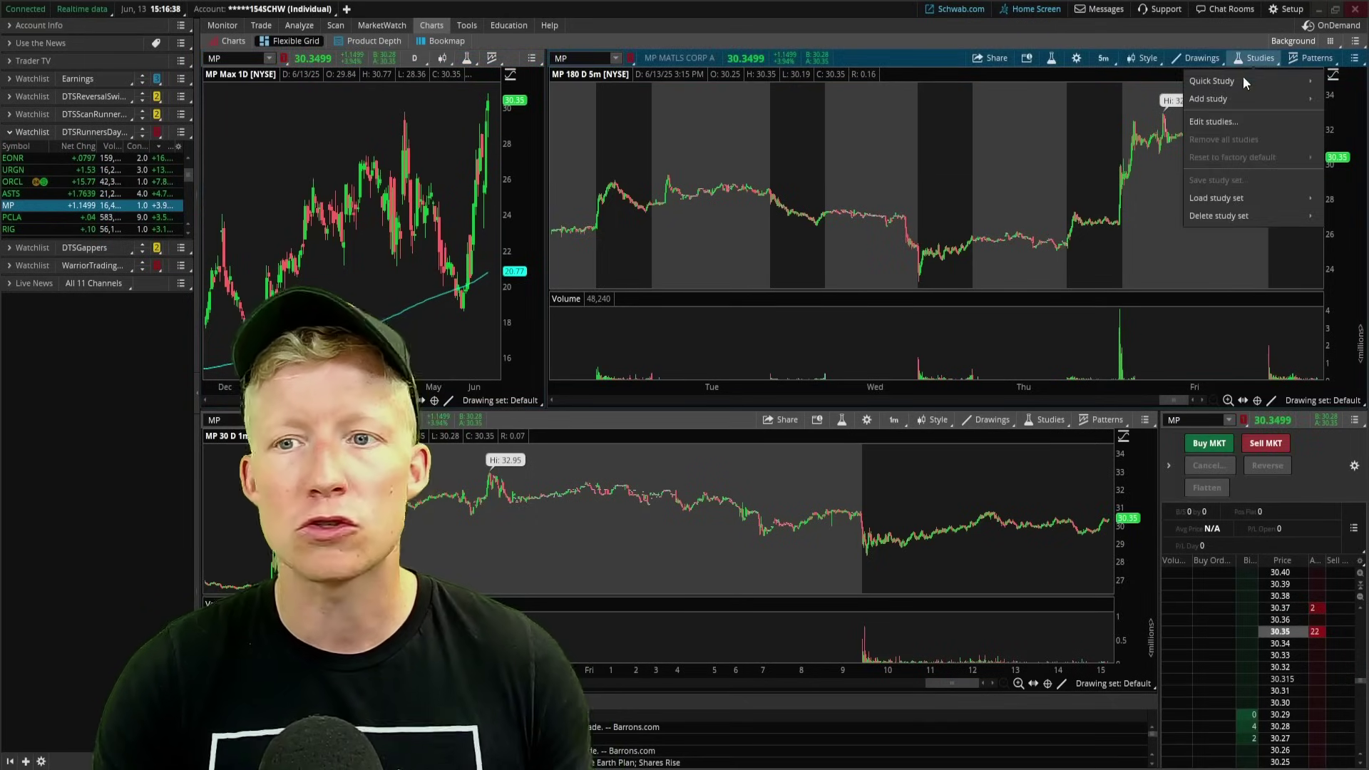
{"action": "left_click", "coordinate": [1212, 122]}
{"action": "type", "text": "s"}
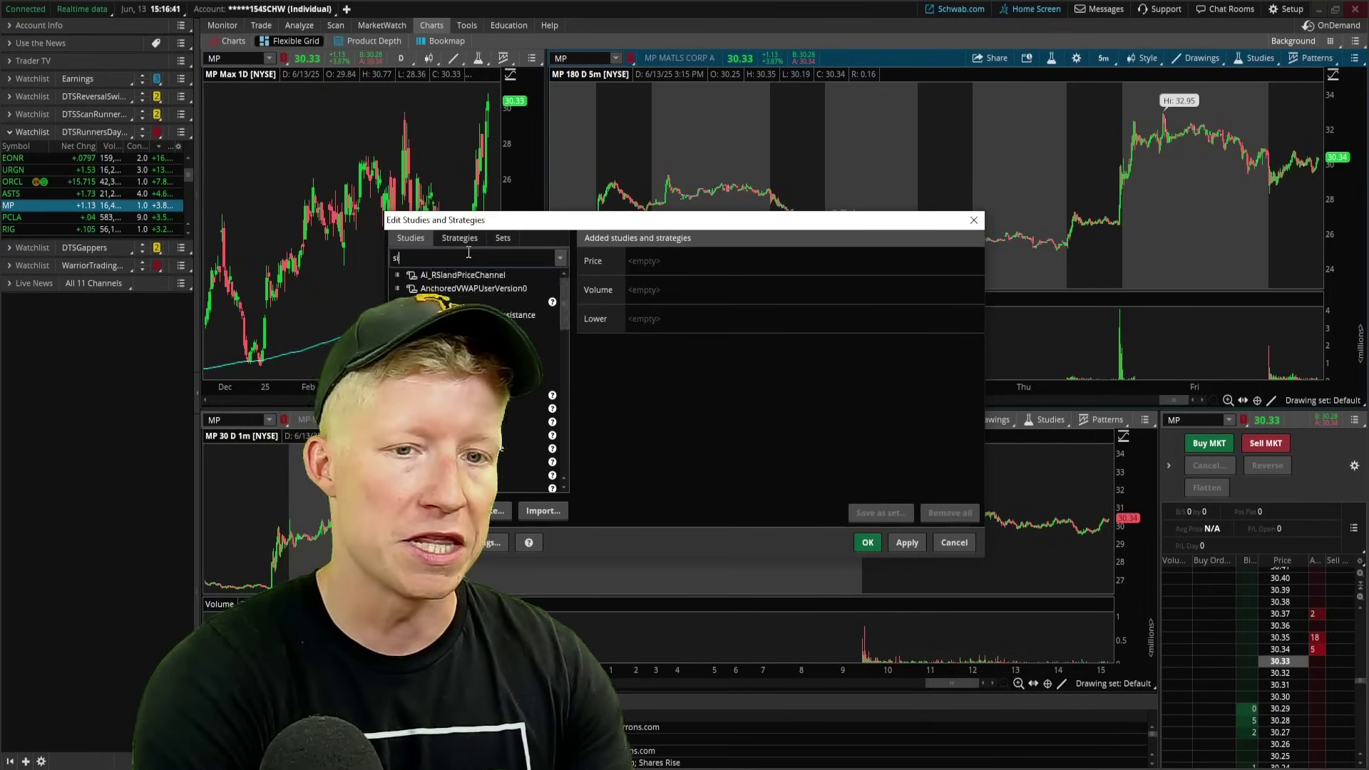
{"action": "type", "text": "imple"}
{"action": "double_click", "coordinate": [483, 303]}
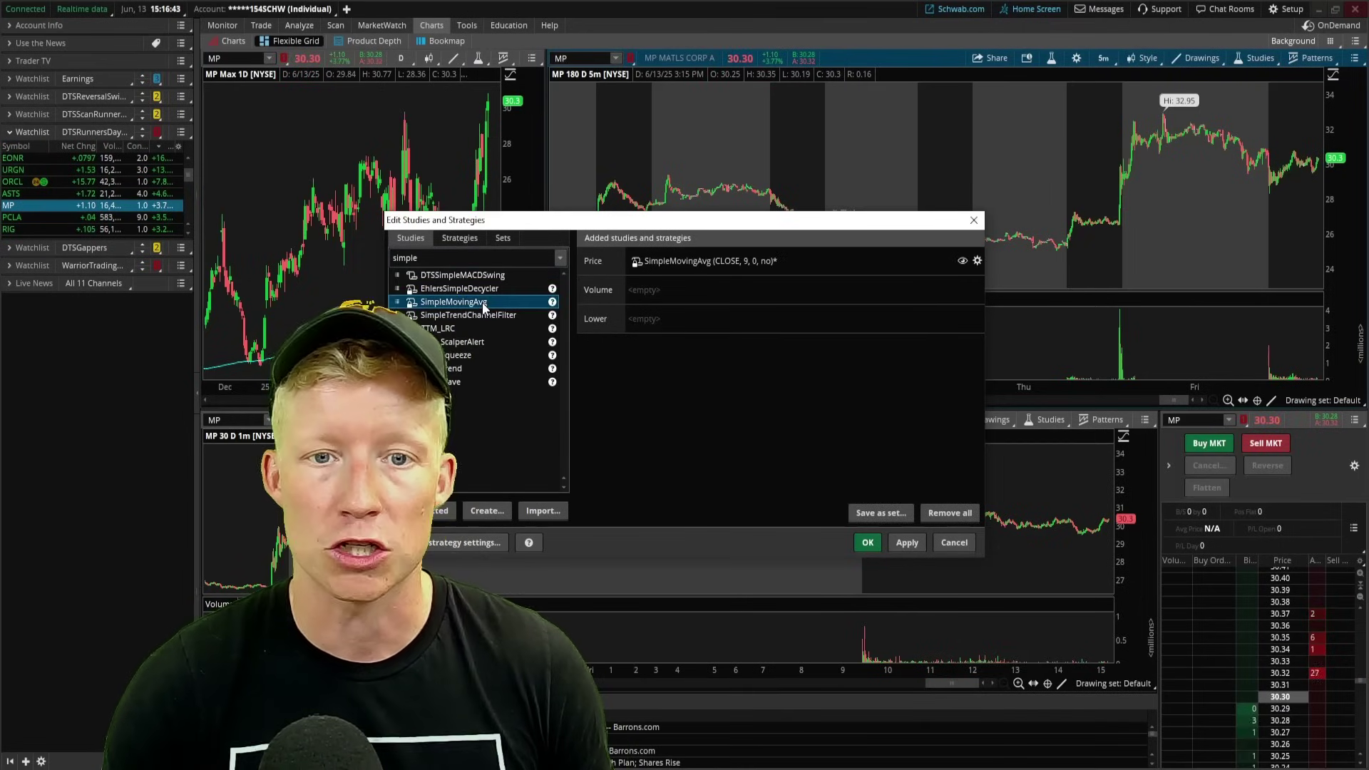
Set the 5-minute chart's moving average length to 200 and apply the study
{"action": "left_click", "coordinate": [977, 261]}
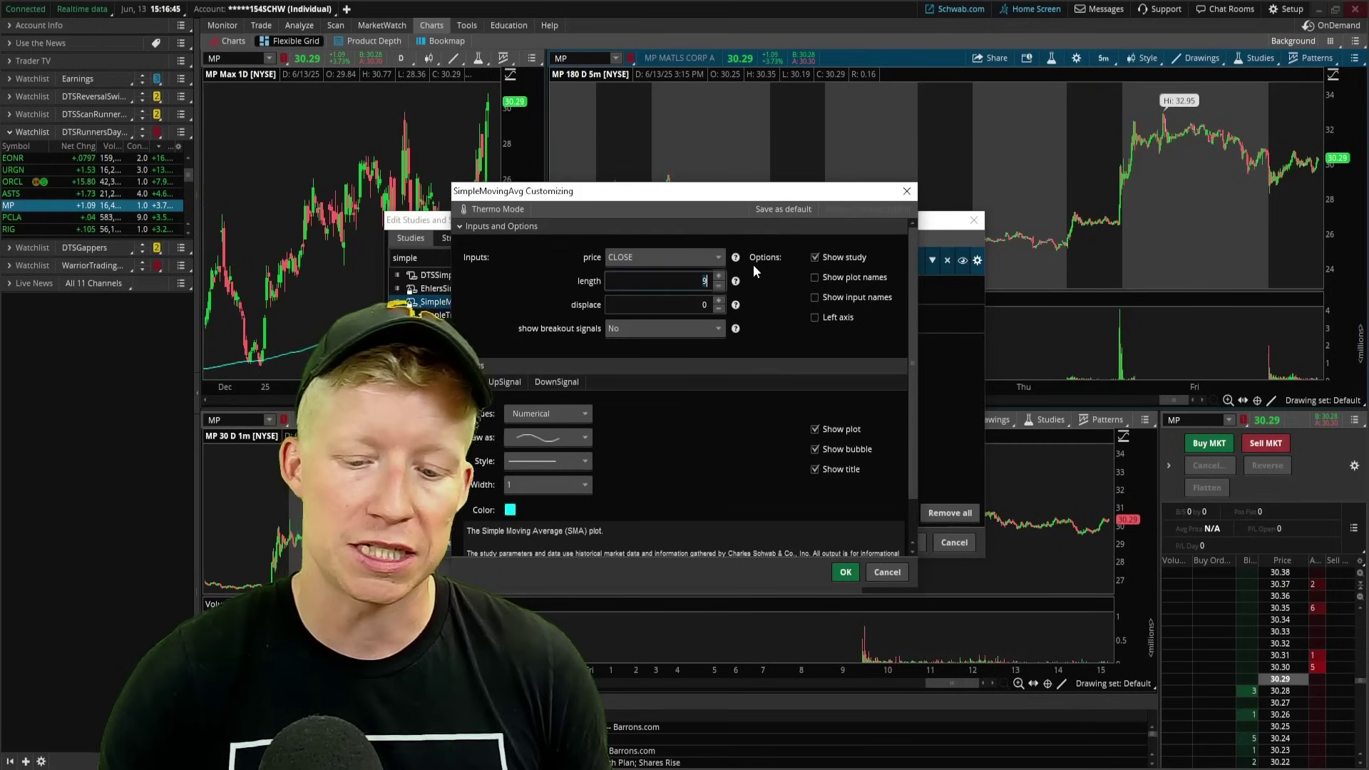
{"action": "type", "text": "200"}
{"action": "left_click", "coordinate": [845, 572]}
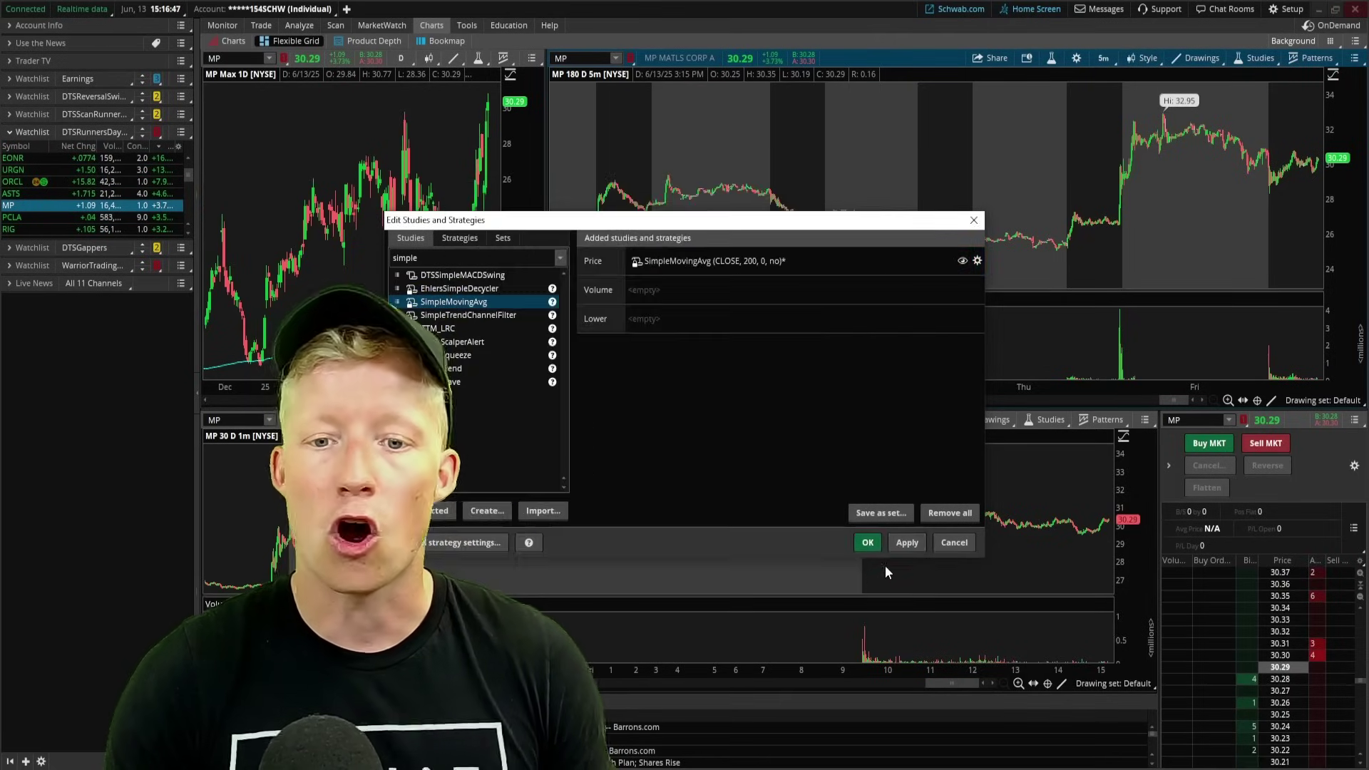
{"action": "left_click", "coordinate": [868, 542]}
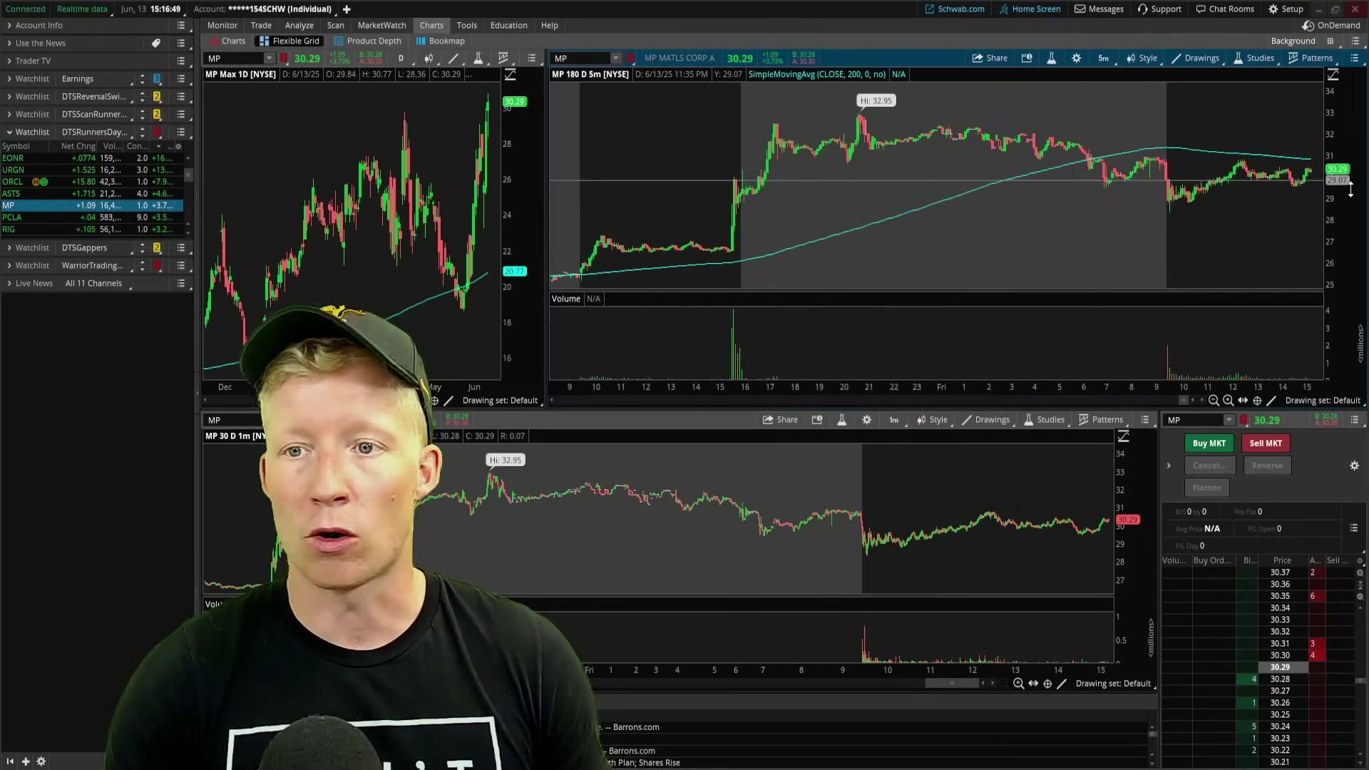
{"action": "scroll", "coordinate": [1181, 252], "scroll_direction": "up", "scroll_amount": 5}
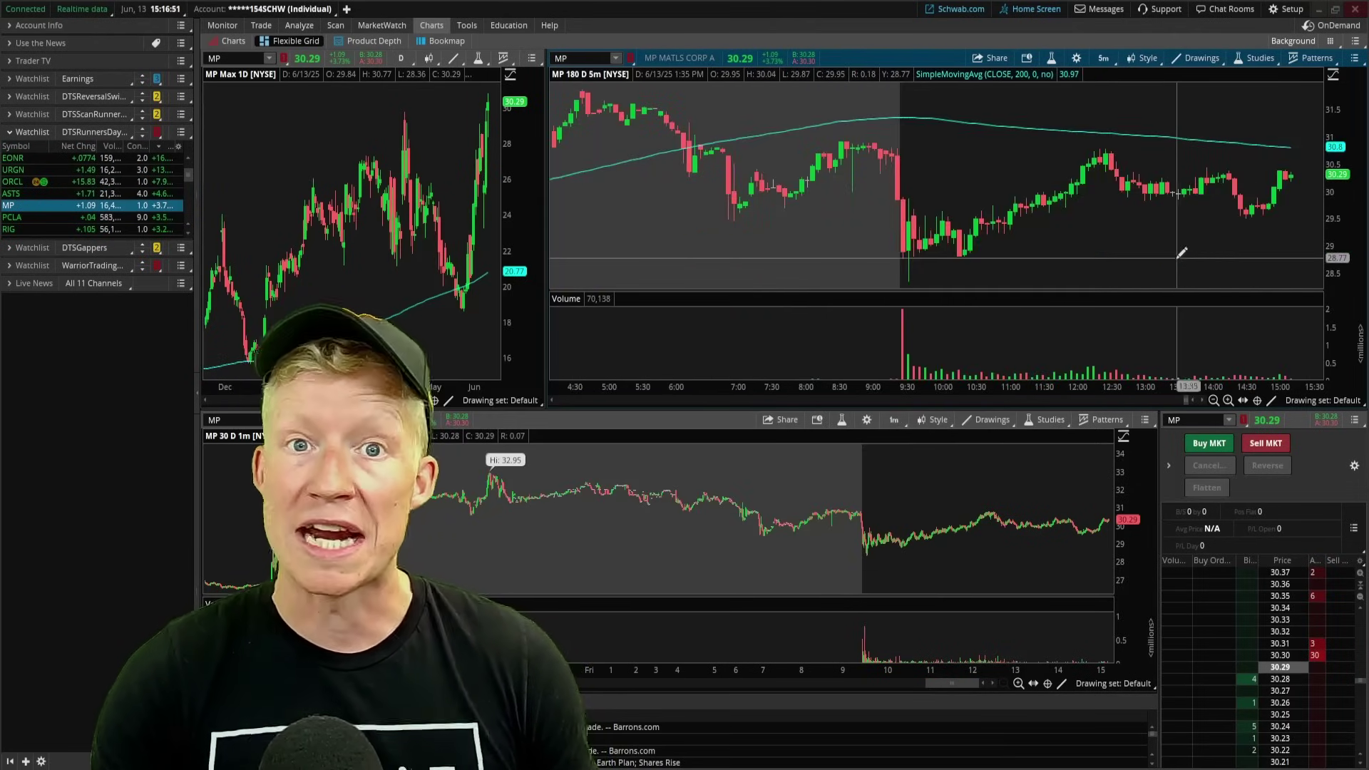
{"action": "scroll", "coordinate": [458, 294], "scroll_direction": "up", "scroll_amount": 3}
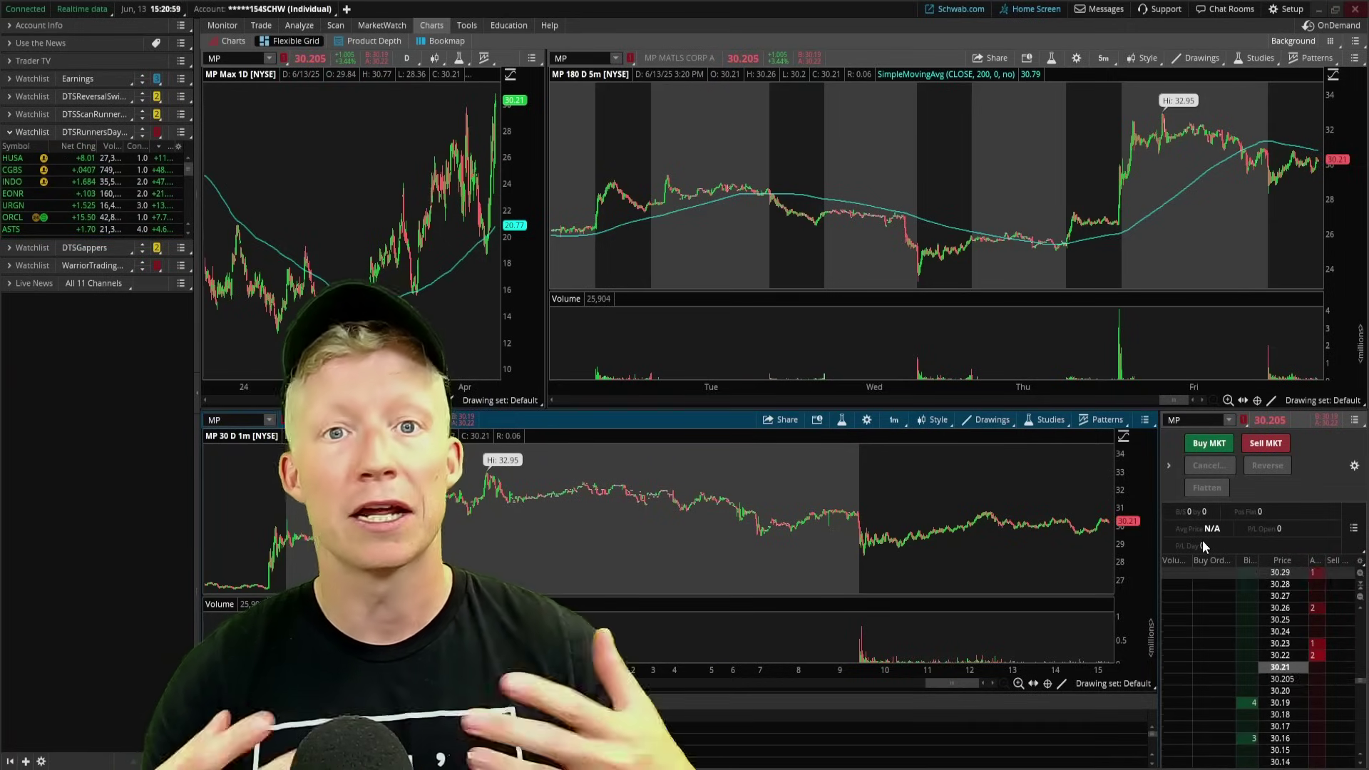
Add the DTSRunners strategy to the 1-minute chart
{"action": "left_click", "coordinate": [1062, 421]}
{"action": "left_click", "coordinate": [1029, 479]}
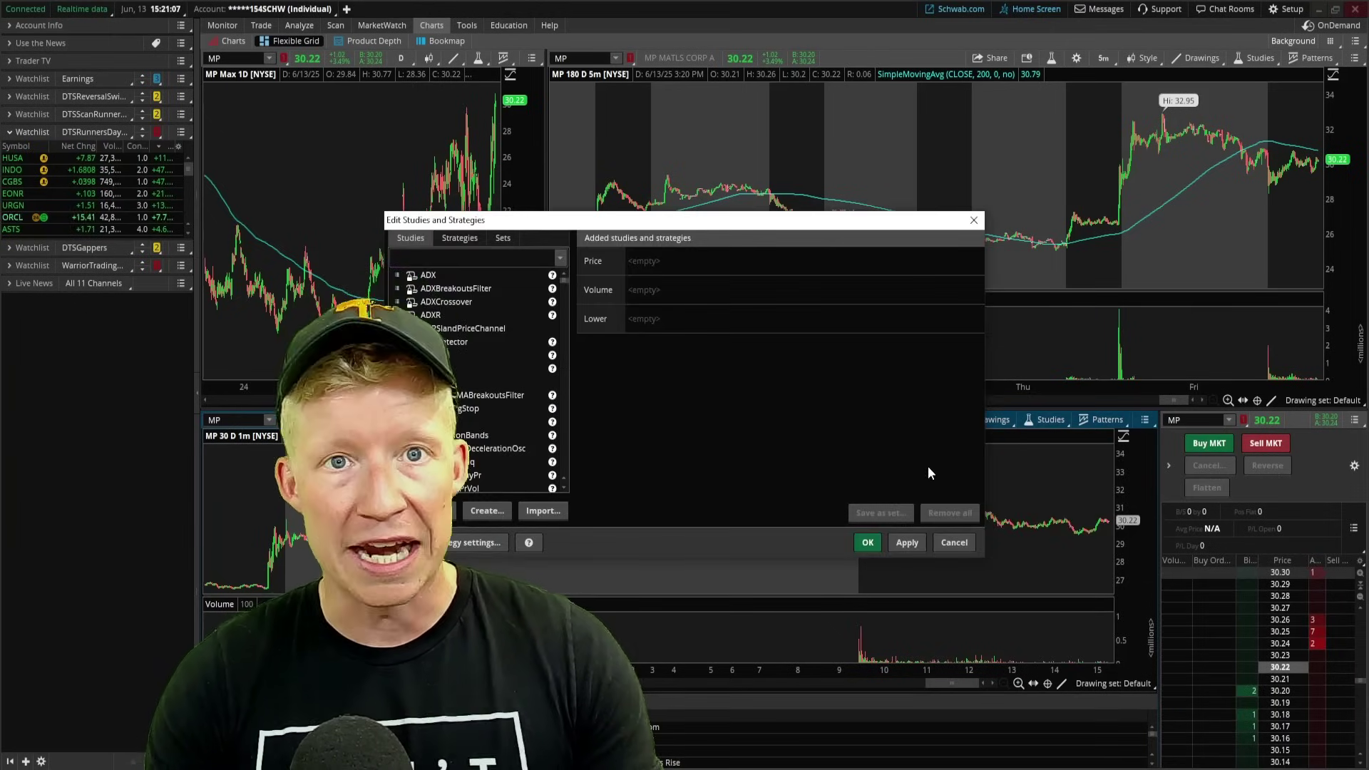
{"action": "left_click", "coordinate": [472, 237]}
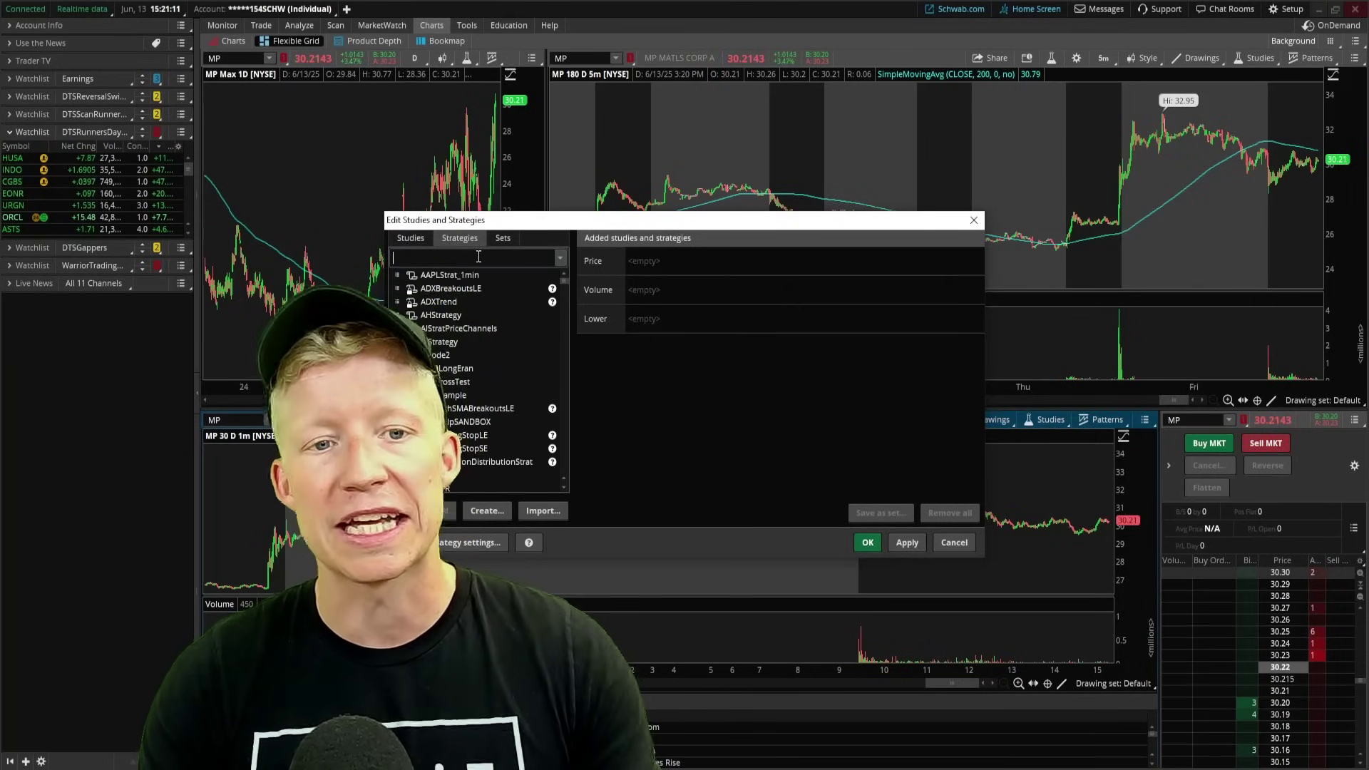
{"action": "left_click", "coordinate": [478, 257]}
{"action": "type", "text": "dts"}
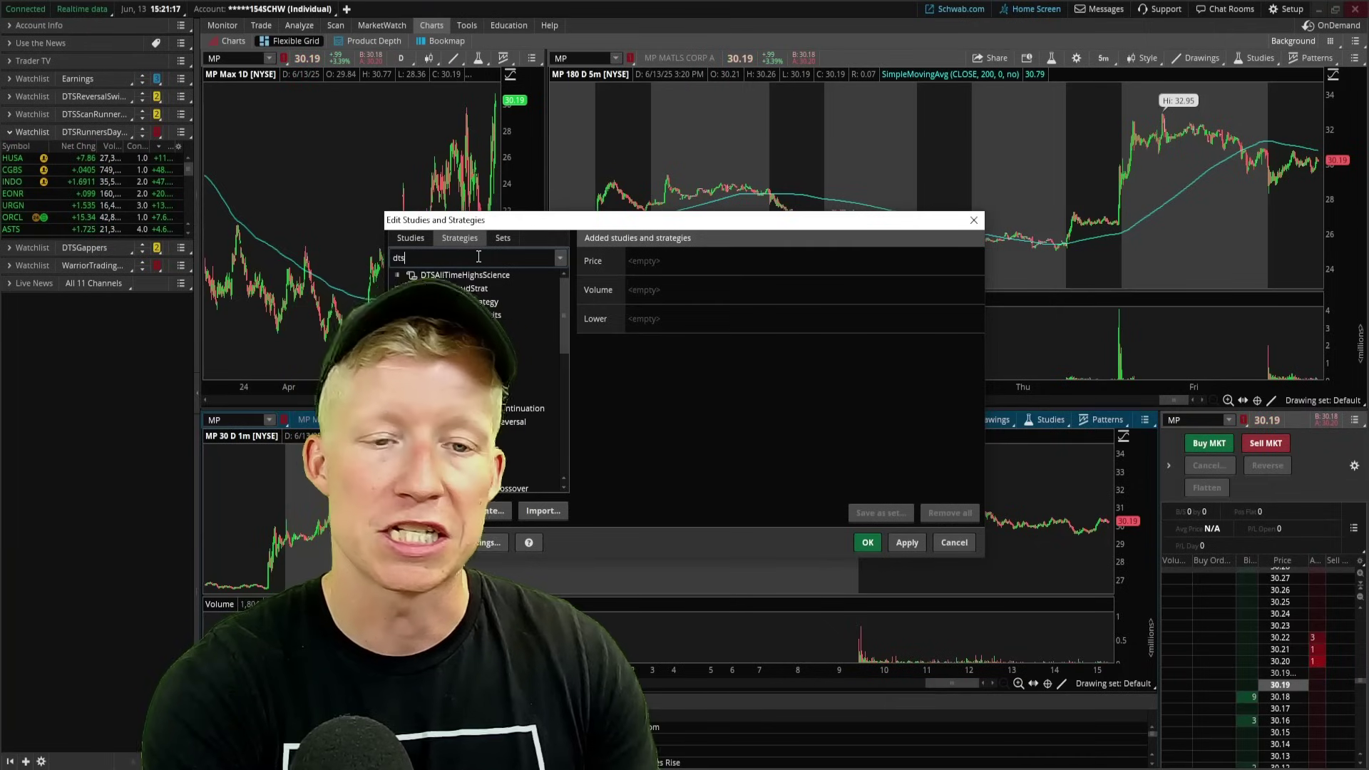
{"action": "type", "text": "runn"}
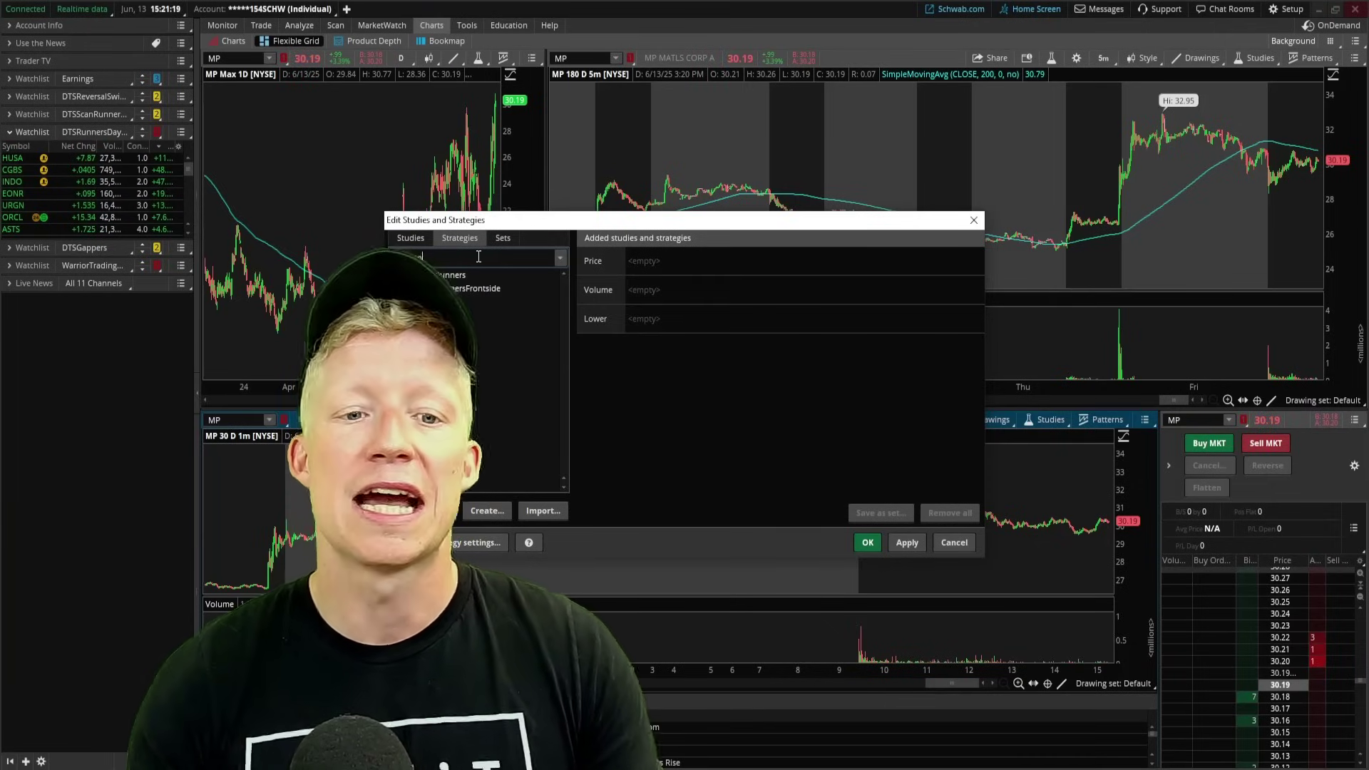
{"action": "double_click", "coordinate": [471, 276]}
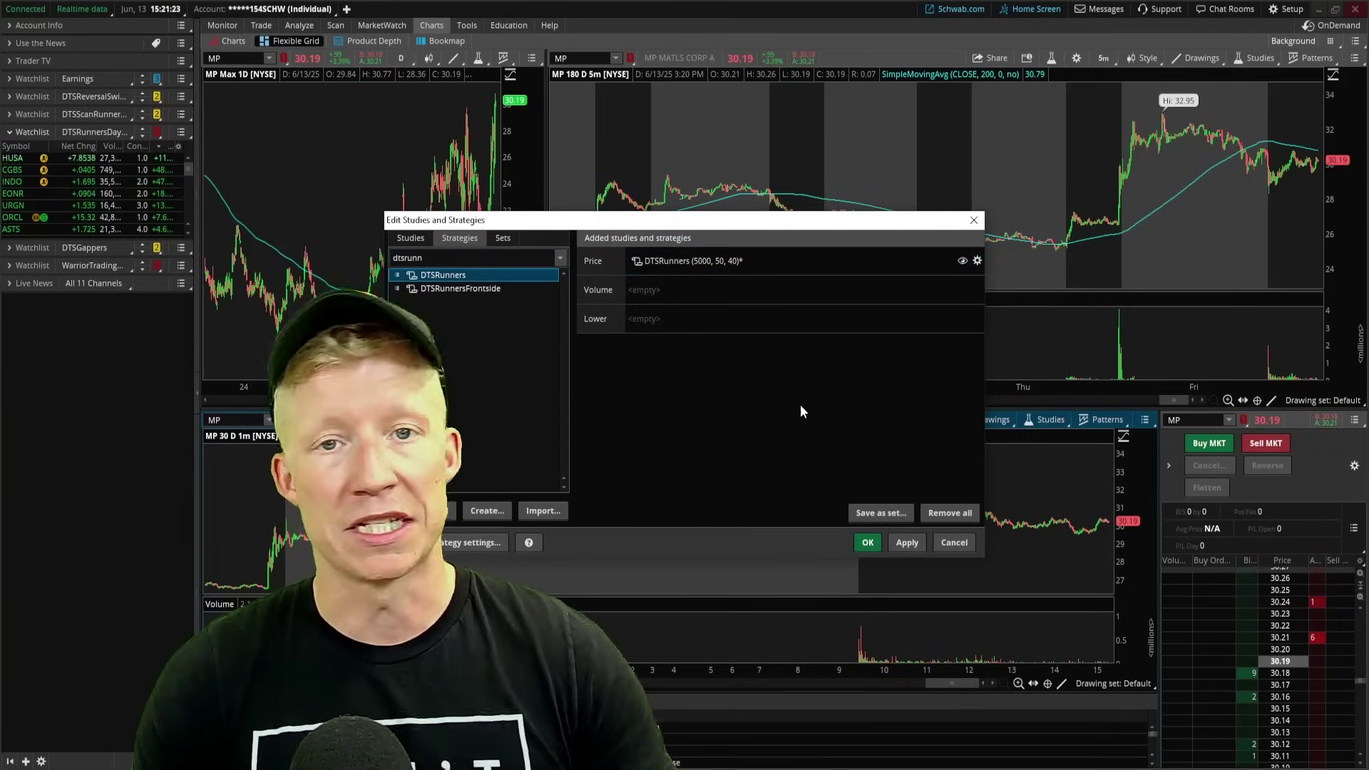
{"action": "left_click", "coordinate": [865, 543]}
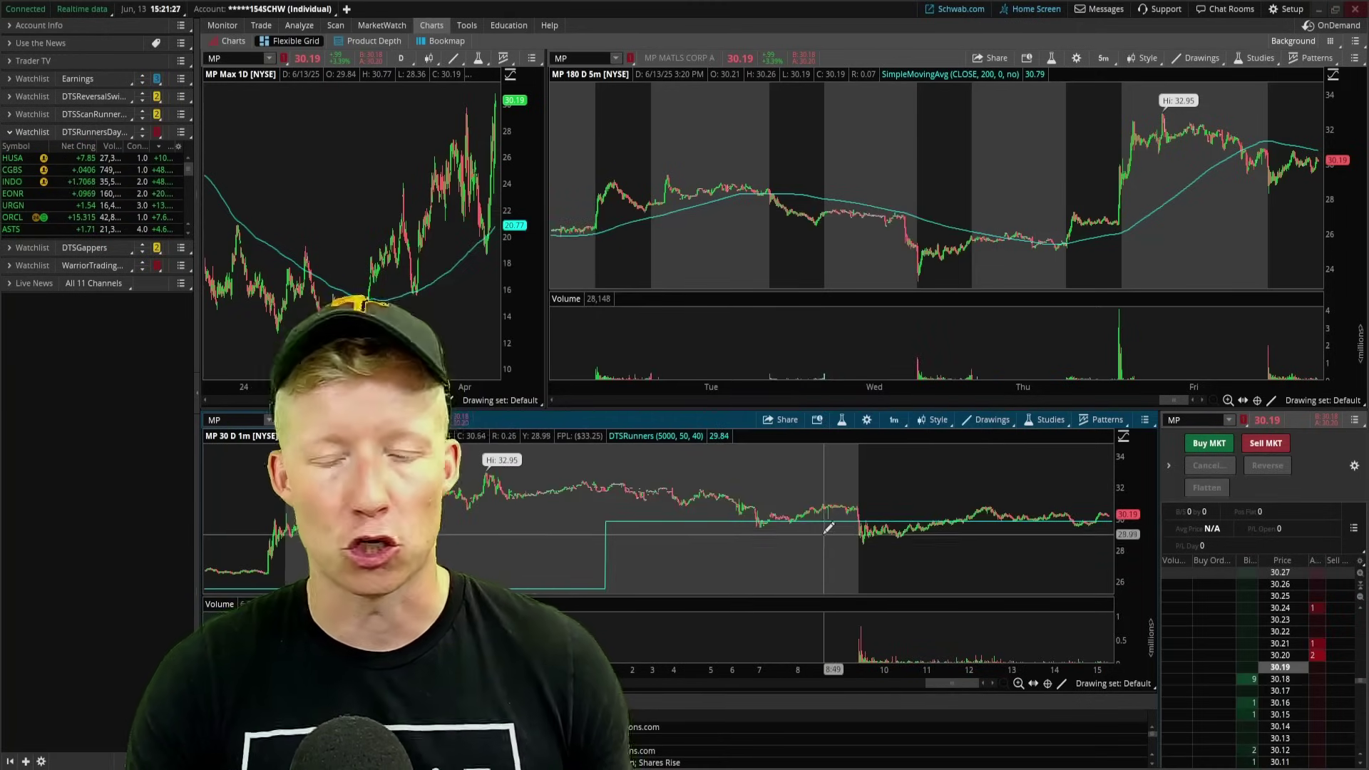
{"action": "left_click_drag", "start_coordinate": [823, 529], "coordinate": [1111, 531]}
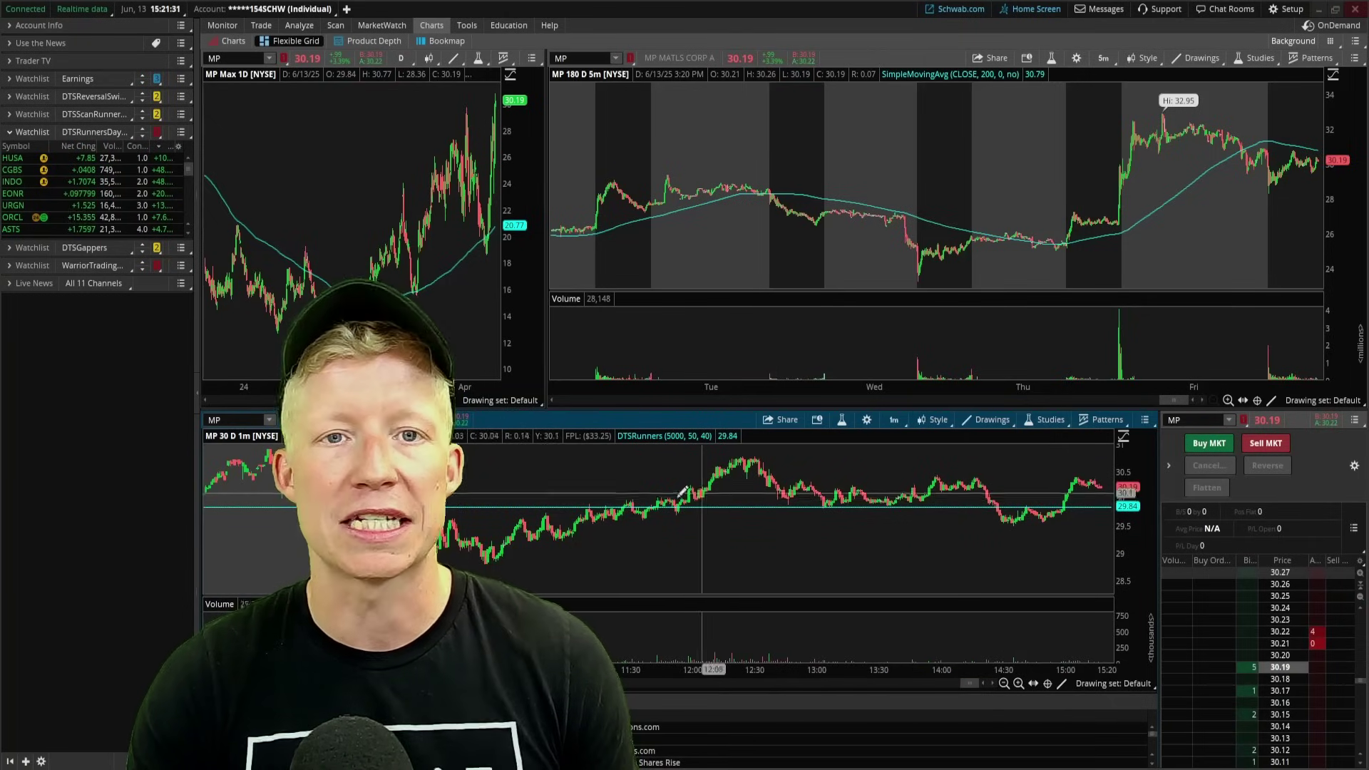
{"action": "left_click_drag", "start_coordinate": [1048, 208], "coordinate": [1318, 208]}
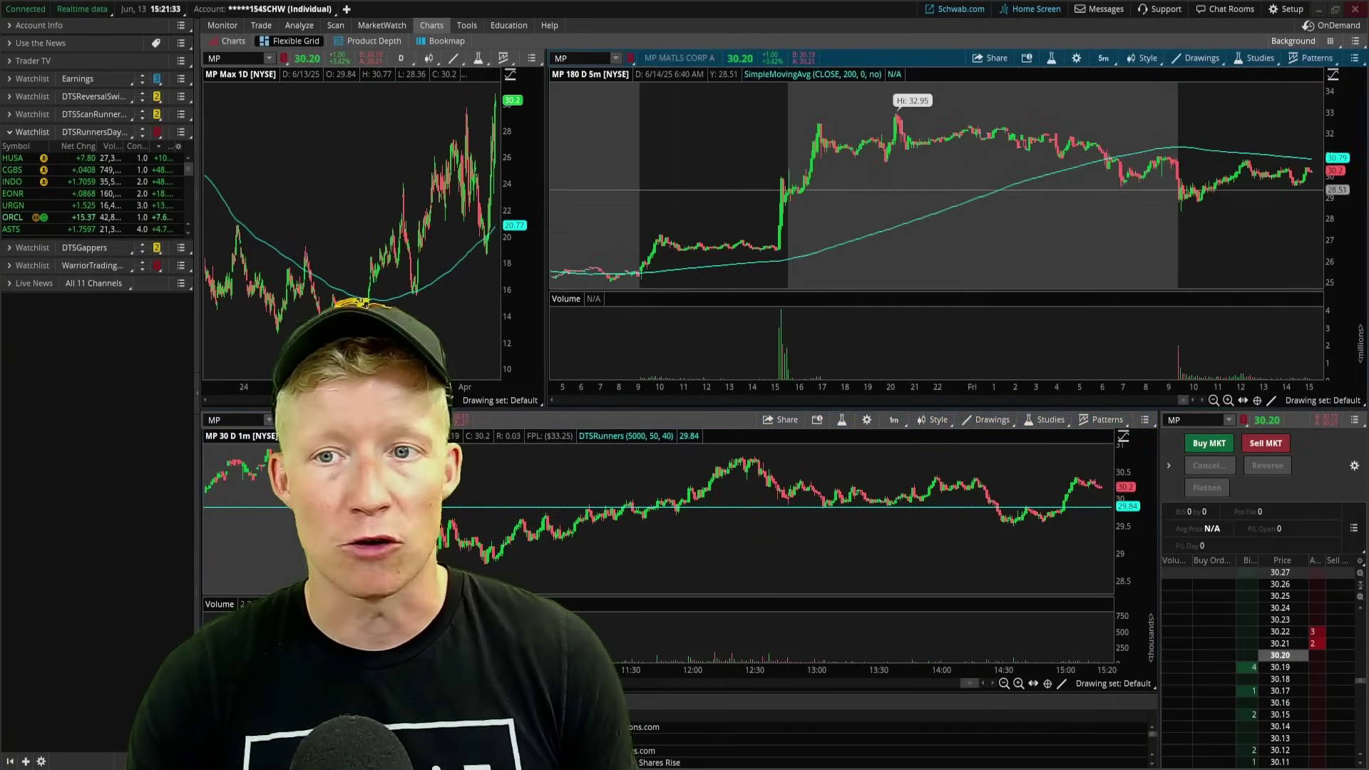
{"action": "left_click_drag", "start_coordinate": [391, 172], "coordinate": [499, 178]}
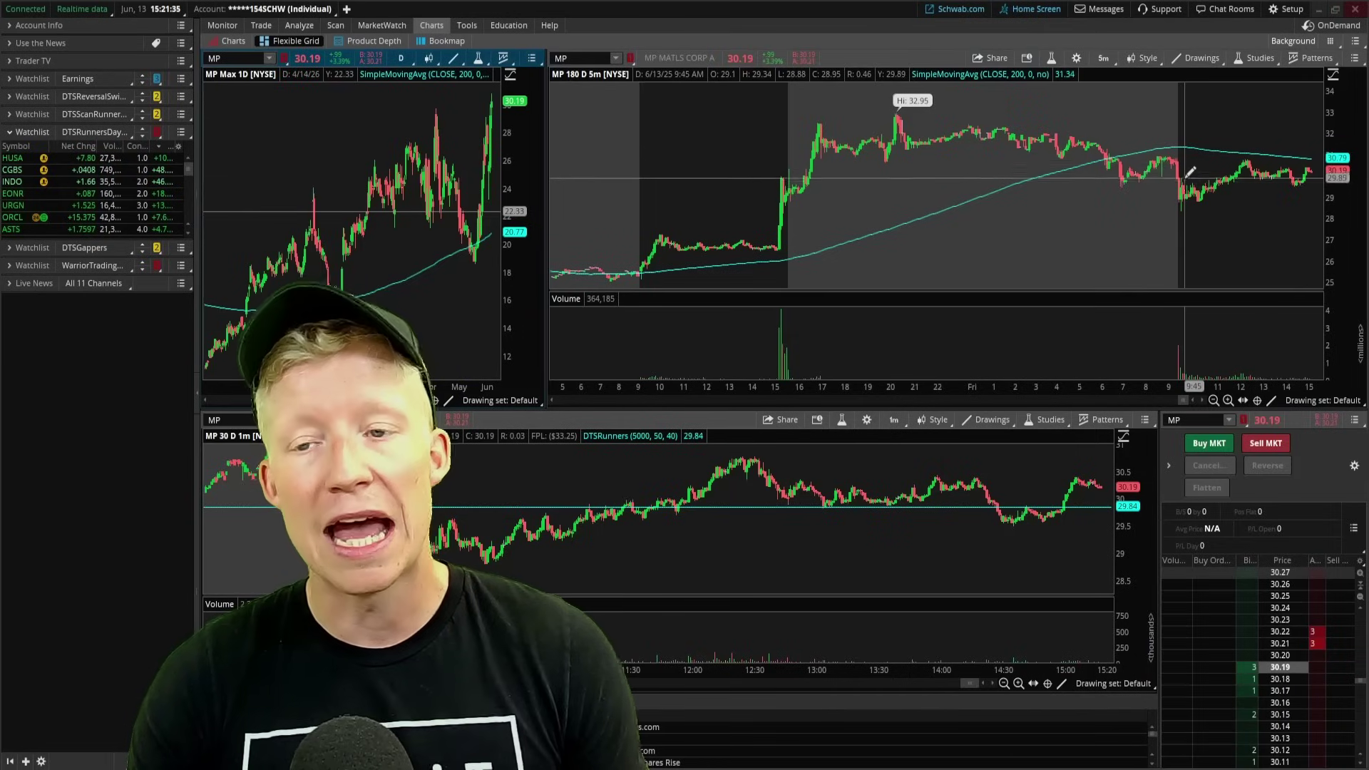
{"action": "left_click_drag", "start_coordinate": [1018, 188], "coordinate": [1319, 192]}
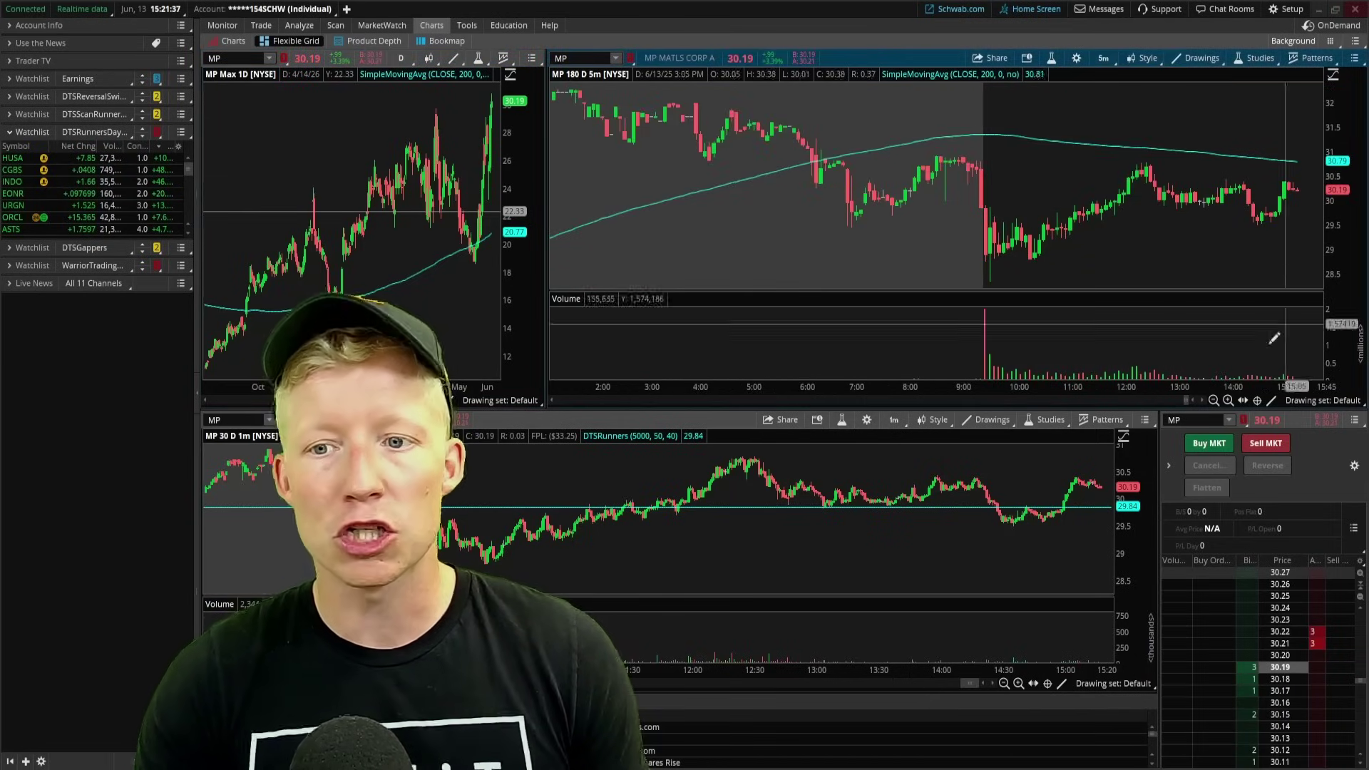
Load ORCL from the watchlist, and add a BackTest study to the 1-minute chart beside the DTSRunners strategy
{"action": "left_click", "coordinate": [15, 218]}
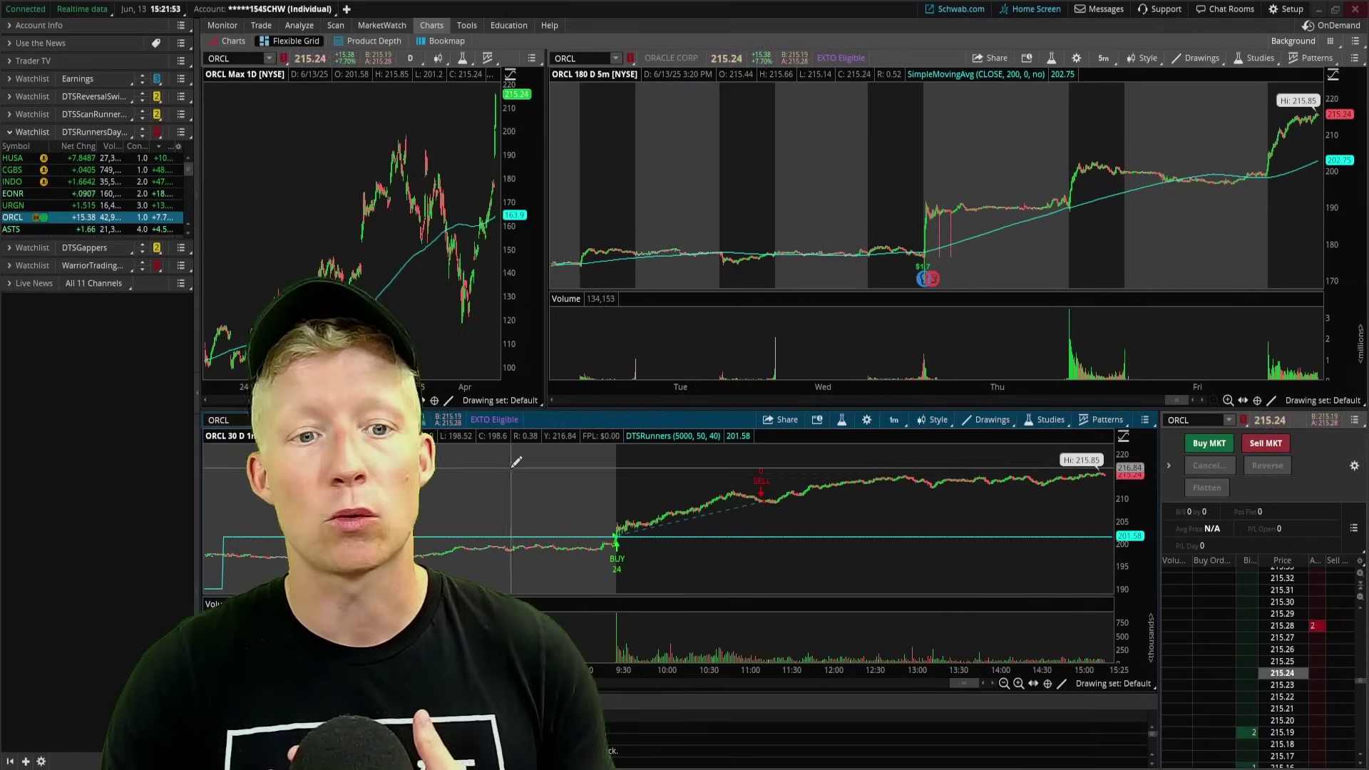
{"action": "left_click", "coordinate": [1036, 425]}
{"action": "left_click", "coordinate": [1003, 482]}
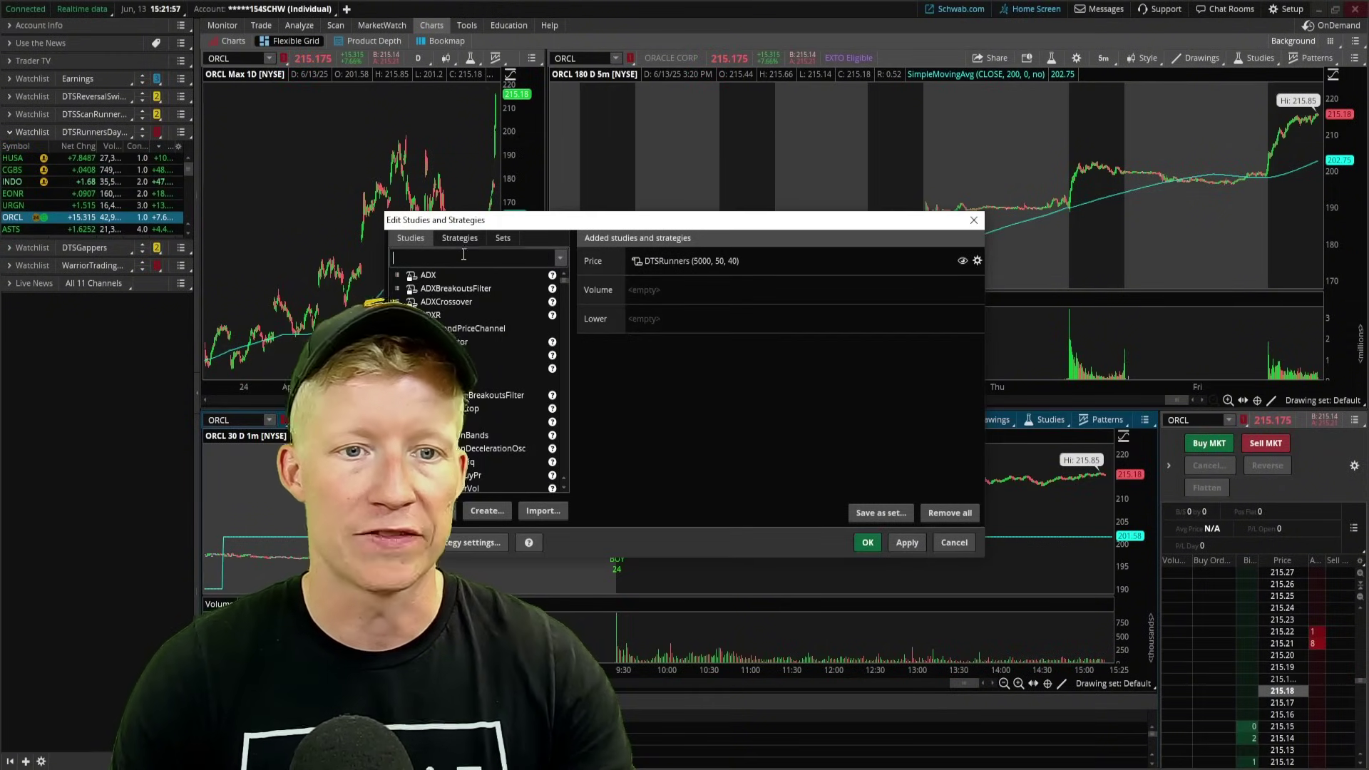
{"action": "type", "text": "backte"}
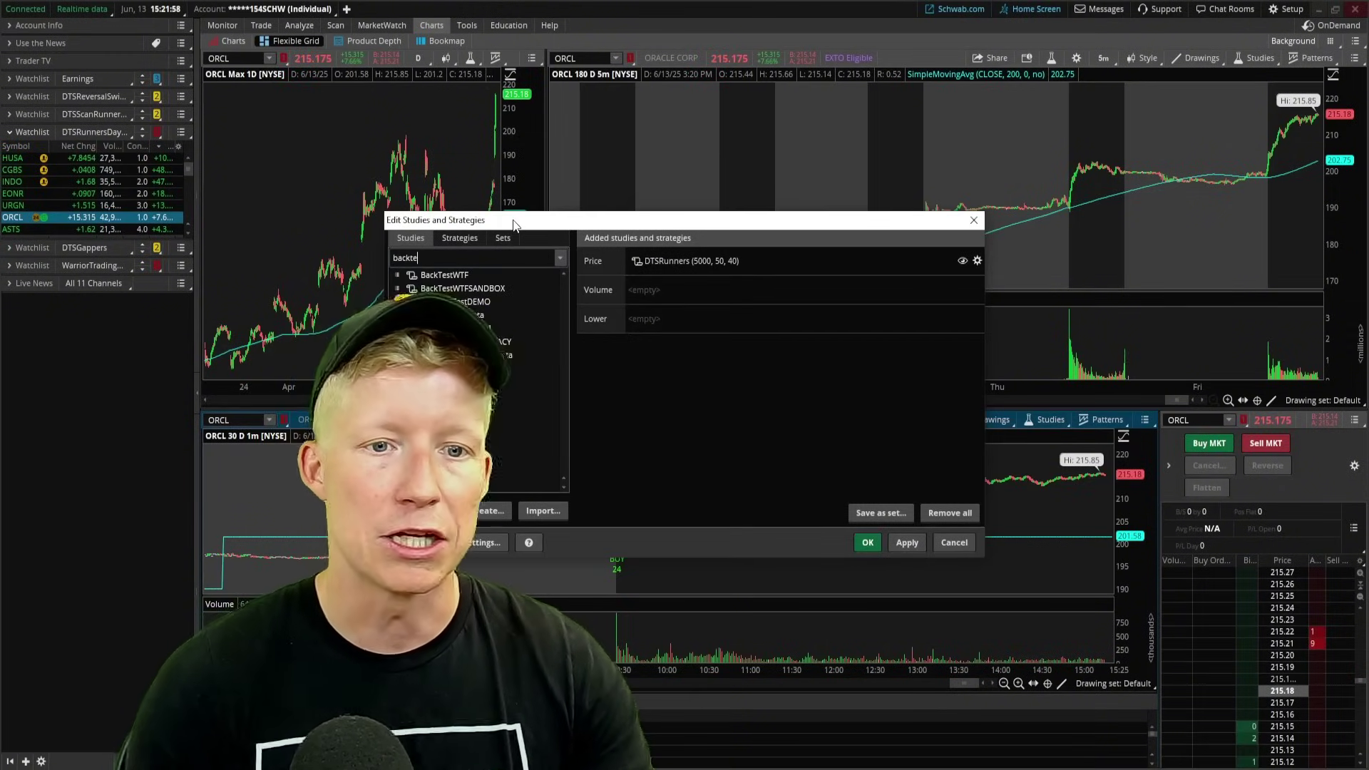
{"action": "double_click", "coordinate": [485, 316]}
{"action": "left_click", "coordinate": [870, 542]}
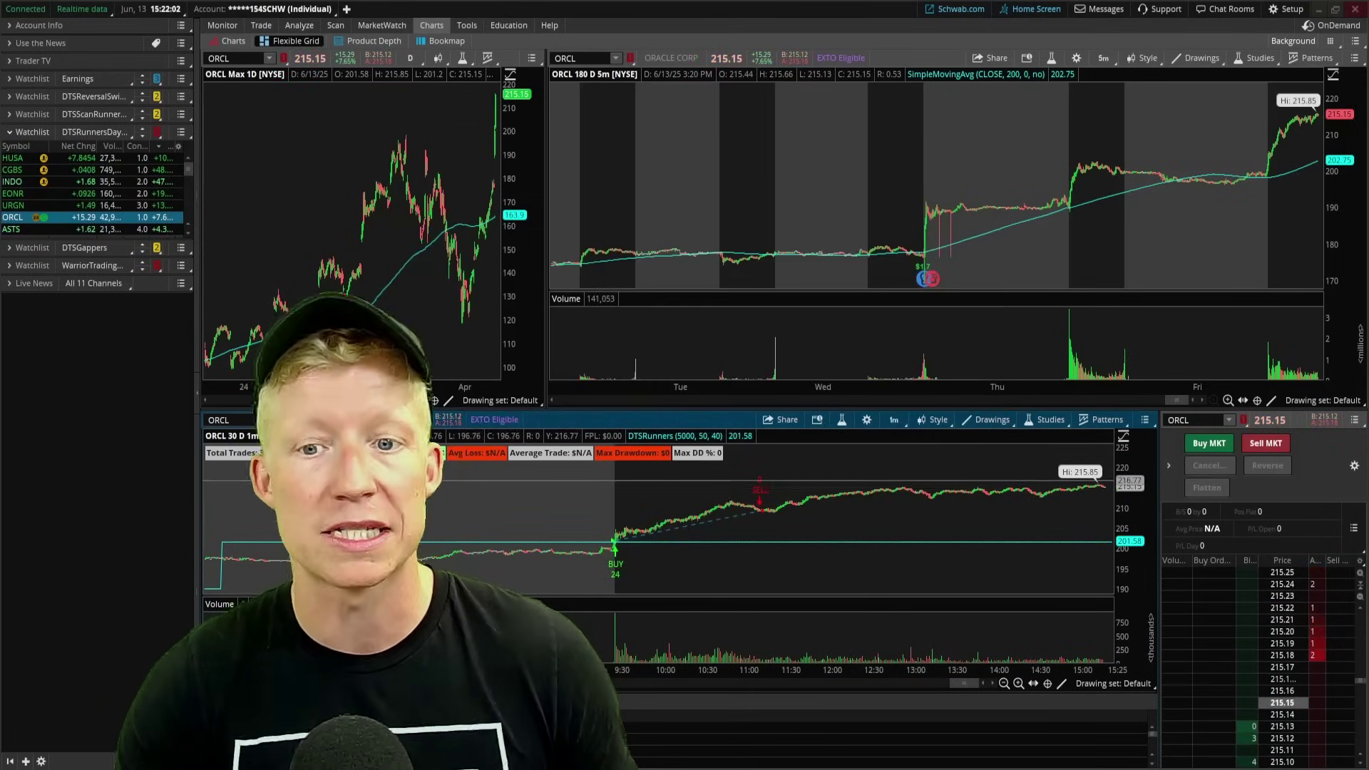
{"action": "left_click", "coordinate": [894, 421]}
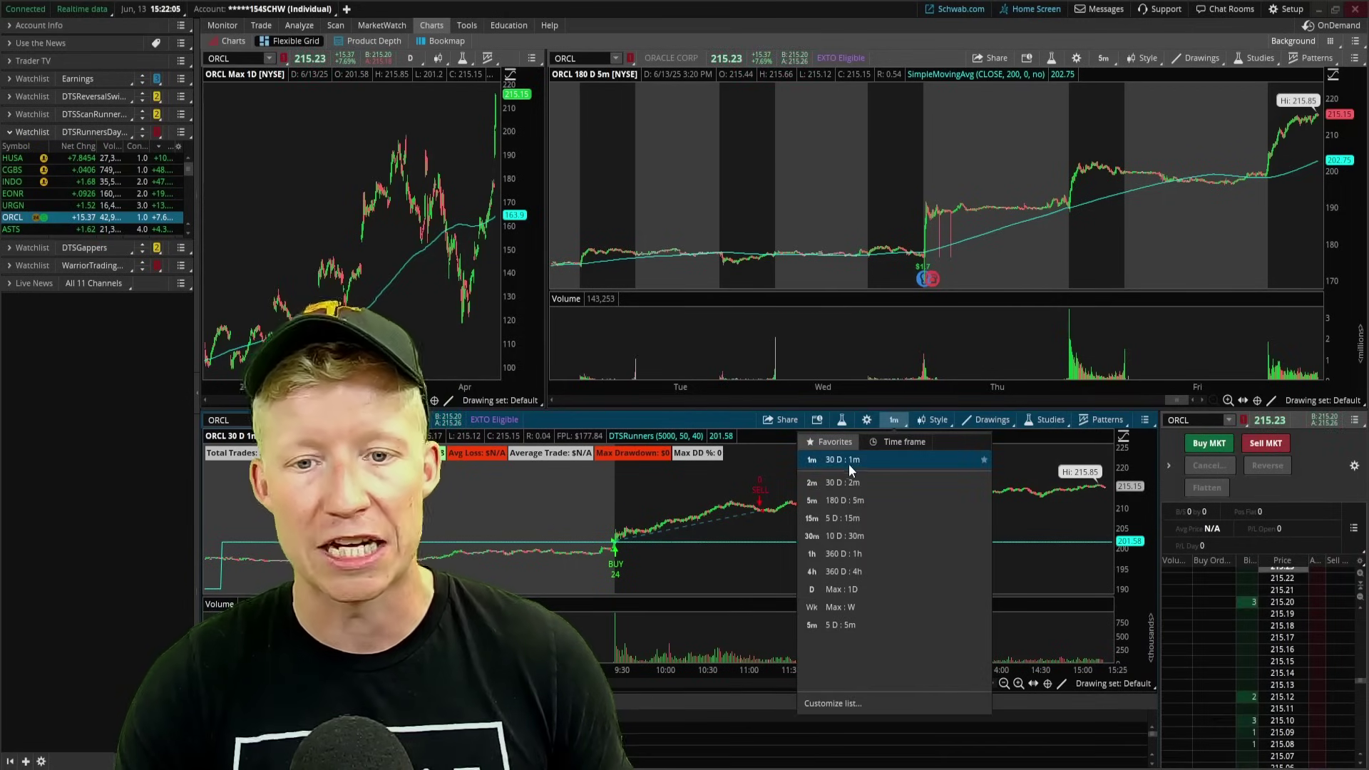
{"action": "left_click", "coordinate": [897, 419]}
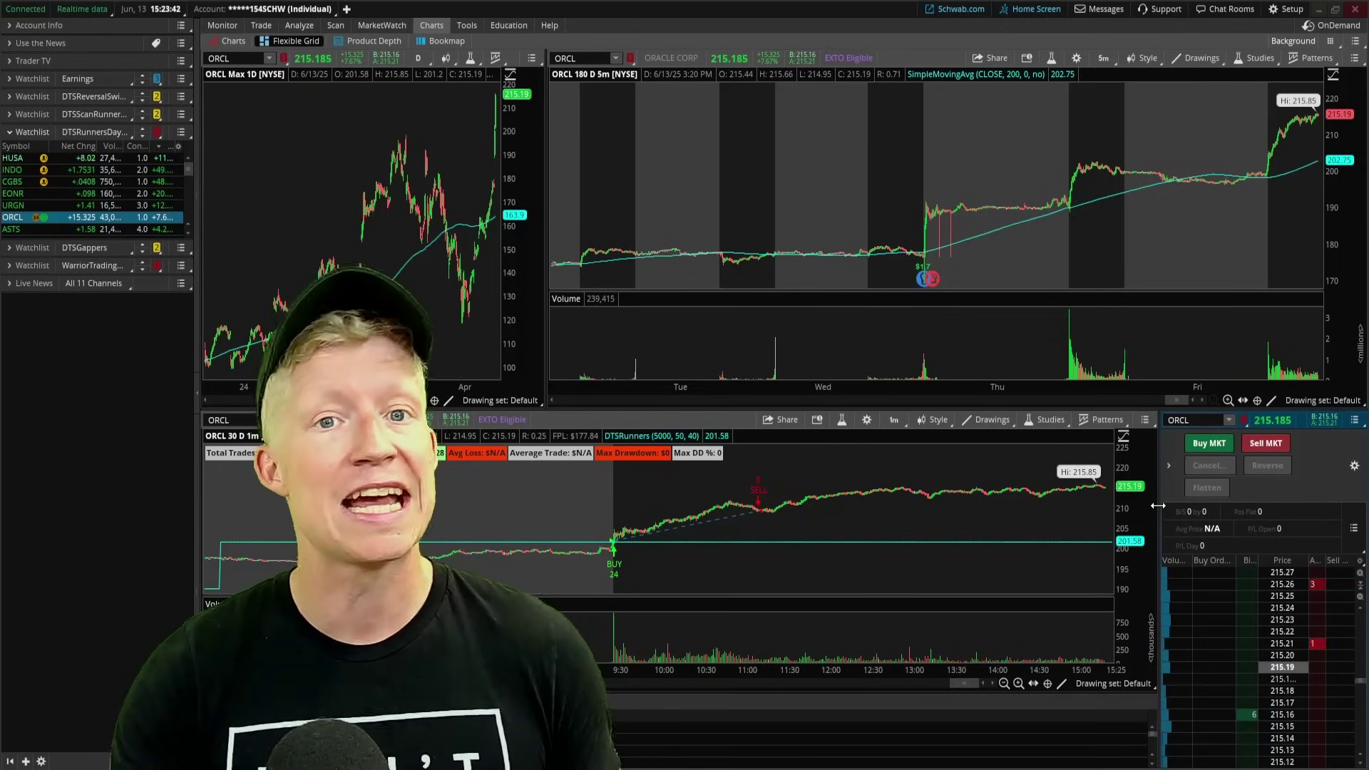
Expand Active Trader's order entry controls and open the customization of its buttons
{"action": "left_click", "coordinate": [1169, 468]}
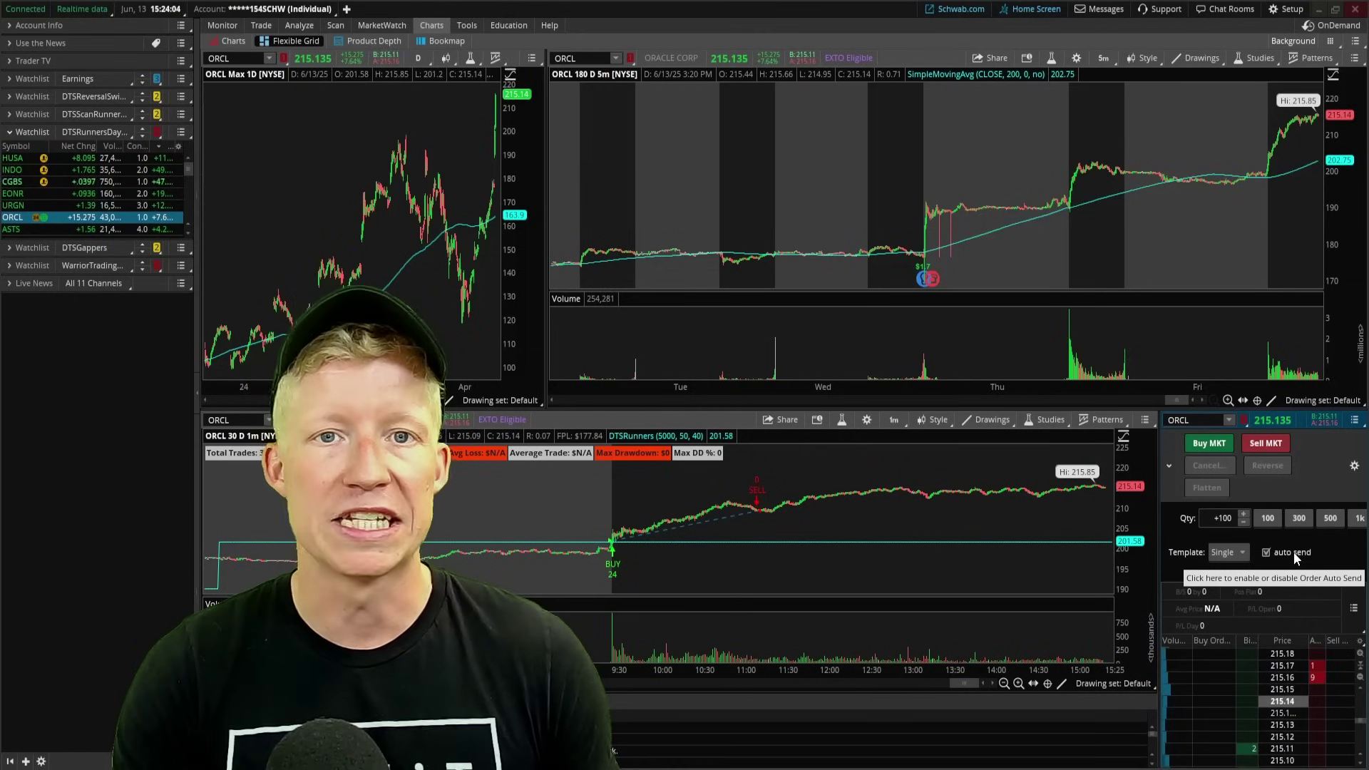
{"action": "left_click", "coordinate": [1354, 467]}
{"action": "left_click_drag", "start_coordinate": [1157, 97], "coordinate": [955, 255]}
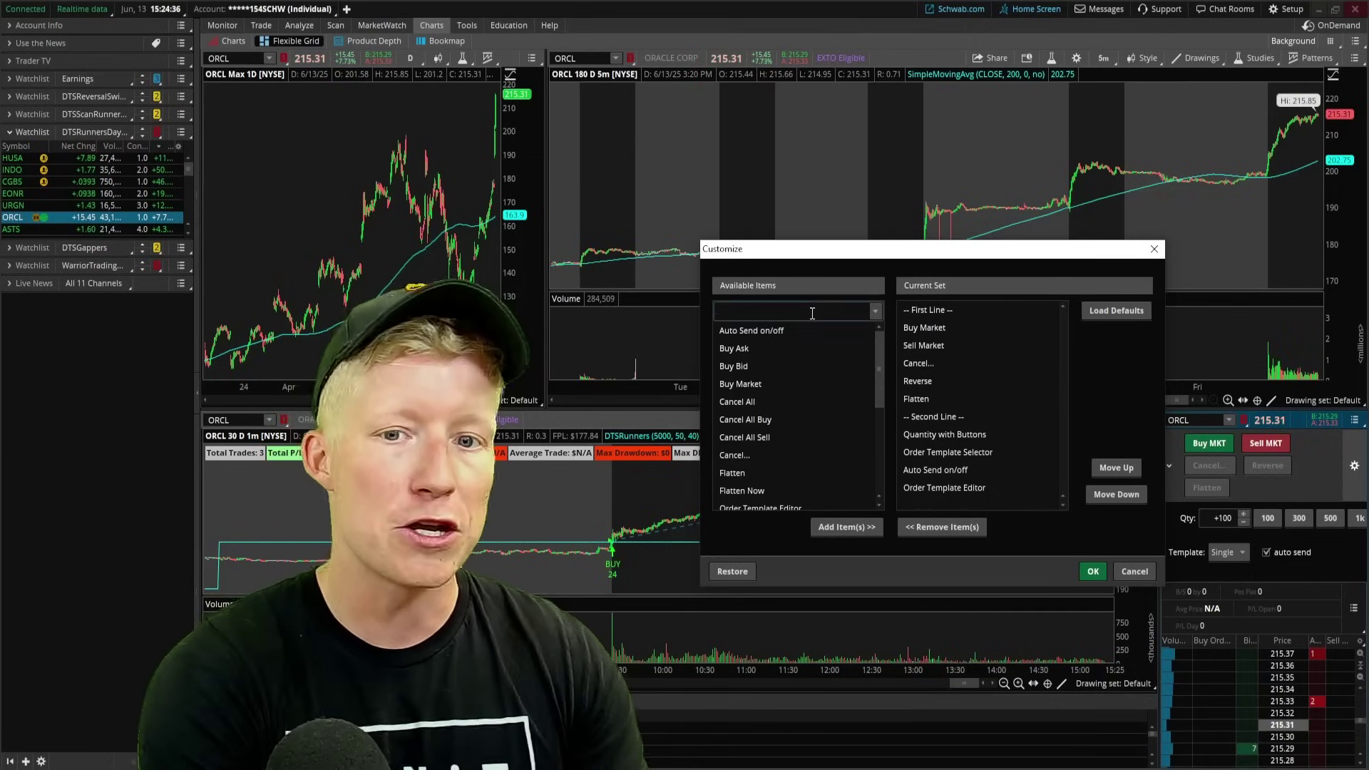
Look up the buy and sell buttons, try Sell Bid below Sell Market in the current set, and remove it
{"action": "type", "text": "buy"}
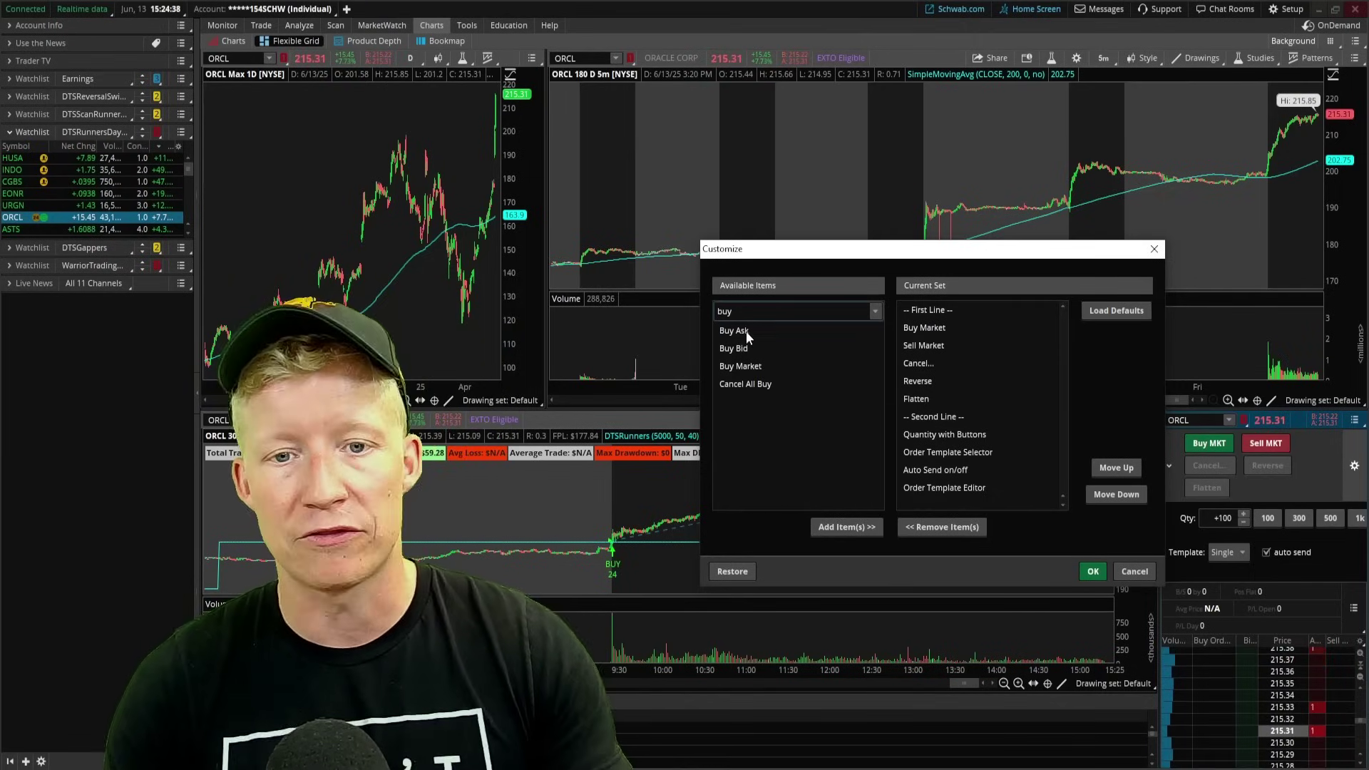
{"action": "key", "text": "BackSpace"}
{"action": "key", "text": "BackSpace"}
{"action": "key", "text": "BackSpace"}
{"action": "type", "text": "sell"}
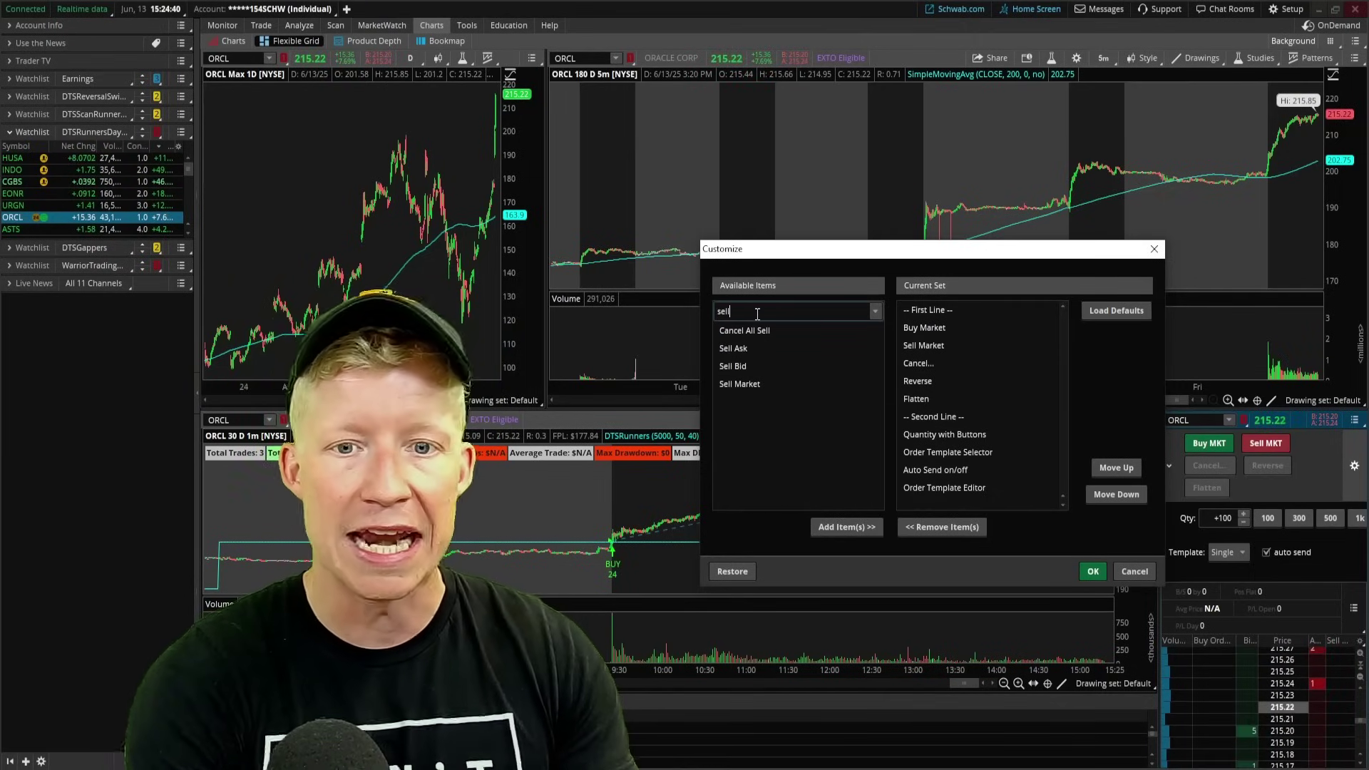
{"action": "double_click", "coordinate": [739, 367]}
{"action": "left_click", "coordinate": [926, 490]}
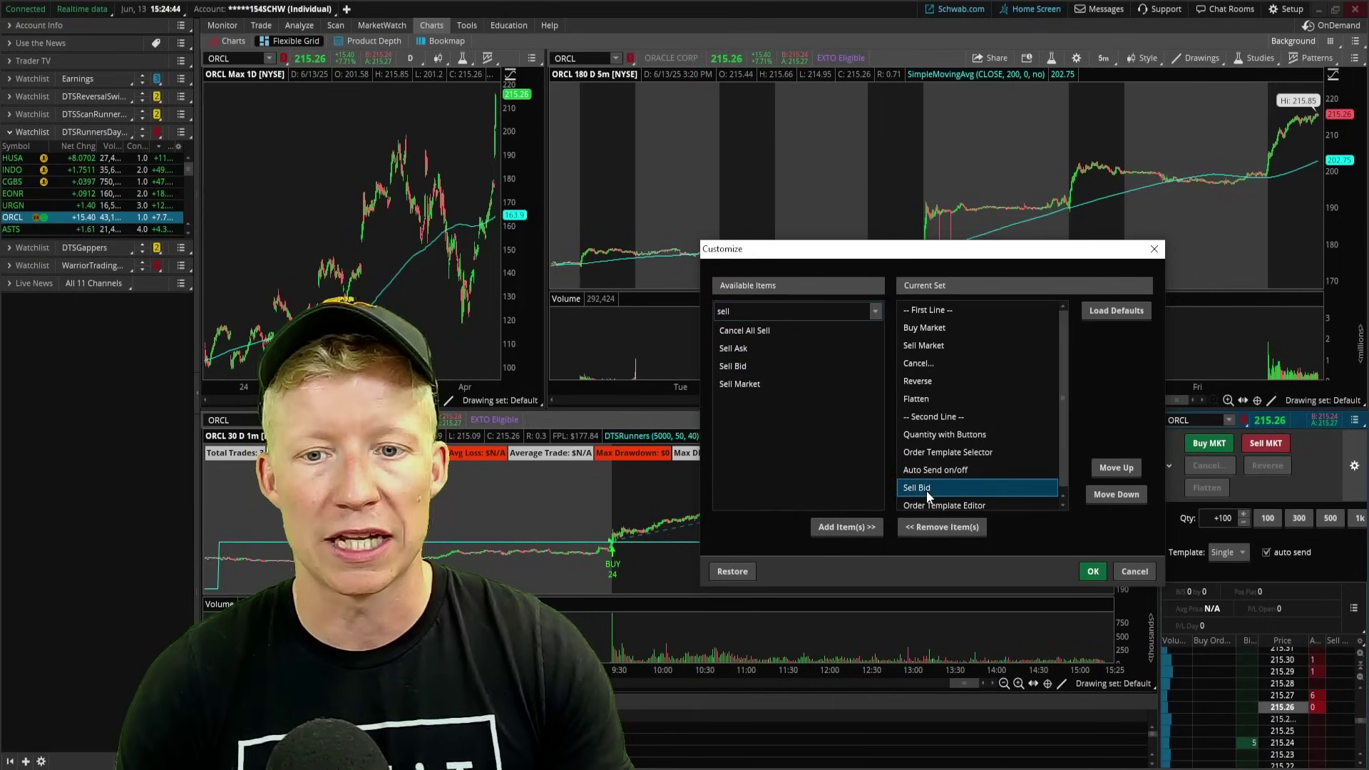
{"action": "left_click_drag", "start_coordinate": [926, 363], "coordinate": [926, 364]}
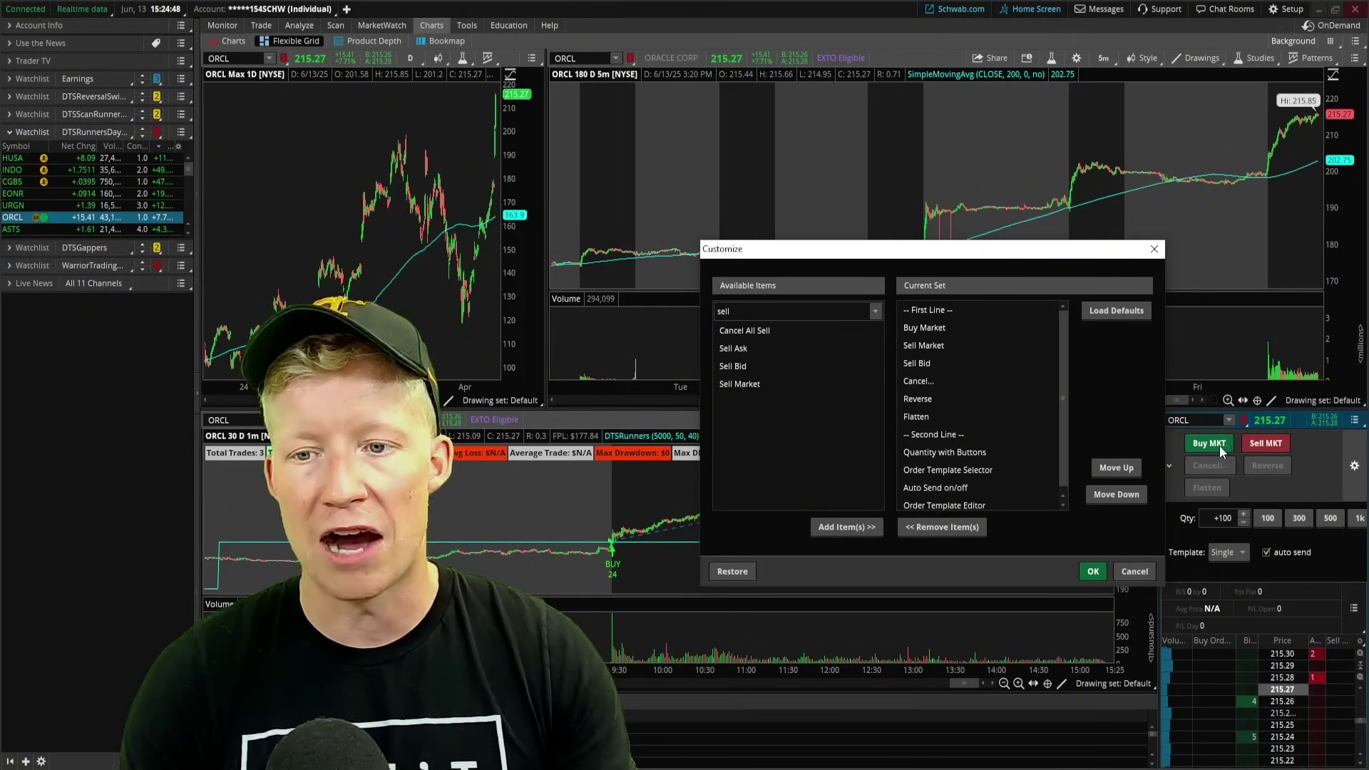
{"action": "left_click", "coordinate": [923, 363]}
{"action": "key", "text": "Delete"}
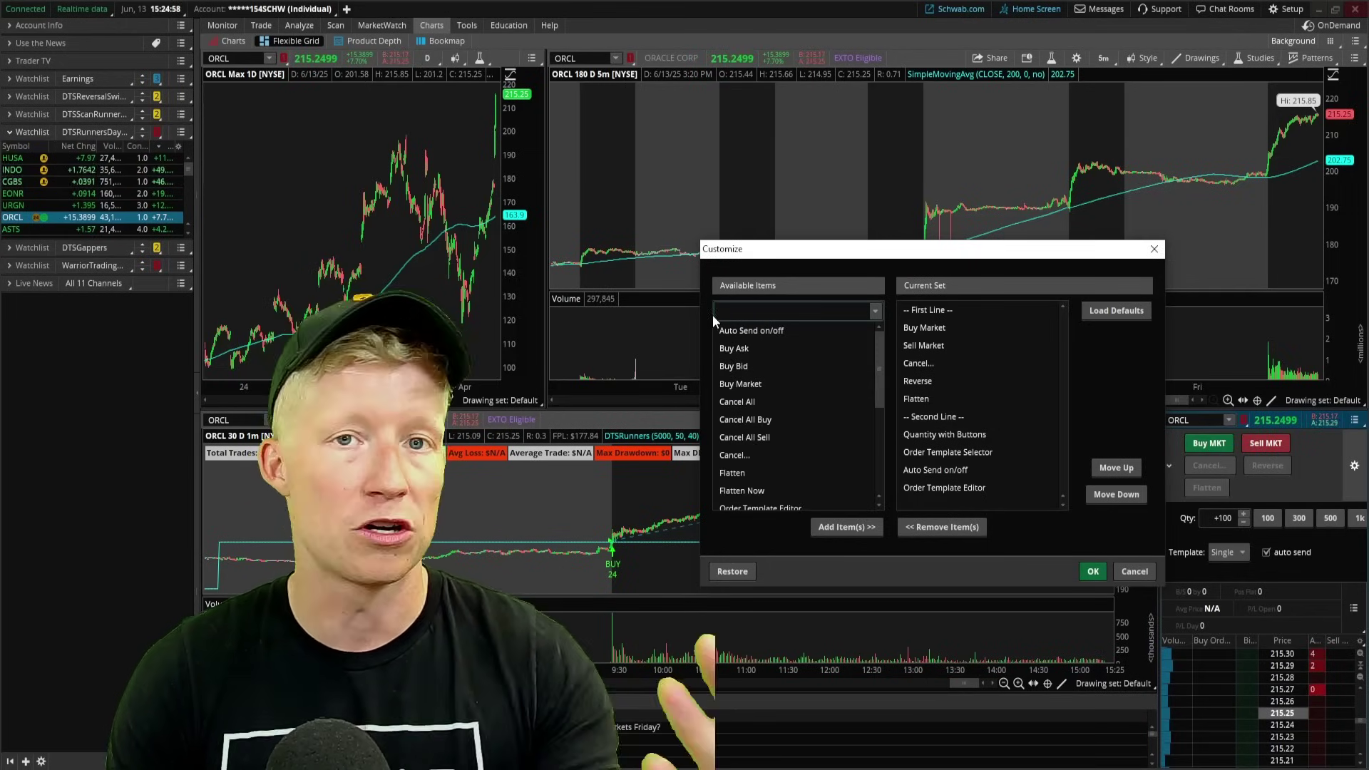
Remove the Reverse and Cancel... buttons from the first line of Active Trader's current set
{"action": "left_click", "coordinate": [922, 382]}
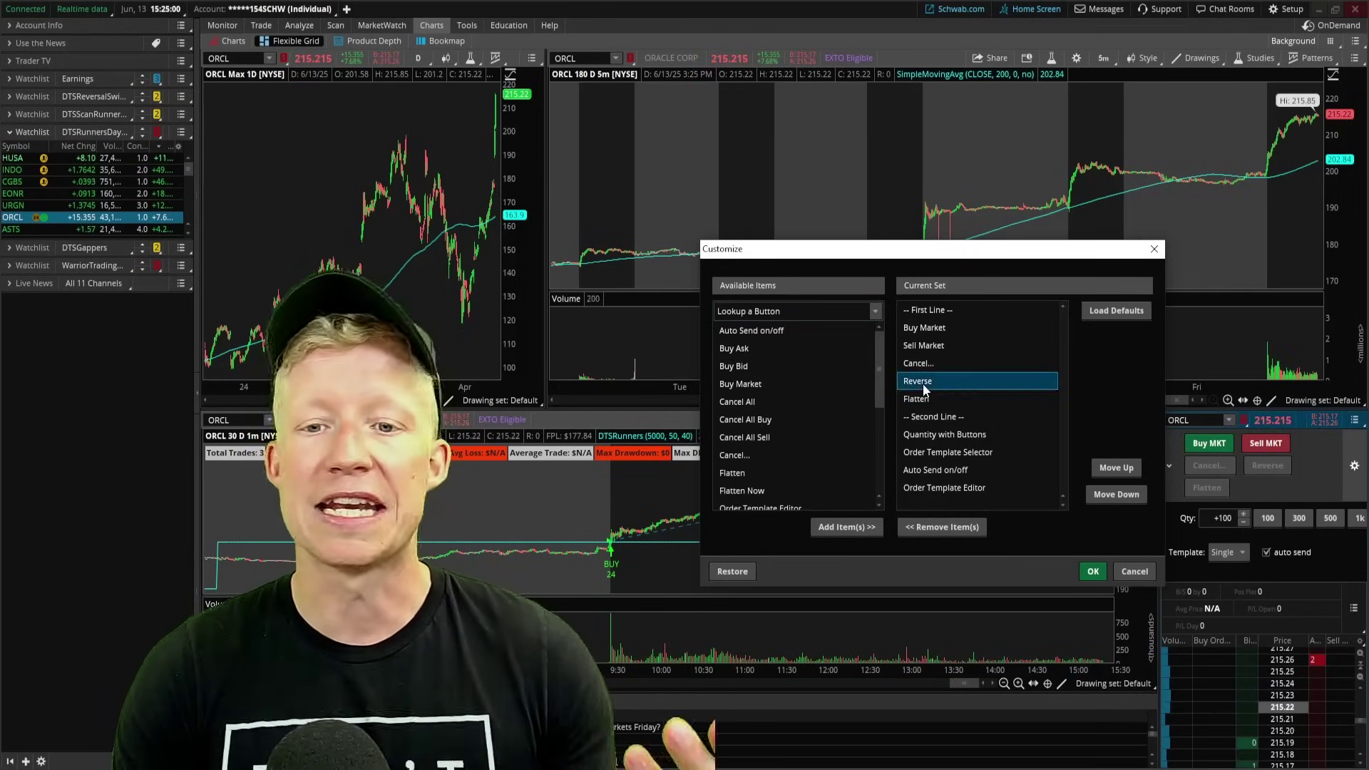
{"action": "key", "text": "Delete"}
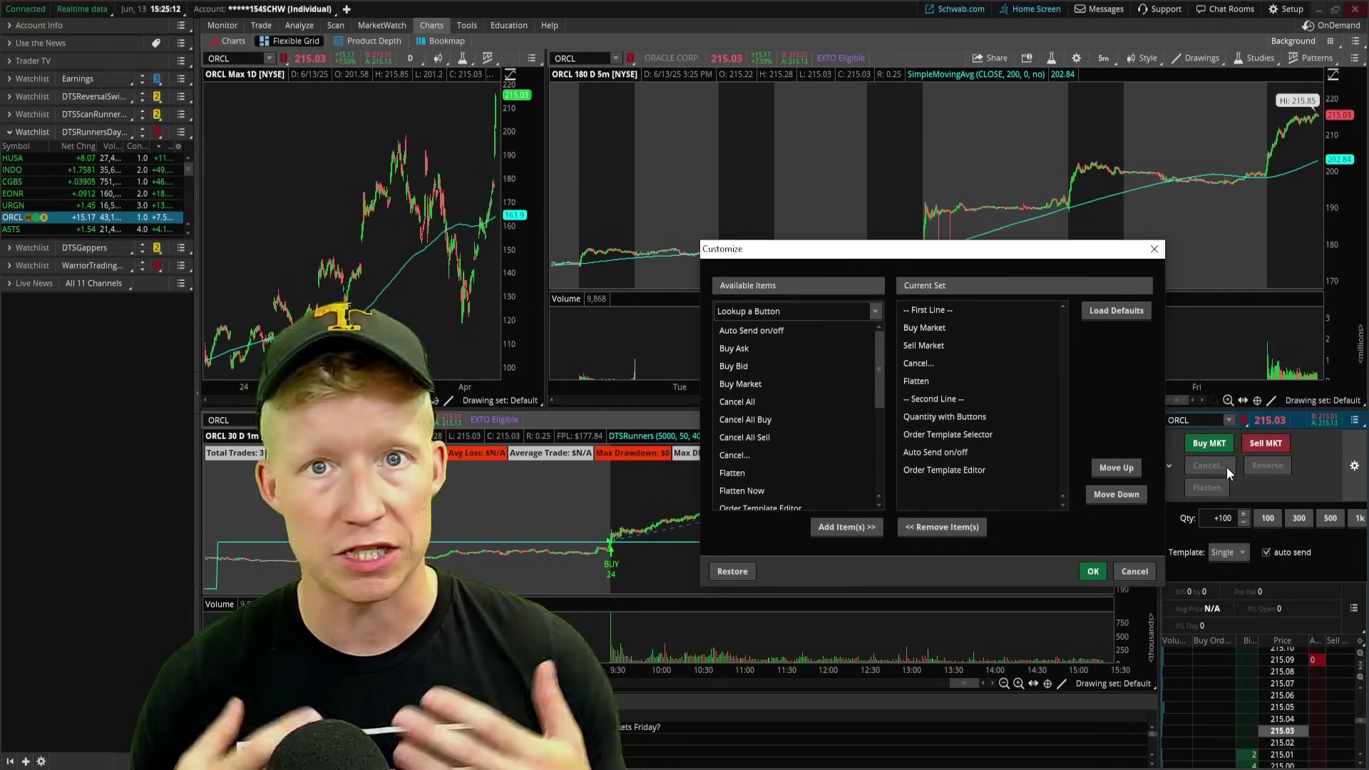
{"action": "double_click", "coordinate": [915, 364]}
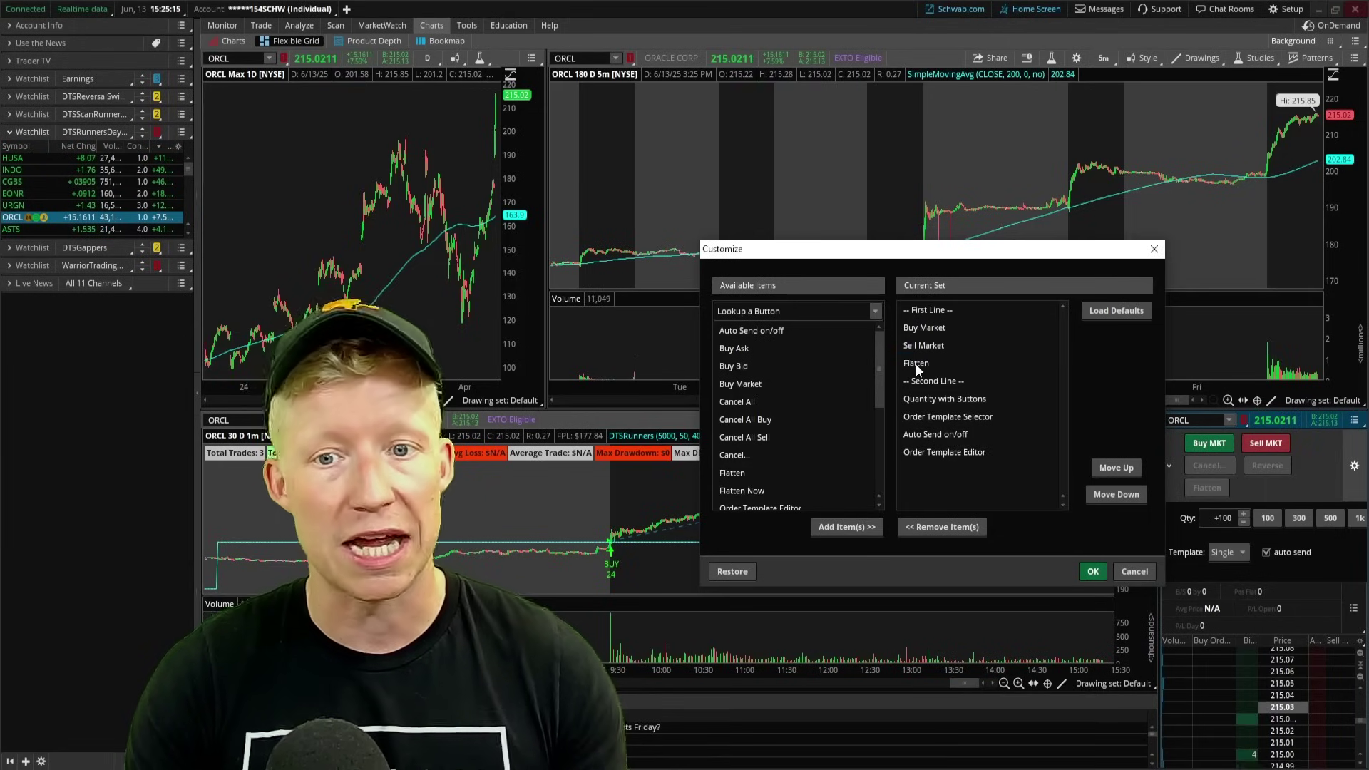
Add the Cancel All button between Sell Market and Flatten in the first line, and apply the Active Trader customization
{"action": "left_click", "coordinate": [807, 304]}
{"action": "type", "text": "cancel"}
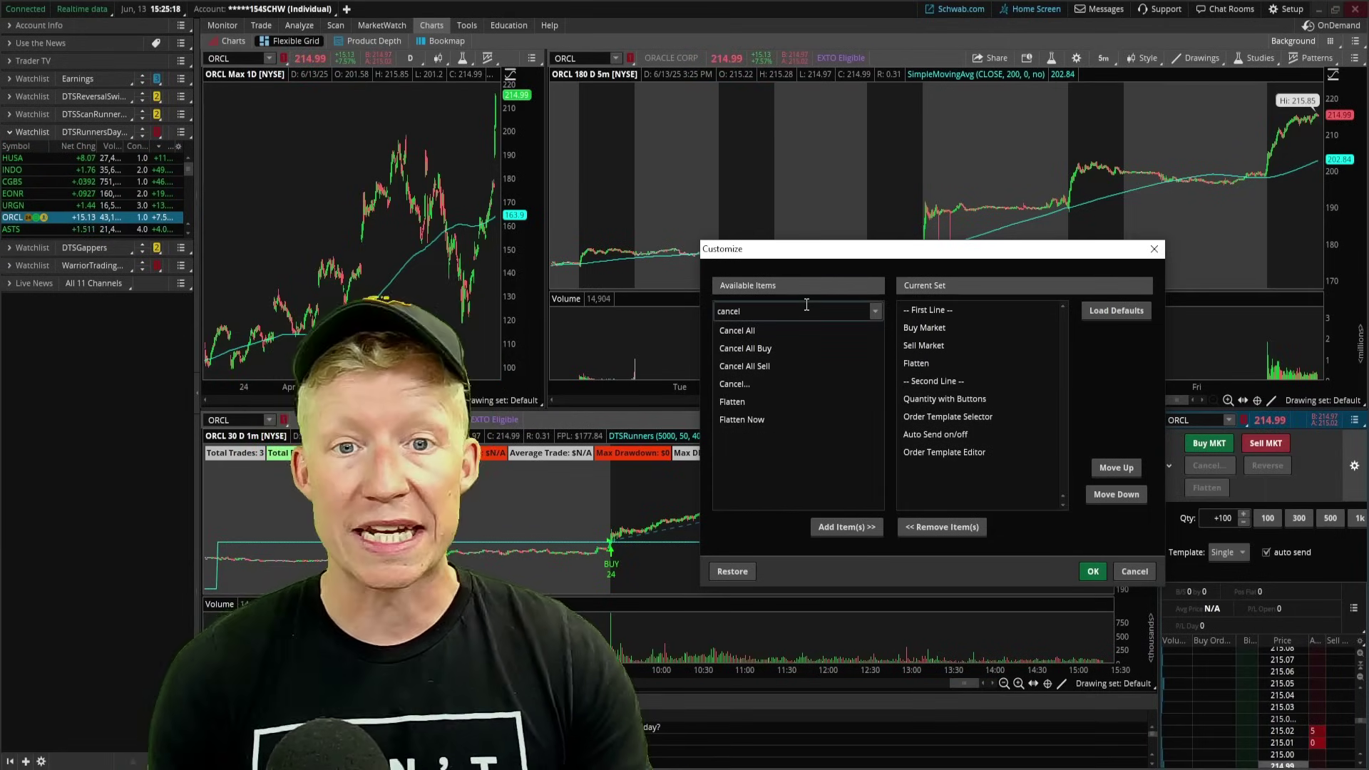
{"action": "left_click", "coordinate": [763, 331]}
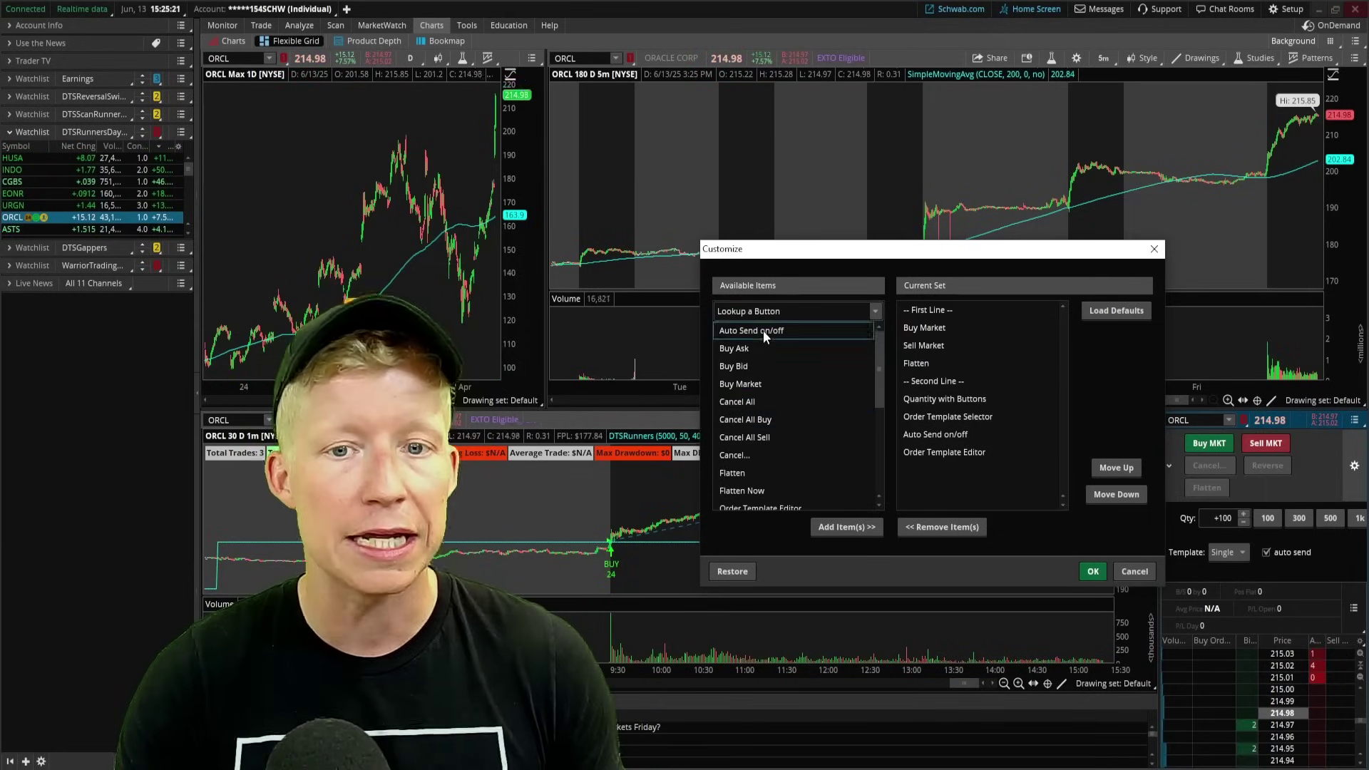
{"action": "double_click", "coordinate": [768, 404]}
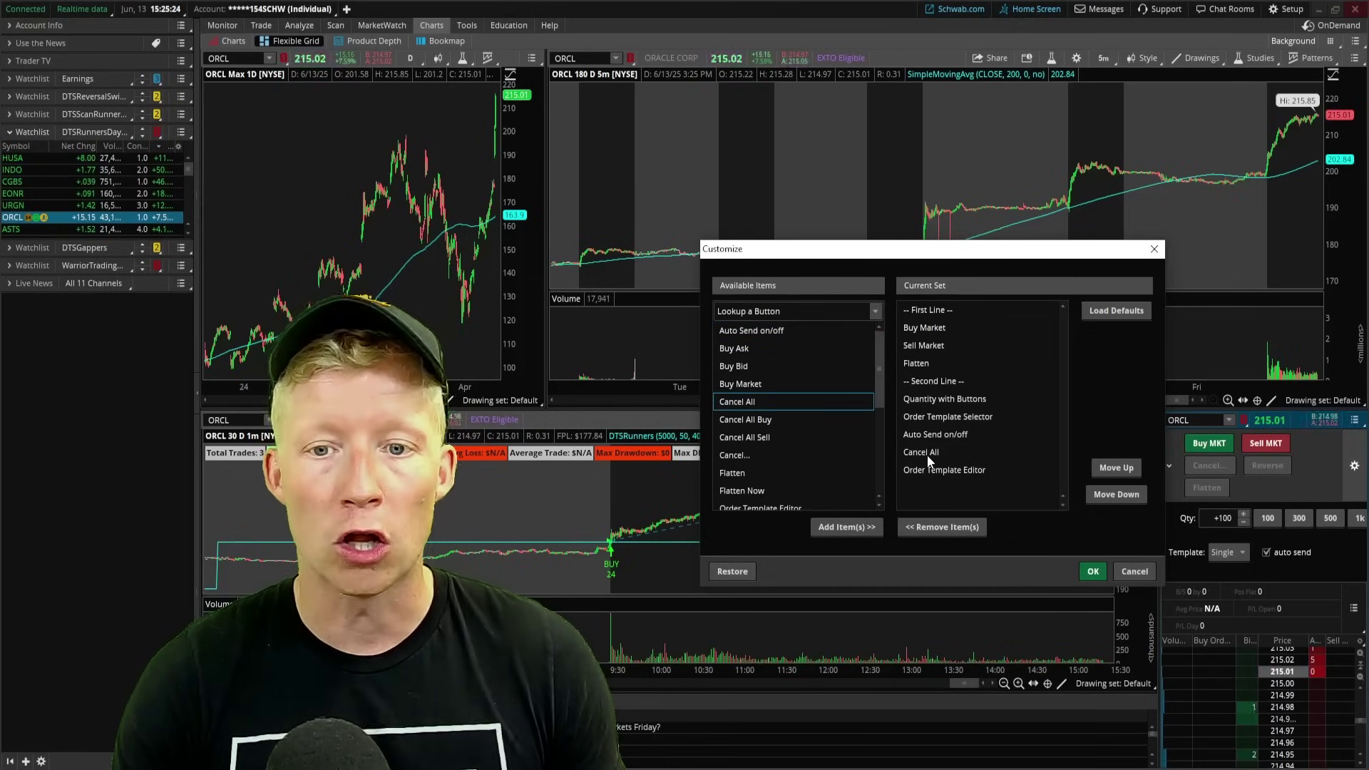
{"action": "left_click_drag", "start_coordinate": [927, 454], "coordinate": [939, 369]}
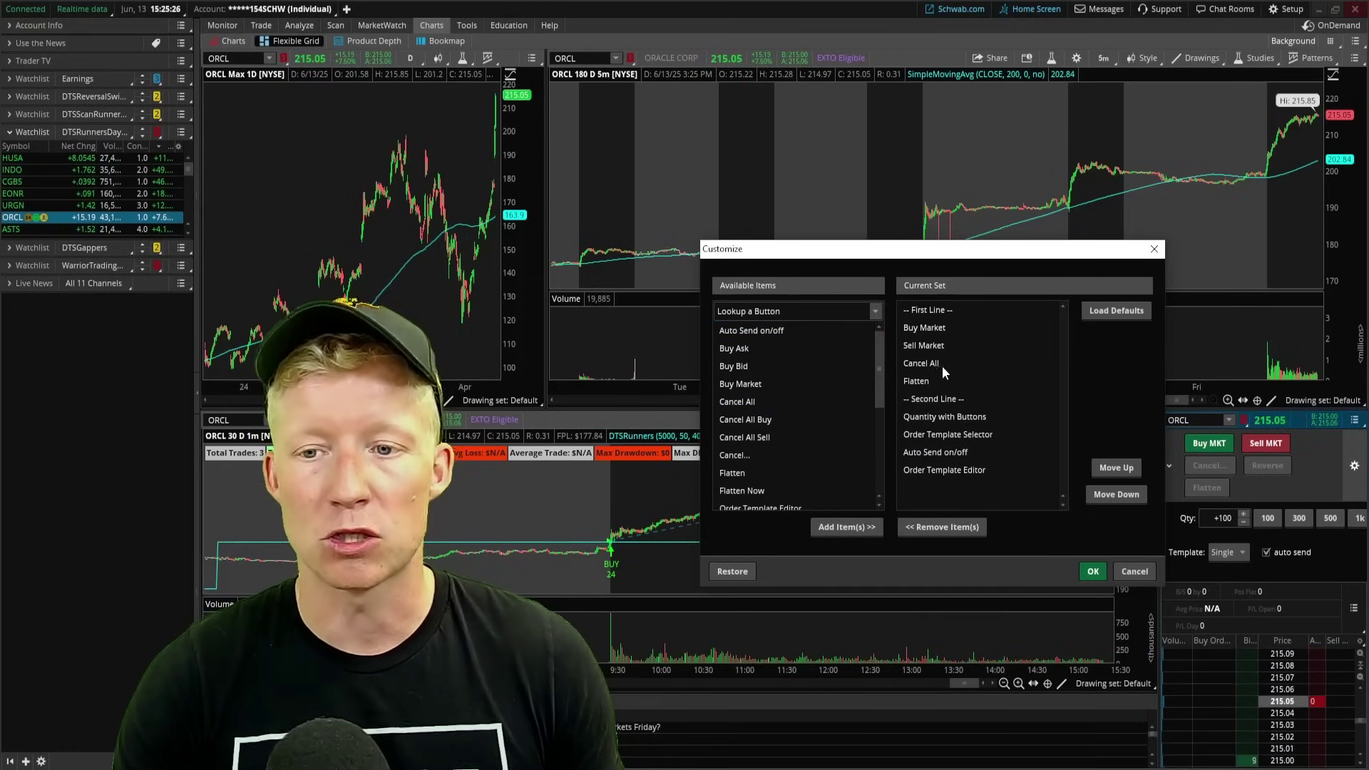
{"action": "left_click", "coordinate": [1093, 571]}
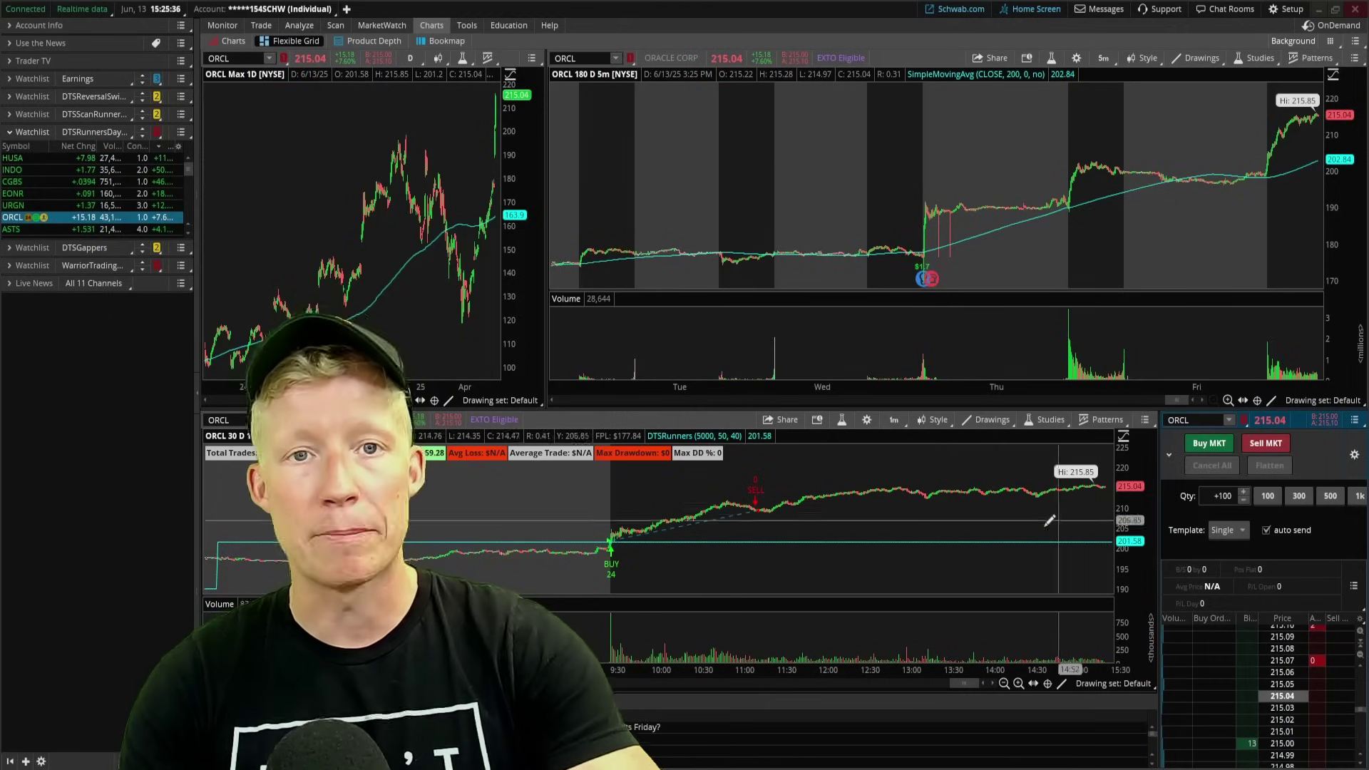
Zoom the daily and 5-minute charts in on recent price action, and load EONR from the watchlist
{"action": "left_click", "coordinate": [1220, 446]}
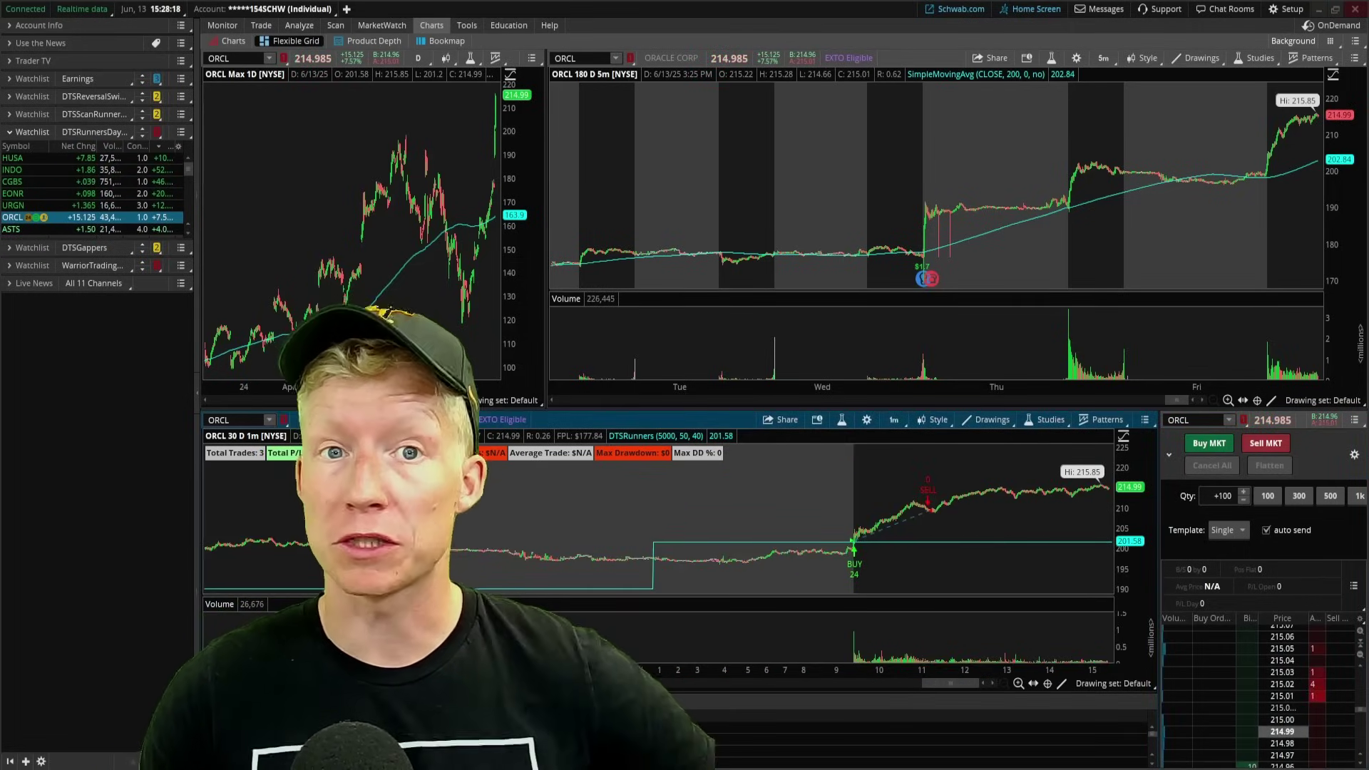
{"action": "scroll", "coordinate": [464, 226], "scroll_direction": "up", "scroll_amount": 3}
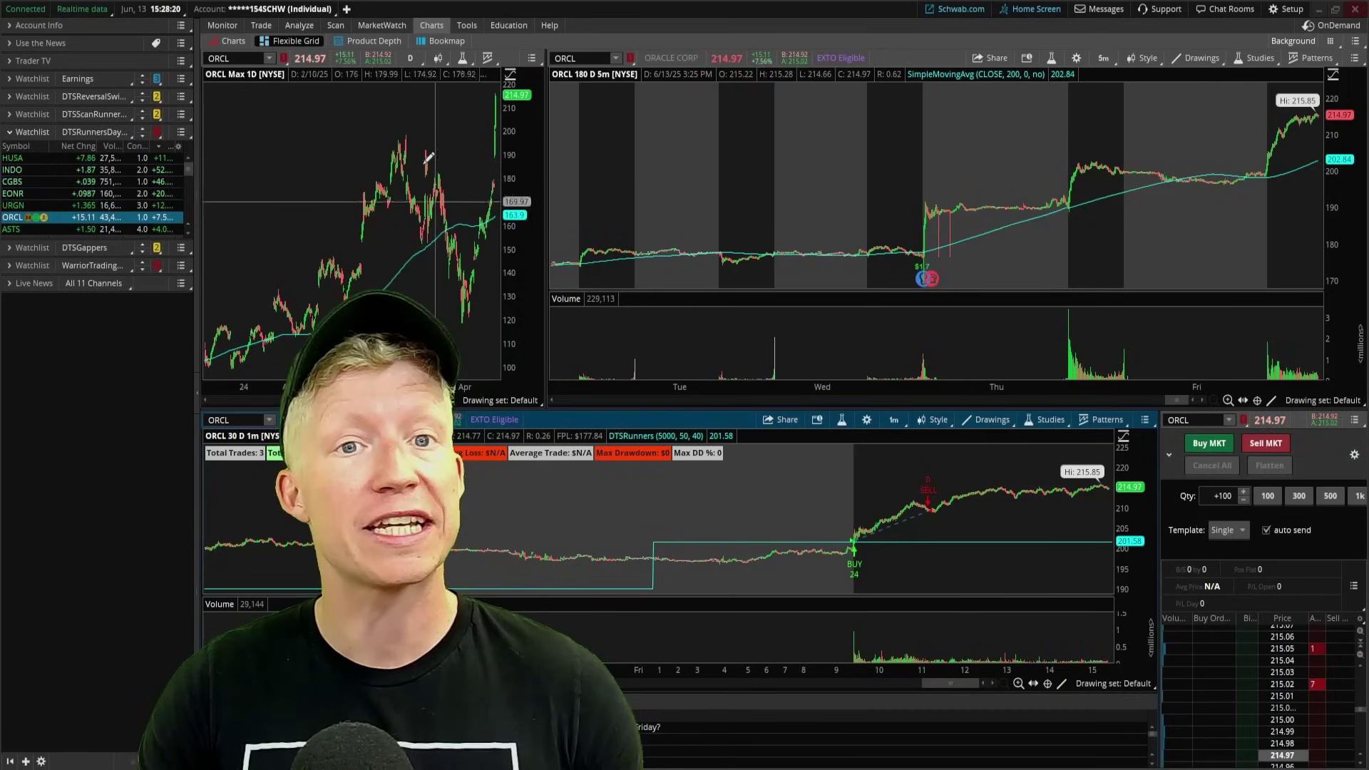
{"action": "scroll", "coordinate": [407, 155], "scroll_direction": "up", "scroll_amount": 3}
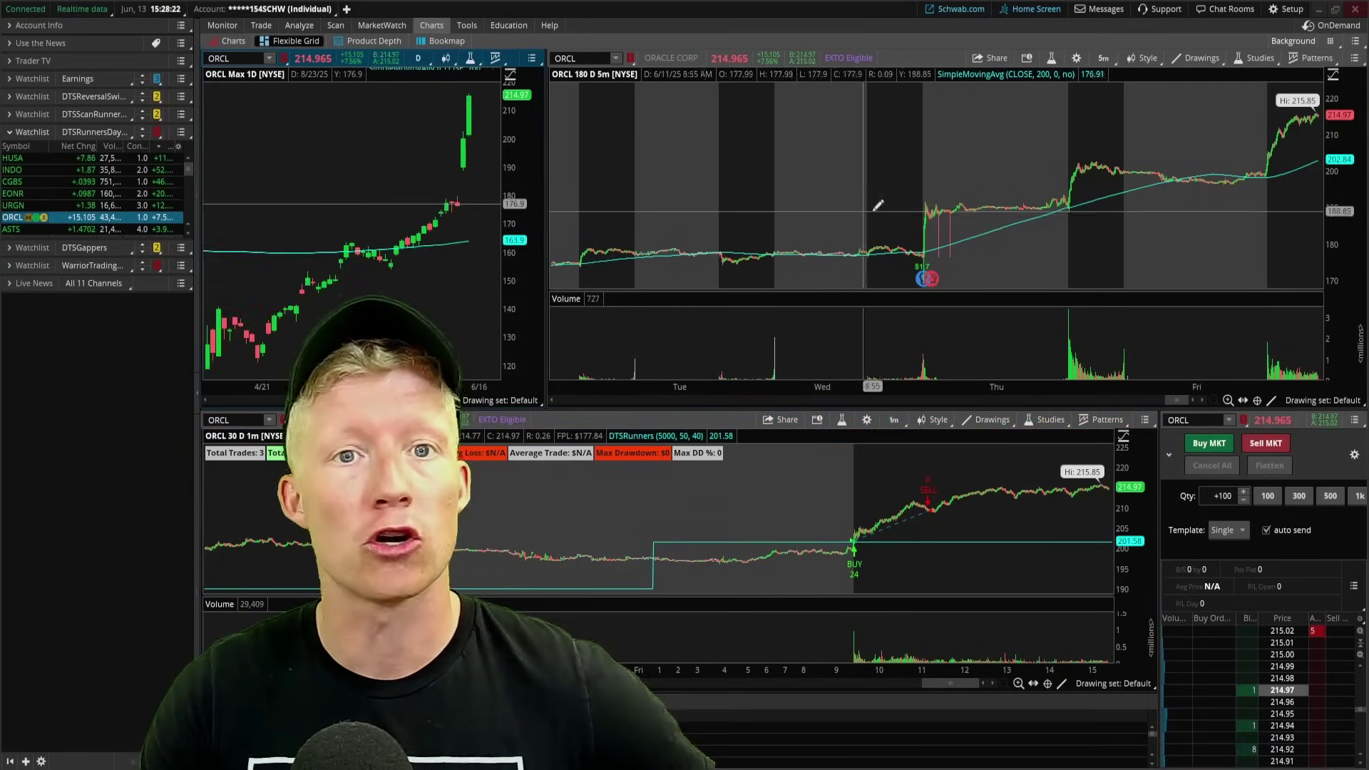
{"action": "scroll", "coordinate": [1273, 251], "scroll_direction": "down", "scroll_amount": 5}
{"action": "scroll", "coordinate": [1273, 251], "scroll_direction": "up", "scroll_amount": 6}
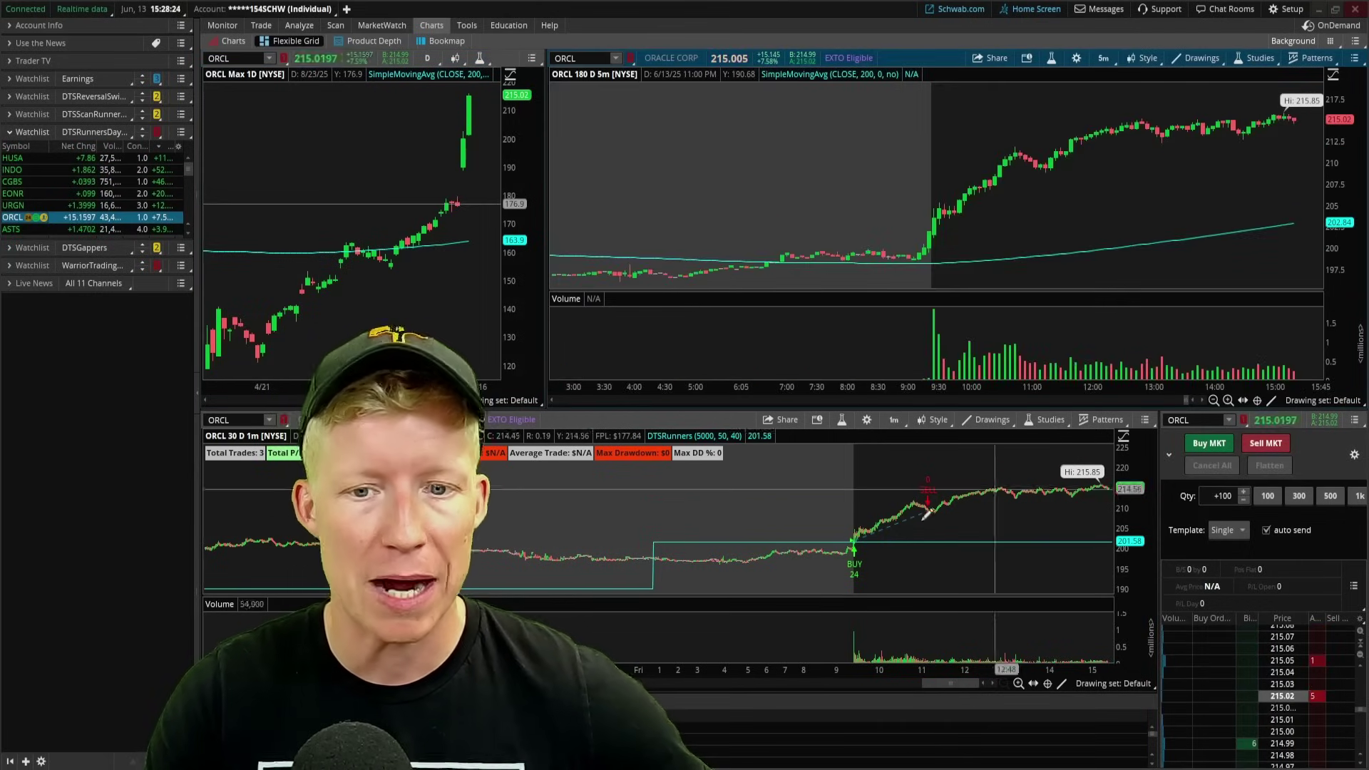
{"action": "left_click", "coordinate": [30, 195]}
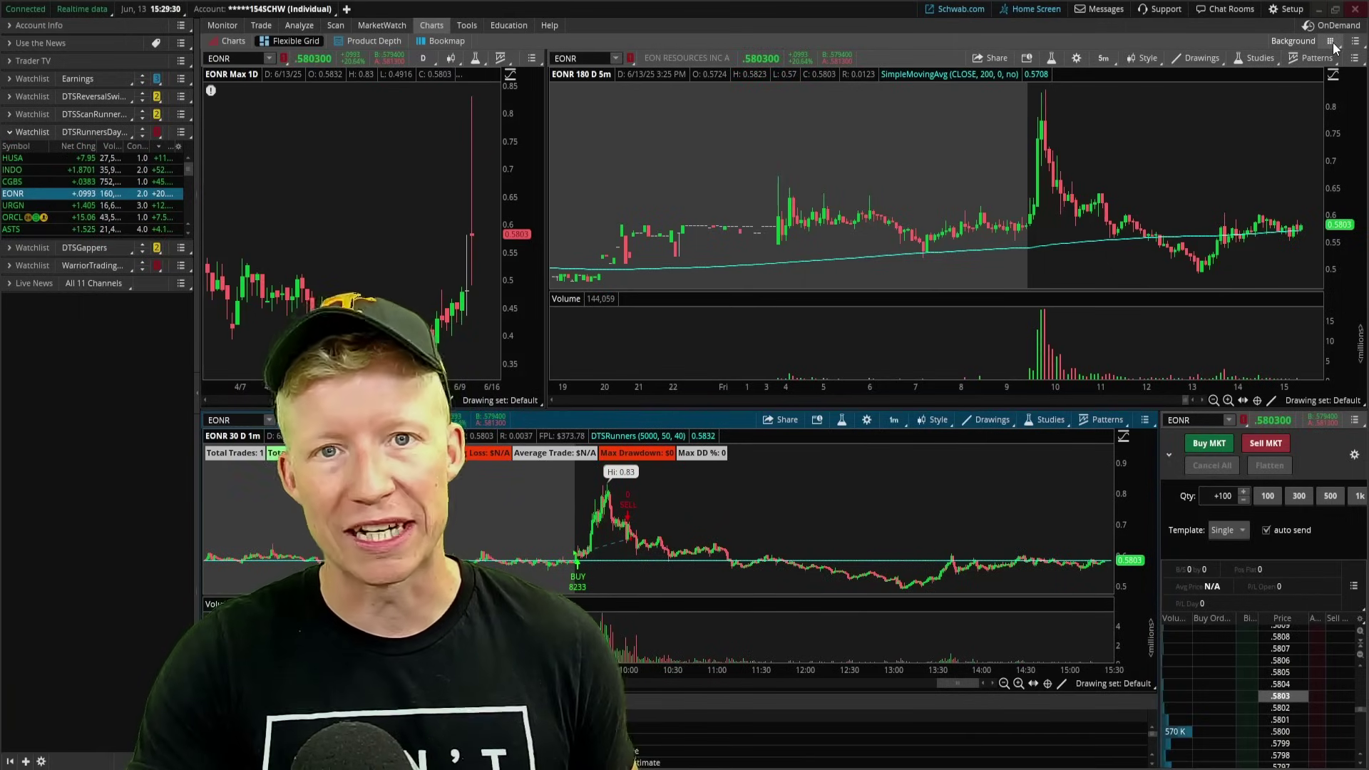
Save the current flexible grid layout under the name DayTradingRunners
{"action": "left_click", "coordinate": [1331, 43]}
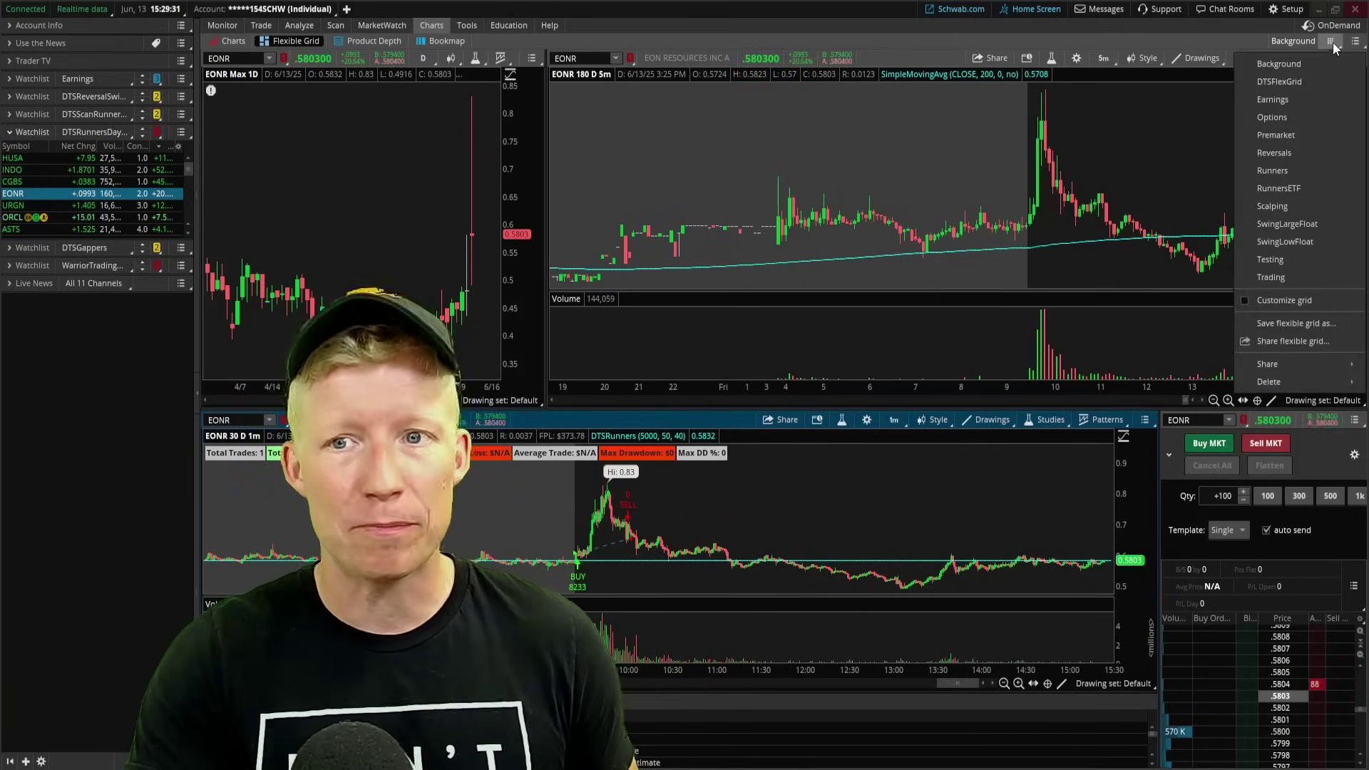
{"action": "mouse_move", "coordinate": [1351, 383]}
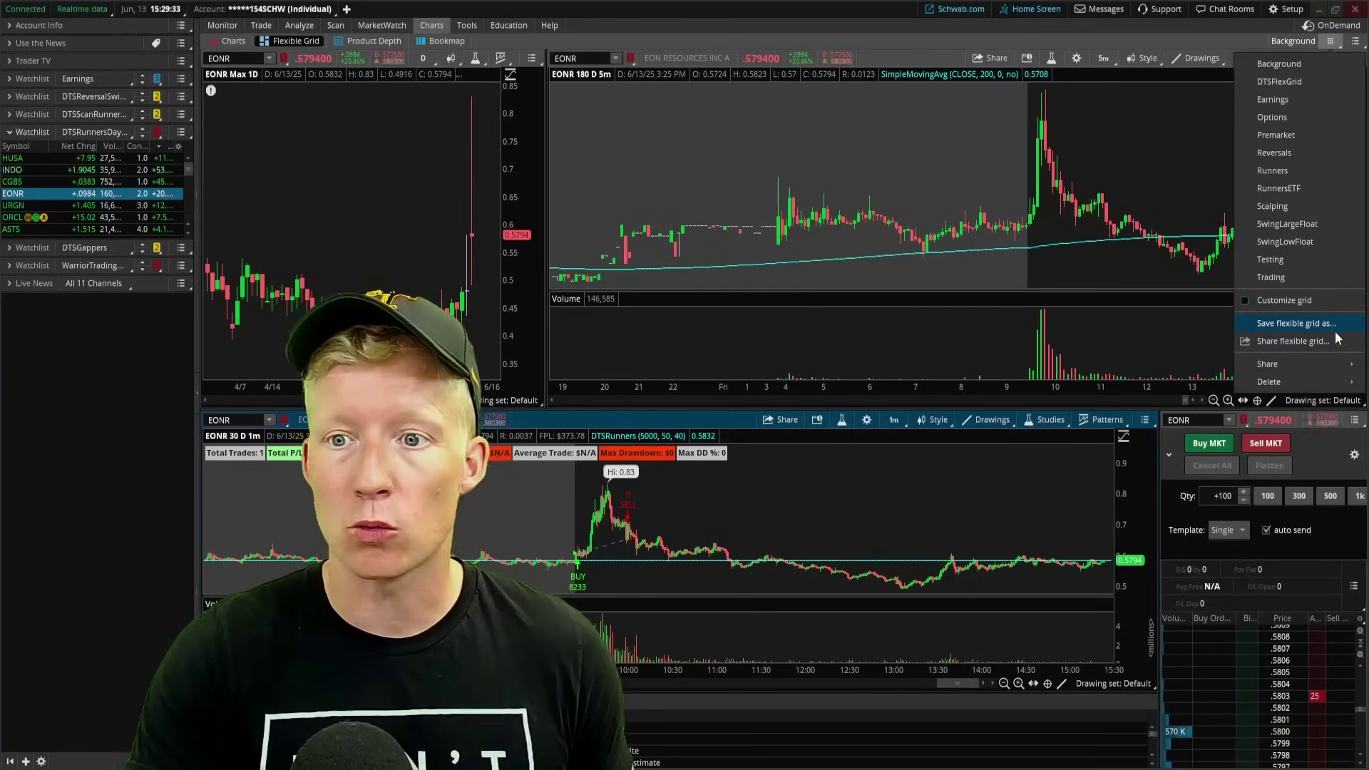
{"action": "left_click", "coordinate": [1258, 325]}
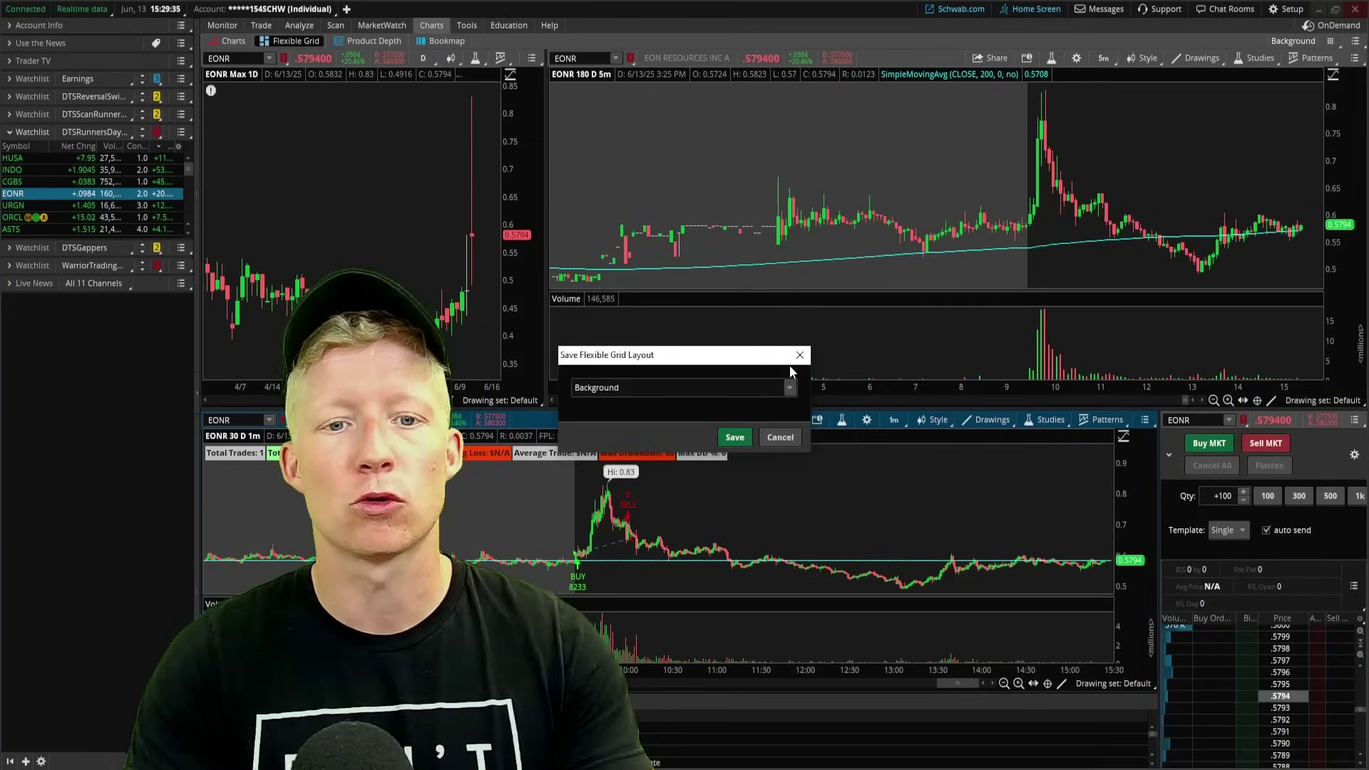
{"action": "double_click", "coordinate": [679, 387]}
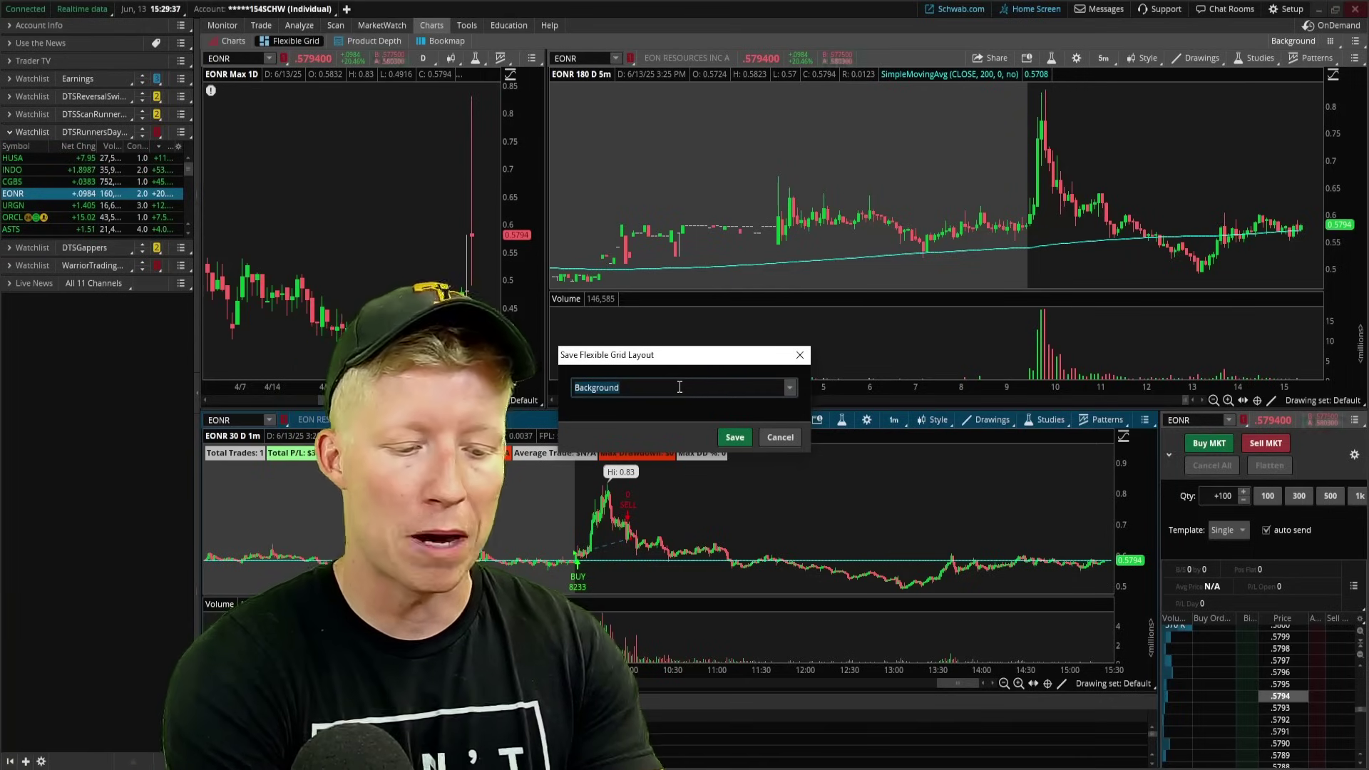
{"action": "type", "text": "DayTradingRun"}
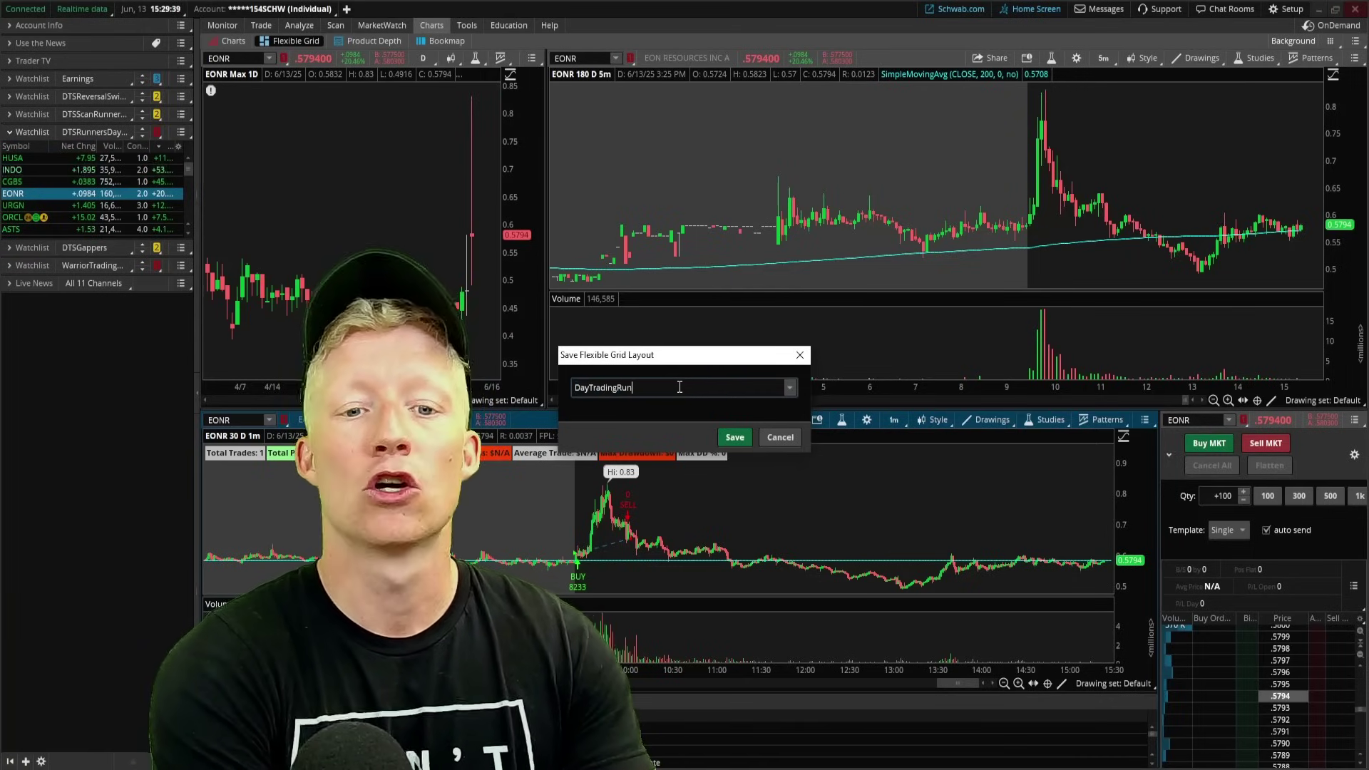
{"action": "type", "text": "ners"}
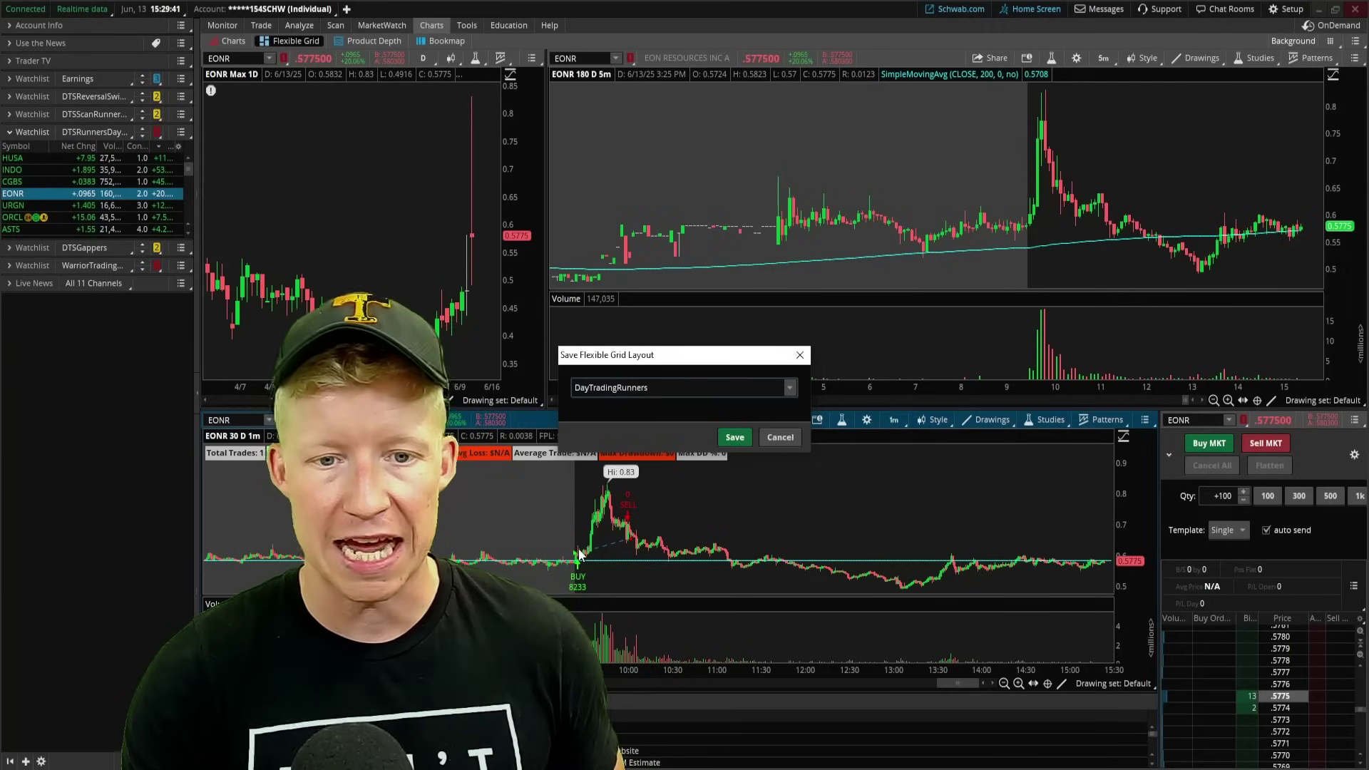
{"action": "left_click", "coordinate": [735, 437]}
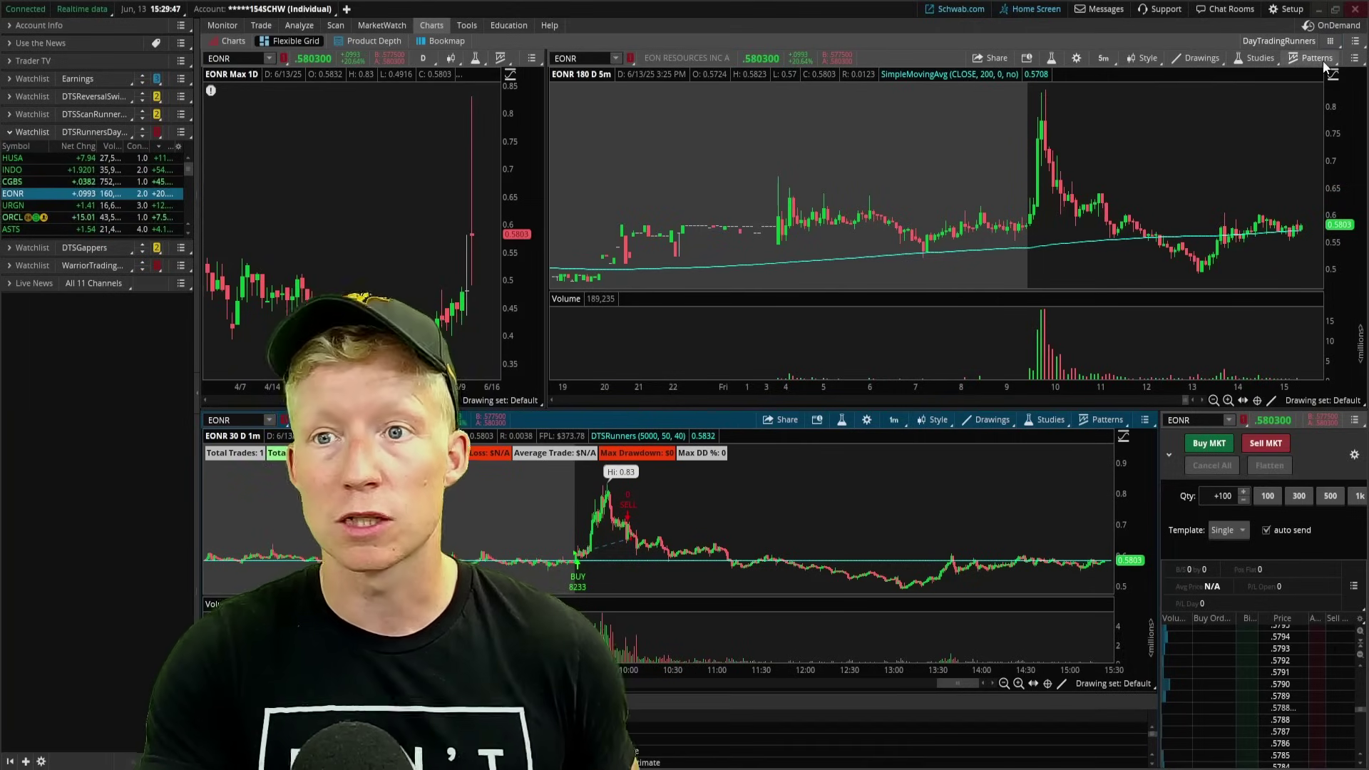
Switch the flexible grid to the saved Background layout
{"action": "left_click", "coordinate": [1332, 42]}
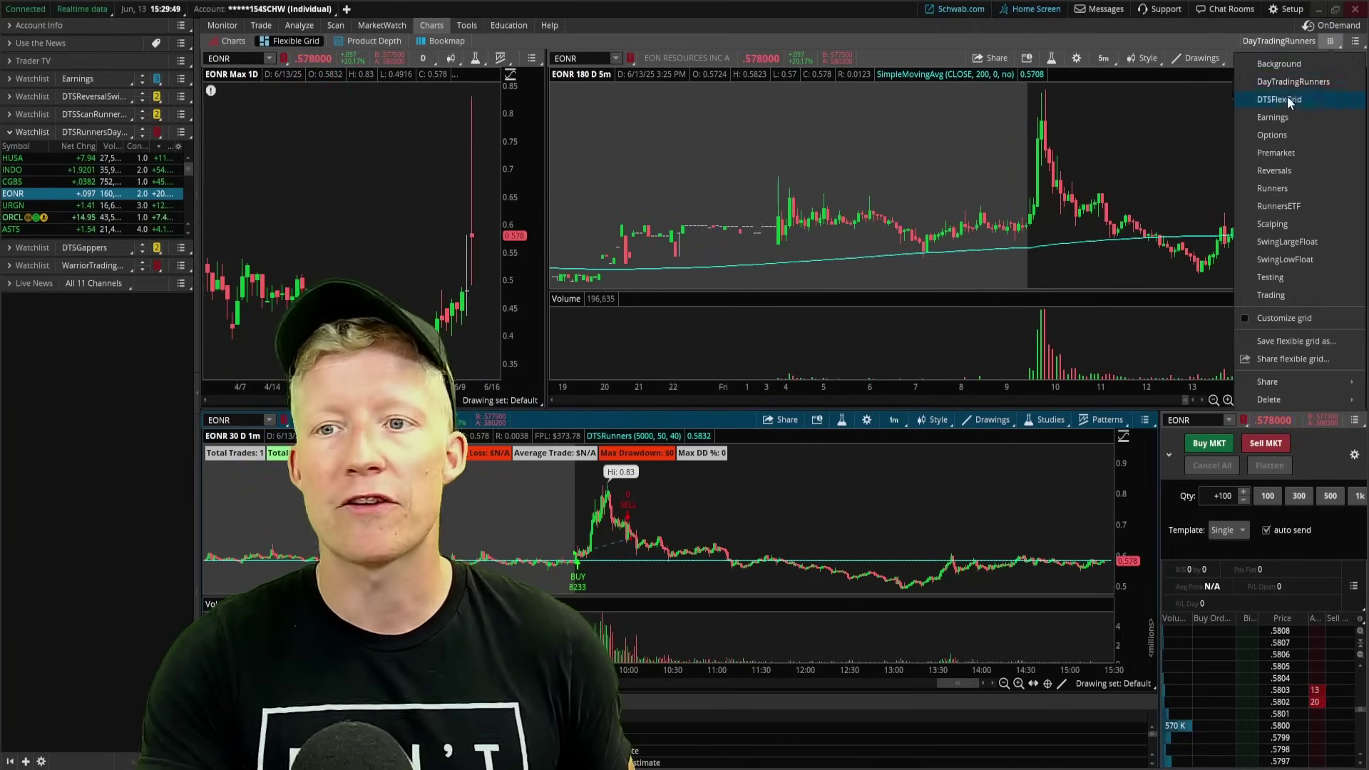
{"action": "left_click", "coordinate": [1270, 63]}
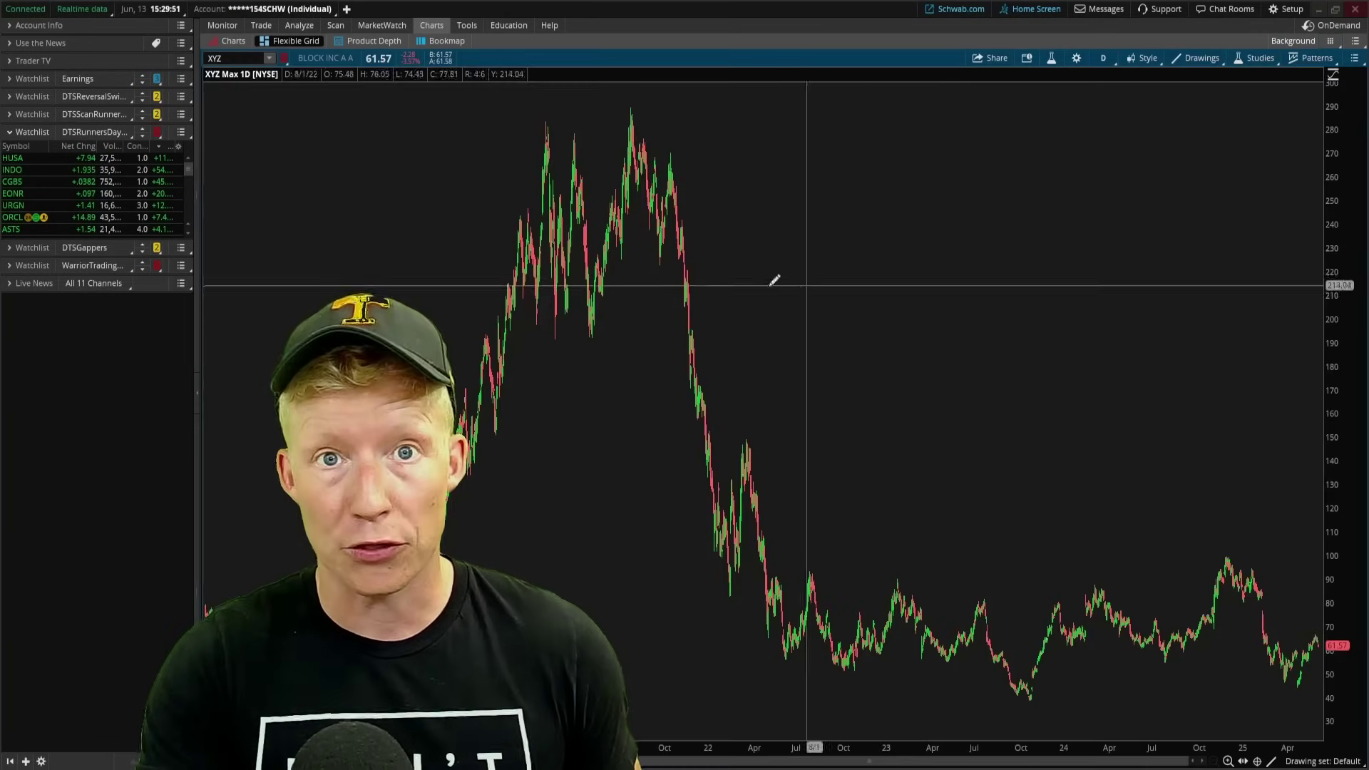
Load the saved DayTradingRunners layout back into the flexible grid
{"action": "scroll", "coordinate": [986, 537], "scroll_direction": "up", "scroll_amount": 6}
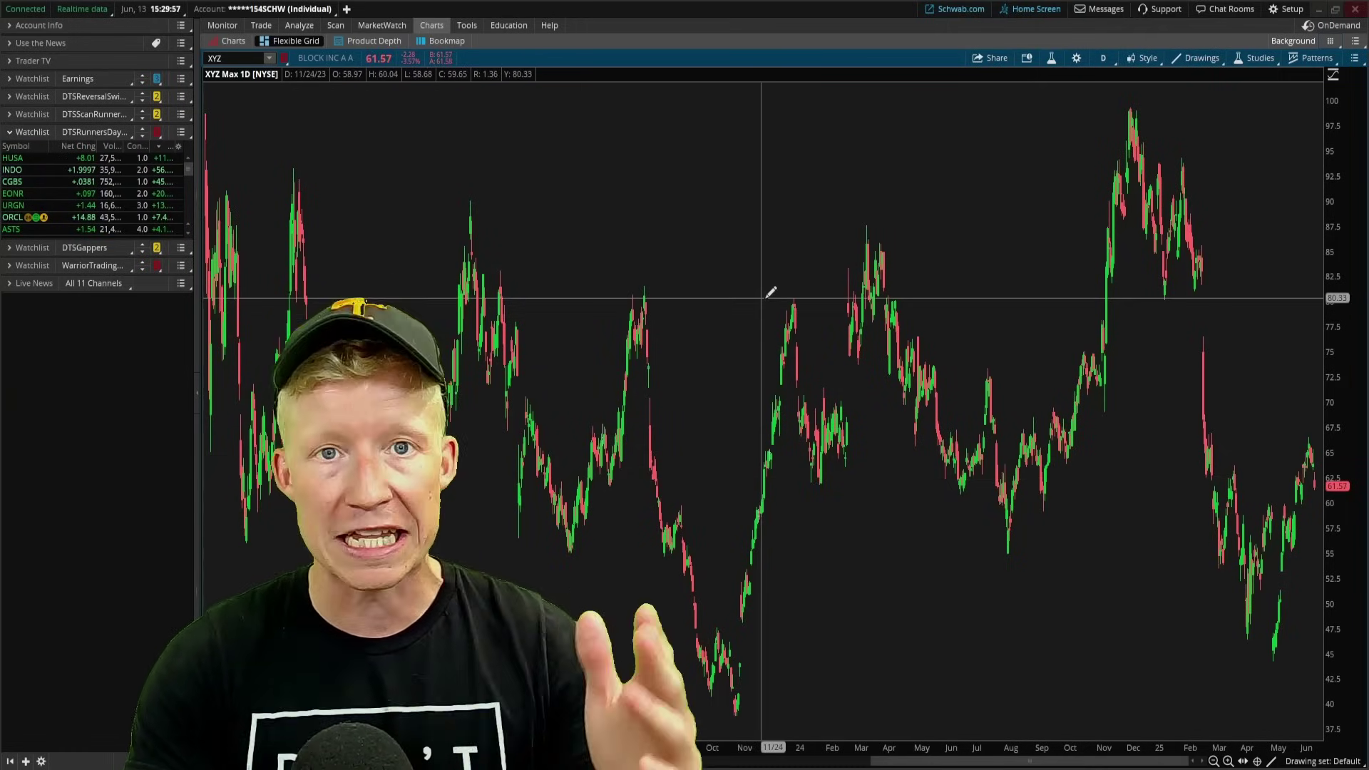
{"action": "left_click_drag", "start_coordinate": [760, 290], "coordinate": [1340, 507]}
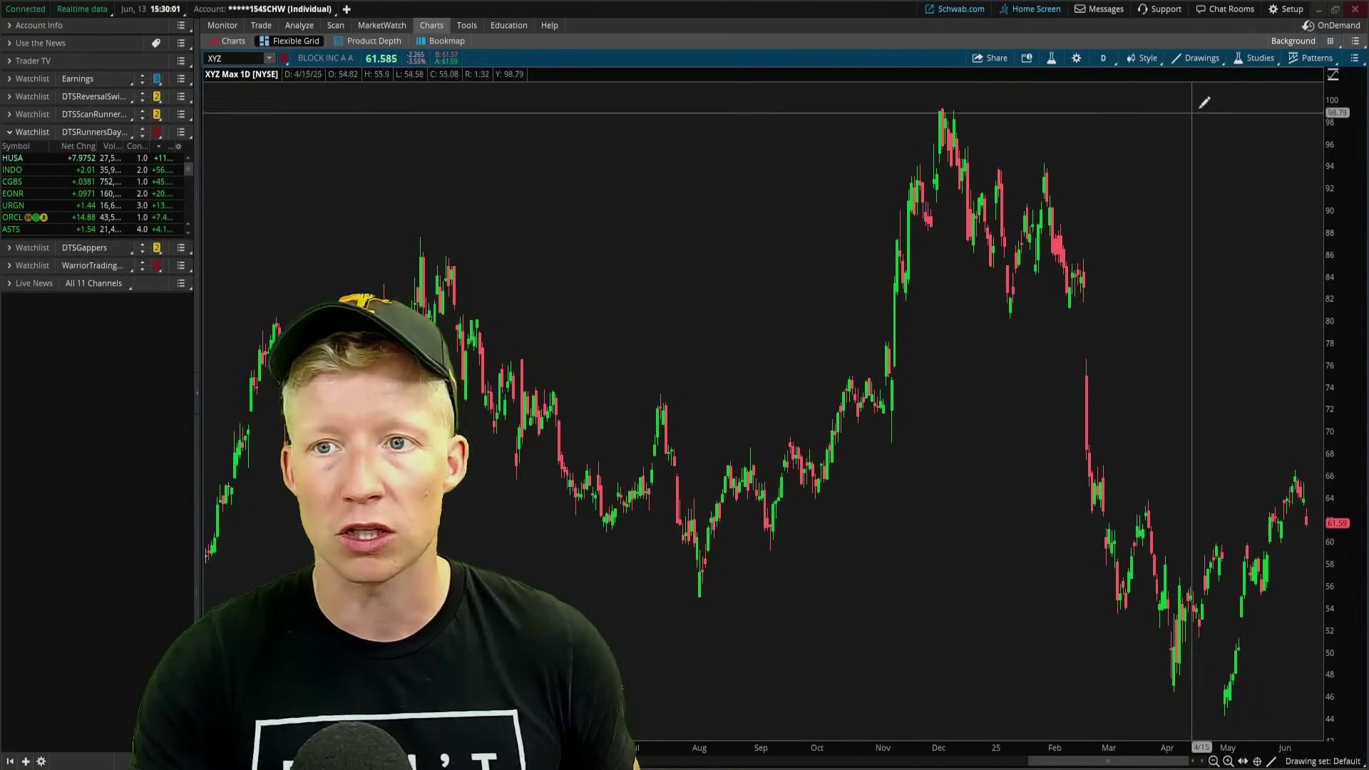
{"action": "left_click", "coordinate": [1331, 41]}
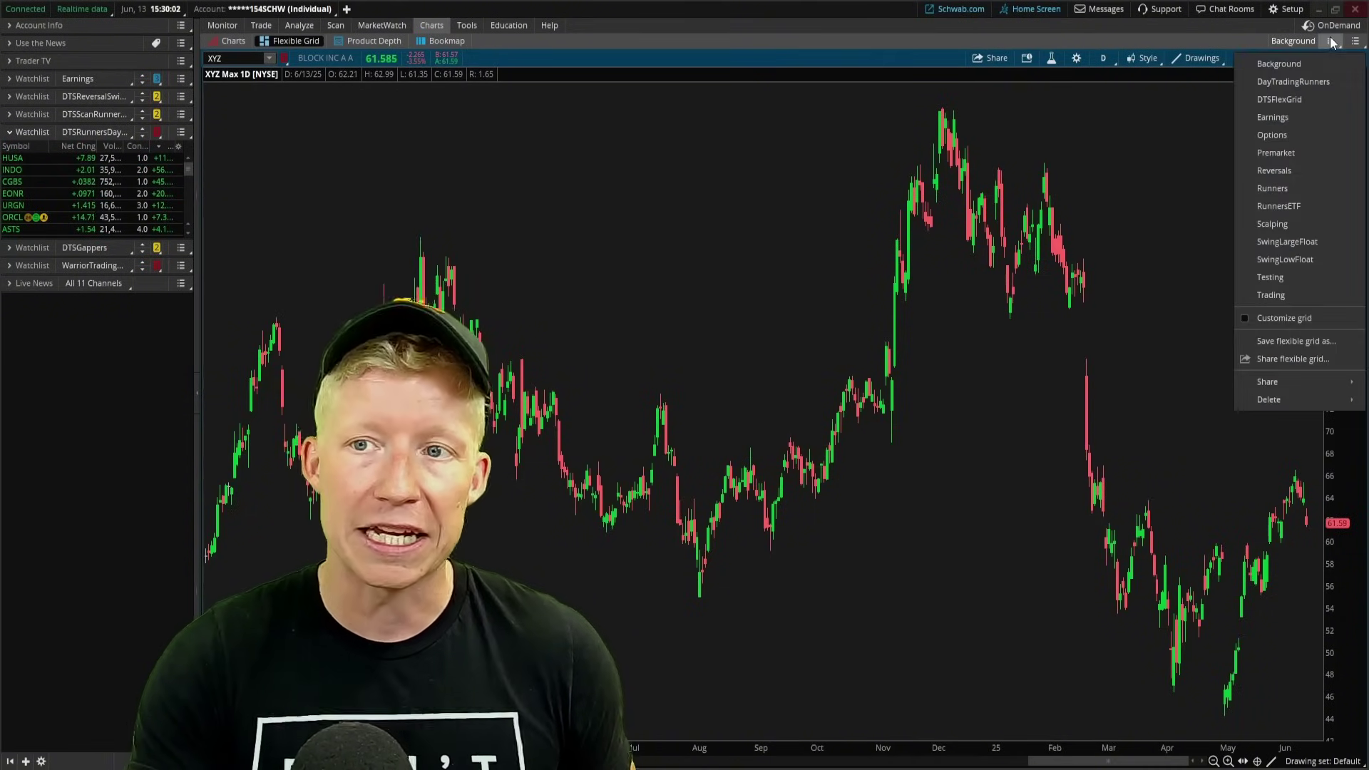
{"action": "left_click", "coordinate": [1307, 87]}
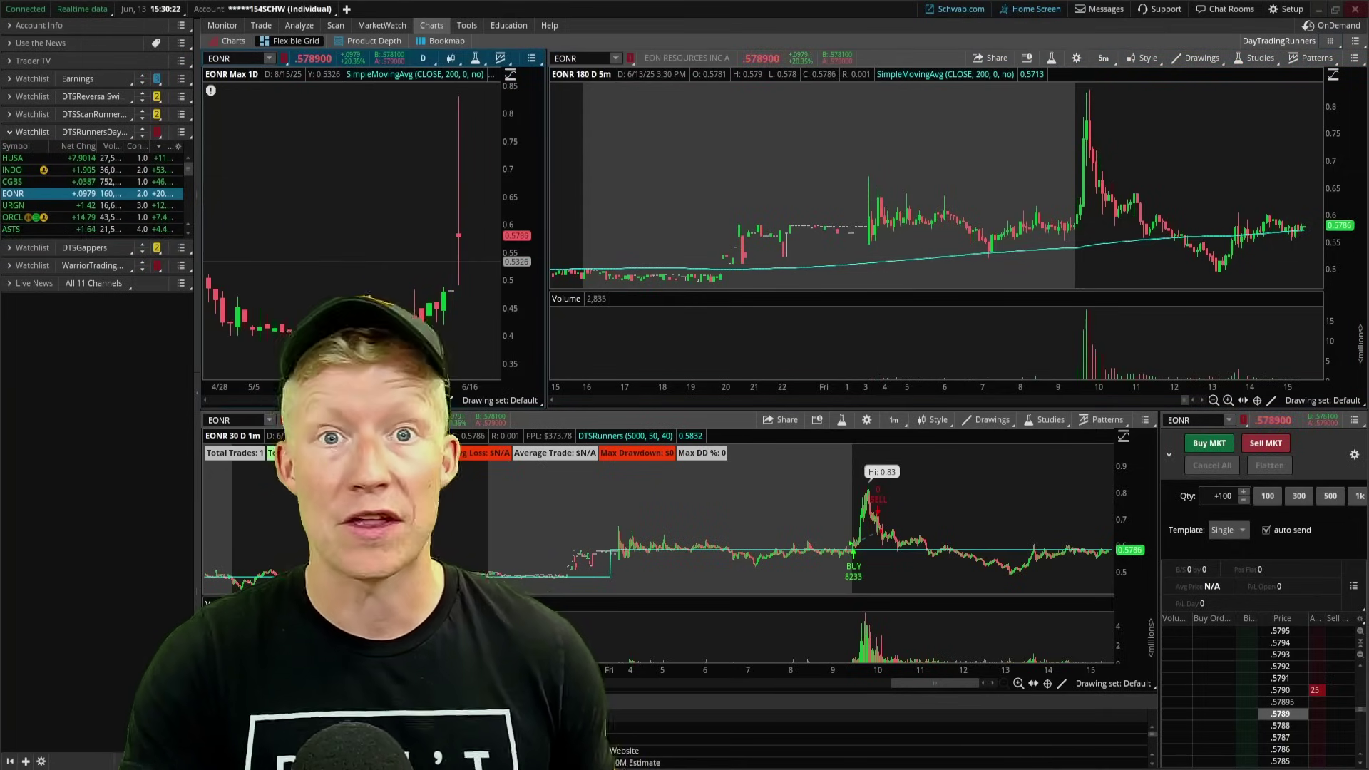
Share the flexible grid under the name DTSDayTradingRunners, including everything on the chart with its custom thinkScript
{"action": "left_click", "coordinate": [1328, 42]}
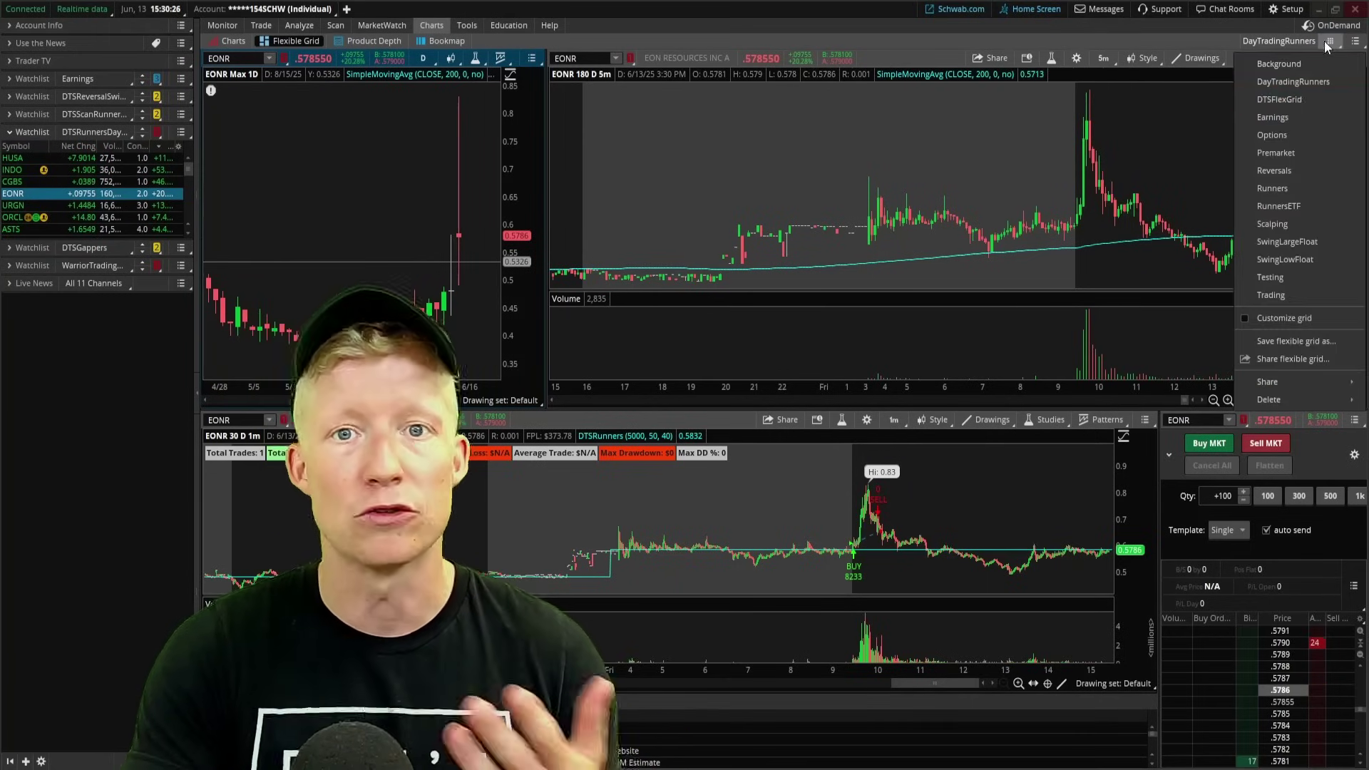
{"action": "left_click", "coordinate": [1289, 357]}
{"action": "left_click", "coordinate": [765, 291]}
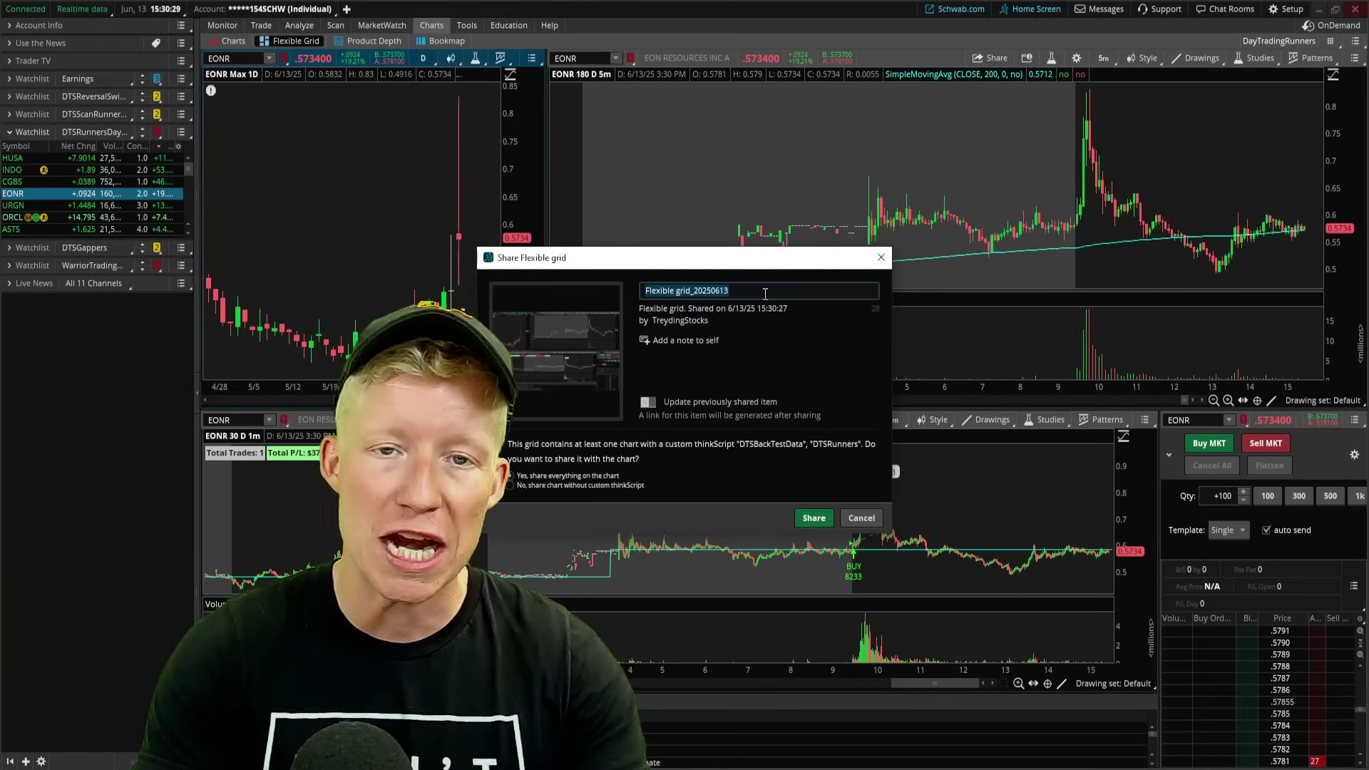
{"action": "type", "text": "DTSDayTr"}
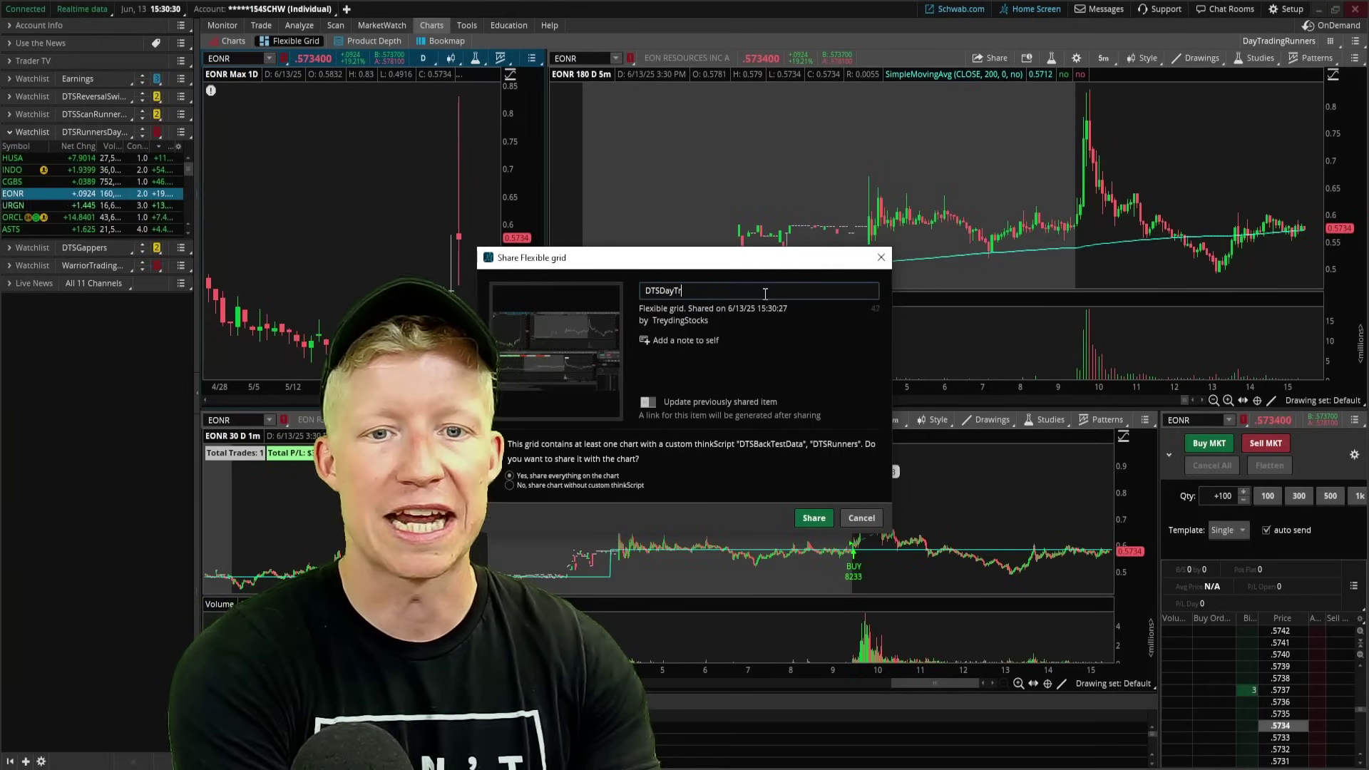
{"action": "type", "text": "adingRunners"}
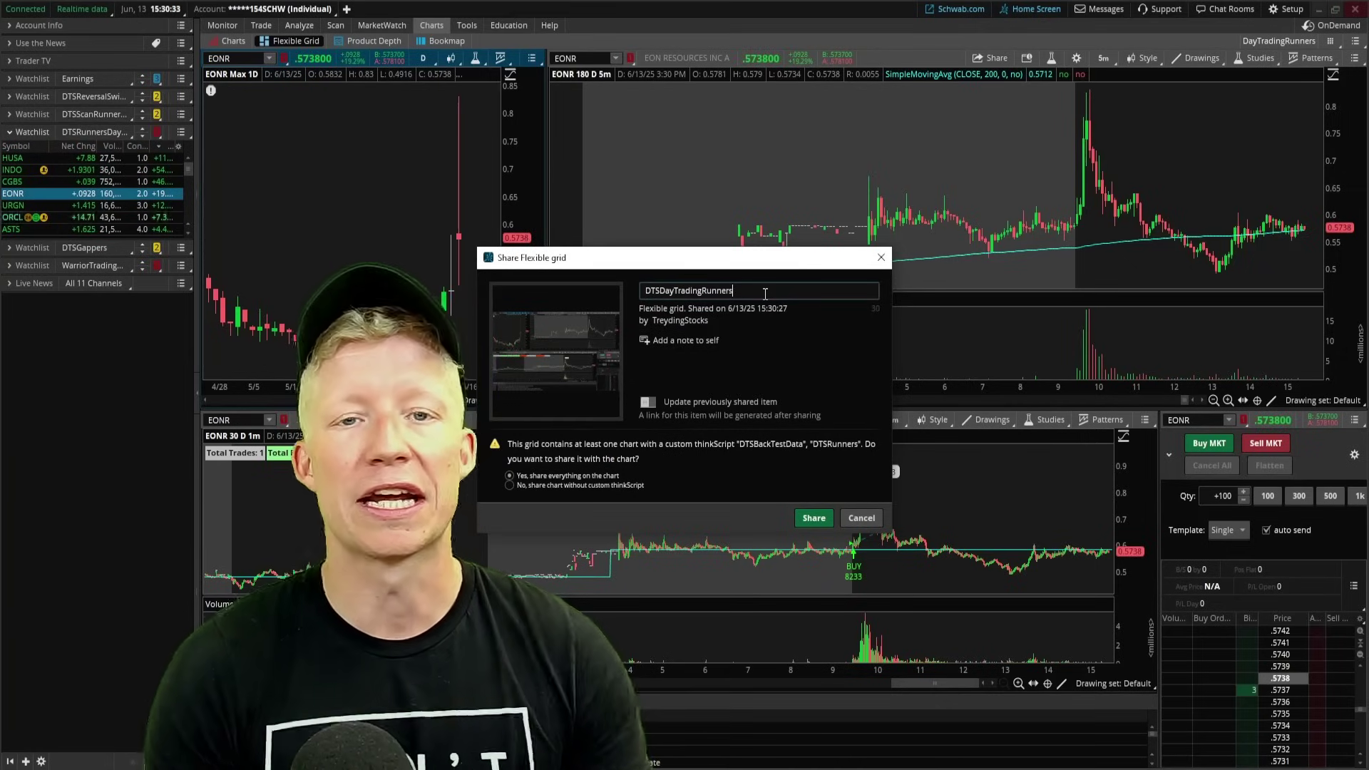
{"action": "left_click", "coordinate": [818, 520]}
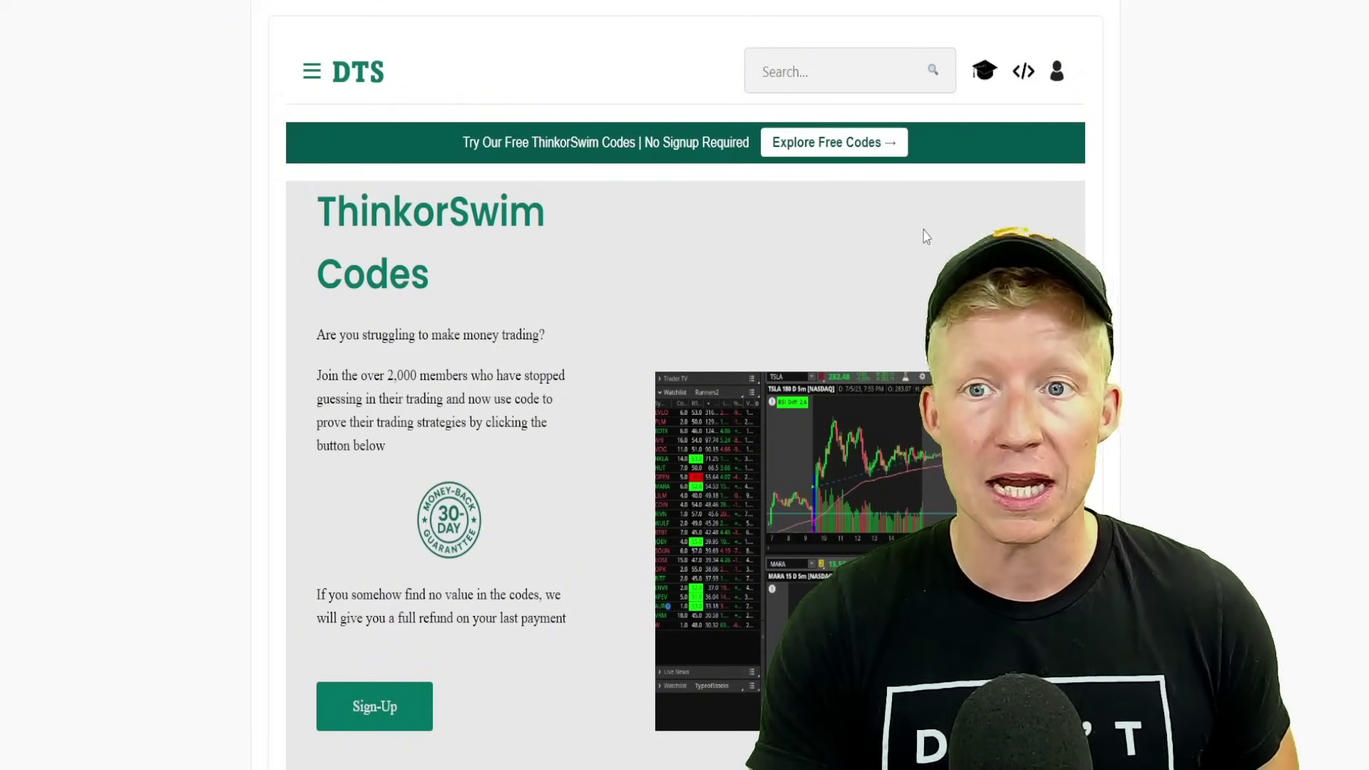
On the DTS website, open the ThinkorSwim Workspaces page and select the Day Trading share link for copying
{"action": "left_click", "coordinate": [1021, 77]}
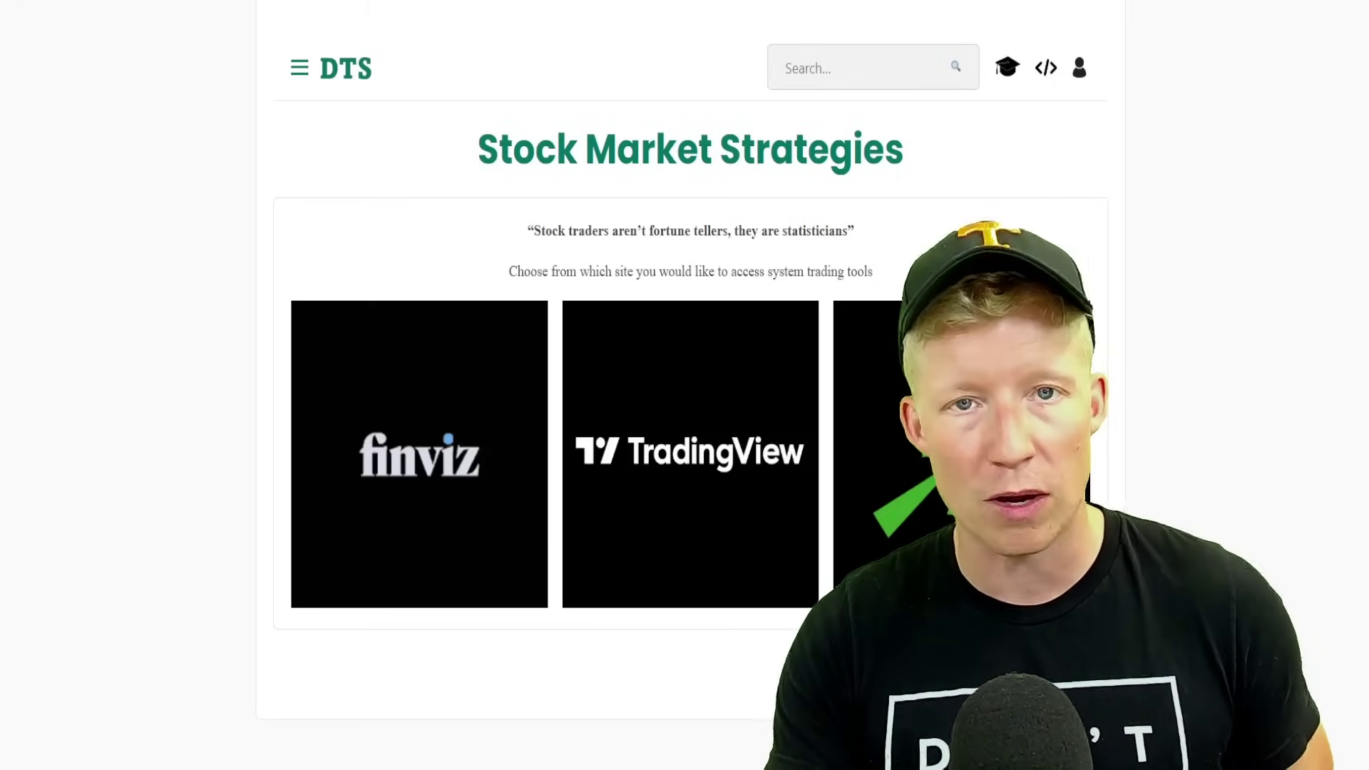
{"action": "key", "text": "alt+Left"}
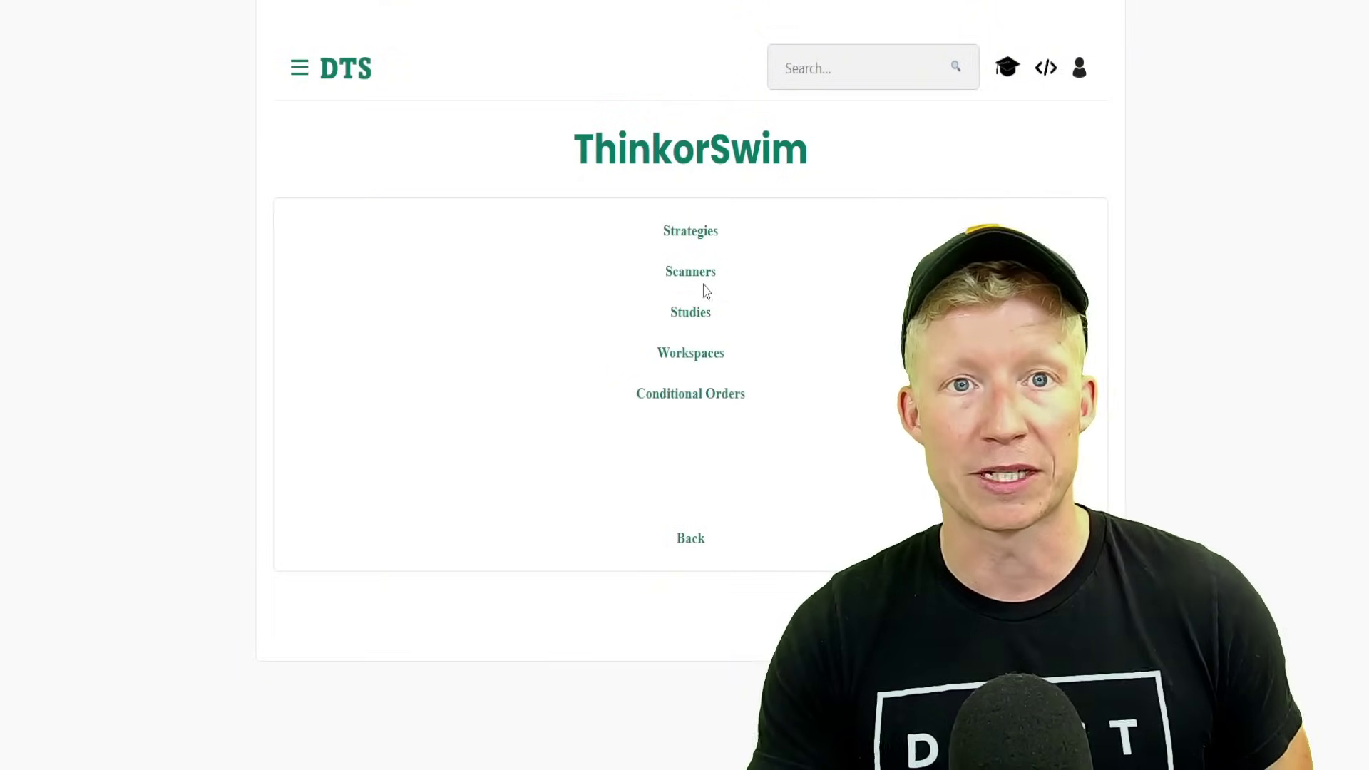
{"action": "left_click", "coordinate": [698, 355]}
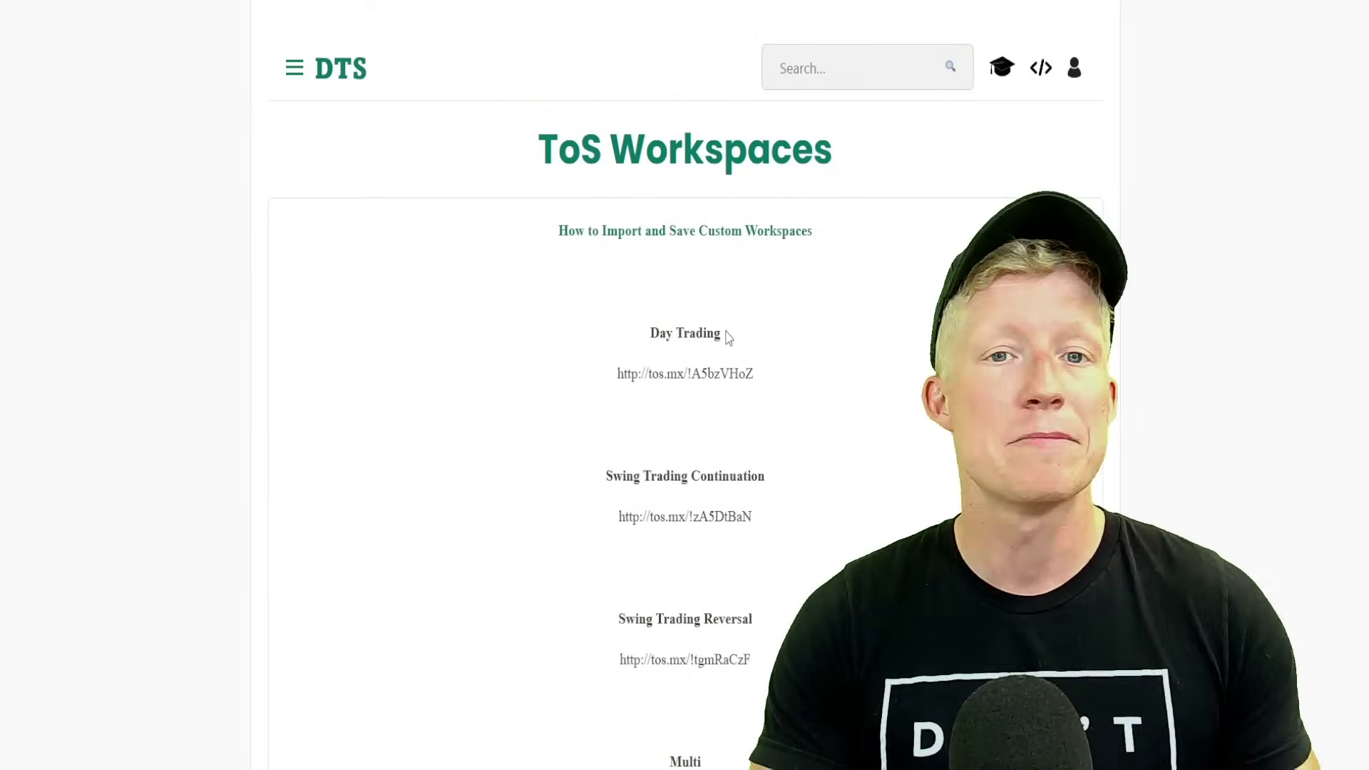
{"action": "left_click_drag", "start_coordinate": [767, 378], "coordinate": [580, 381]}
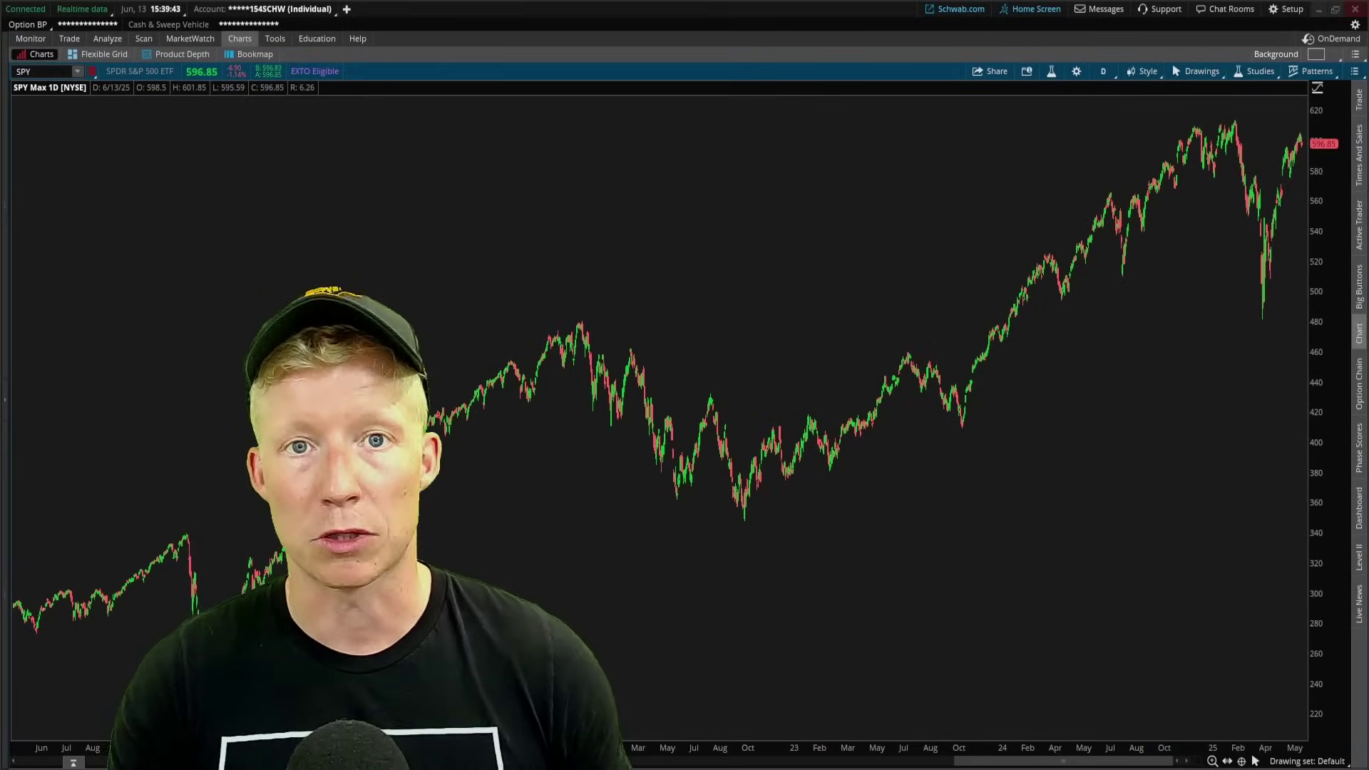
{"action": "left_click", "coordinate": [1294, 10]}
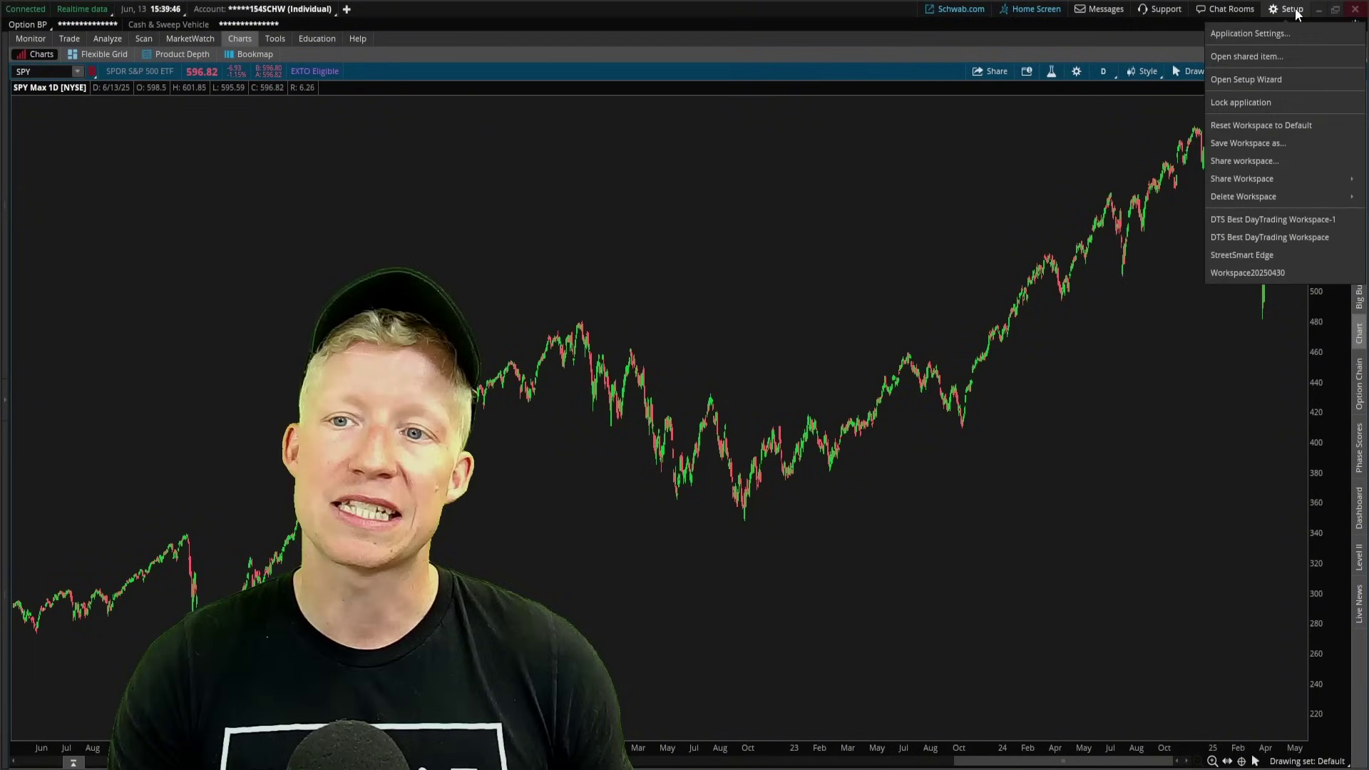
{"action": "left_click", "coordinate": [1246, 57]}
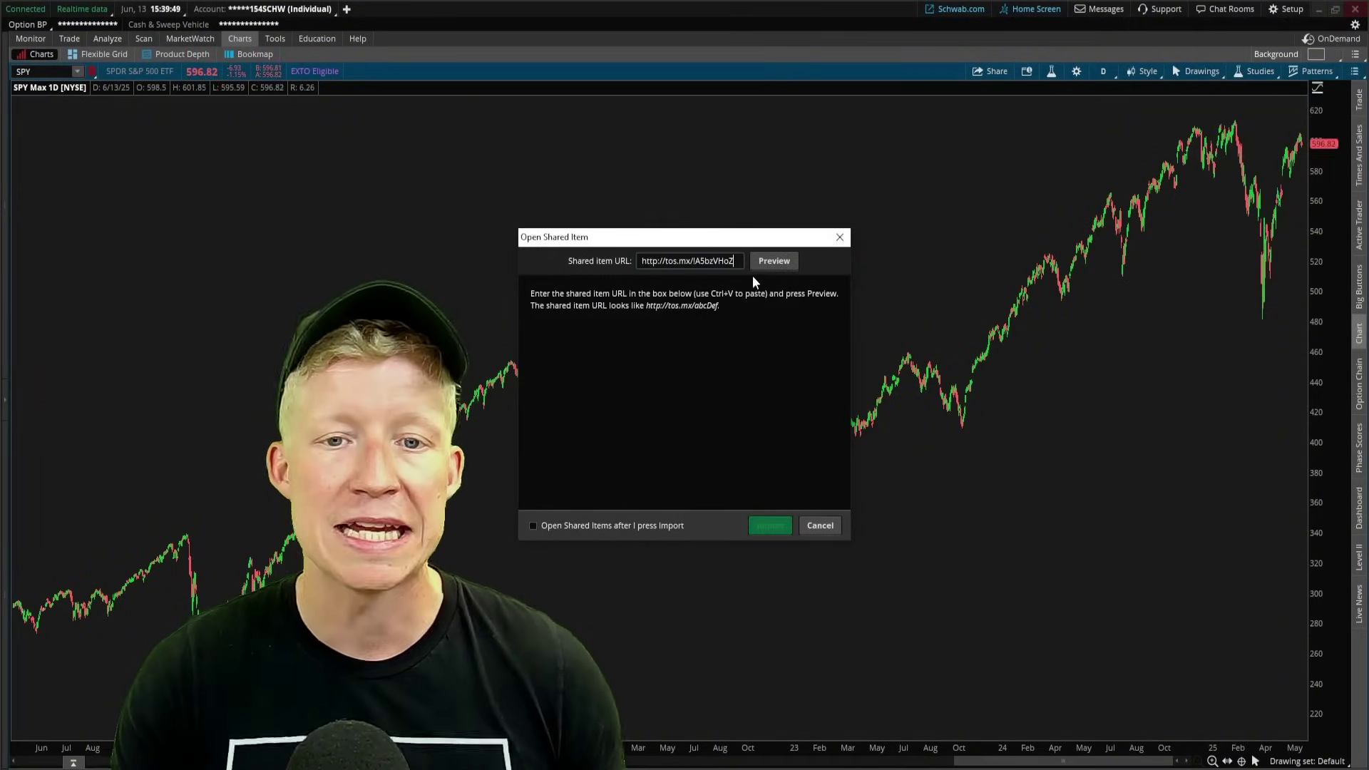
{"action": "left_click", "coordinate": [775, 262]}
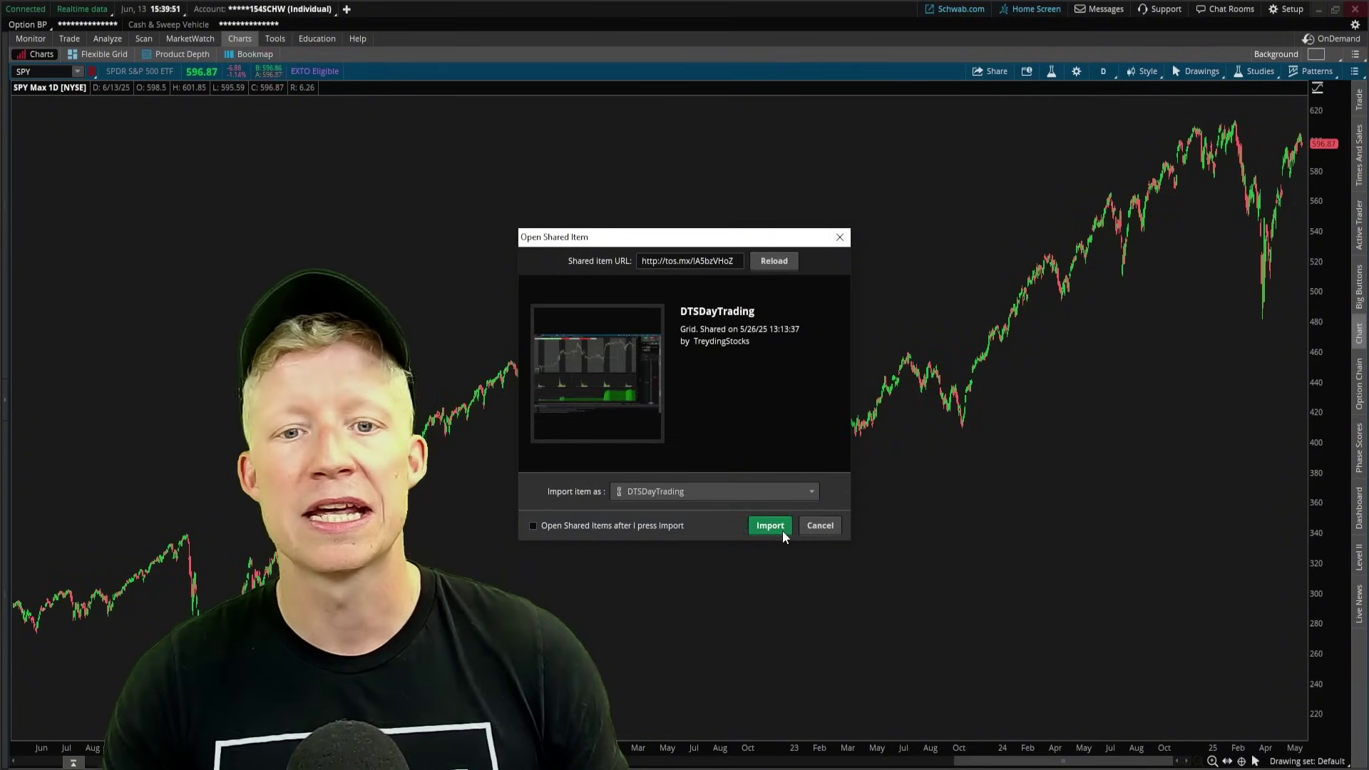
{"action": "left_click", "coordinate": [770, 526]}
{"action": "left_click", "coordinate": [761, 393]}
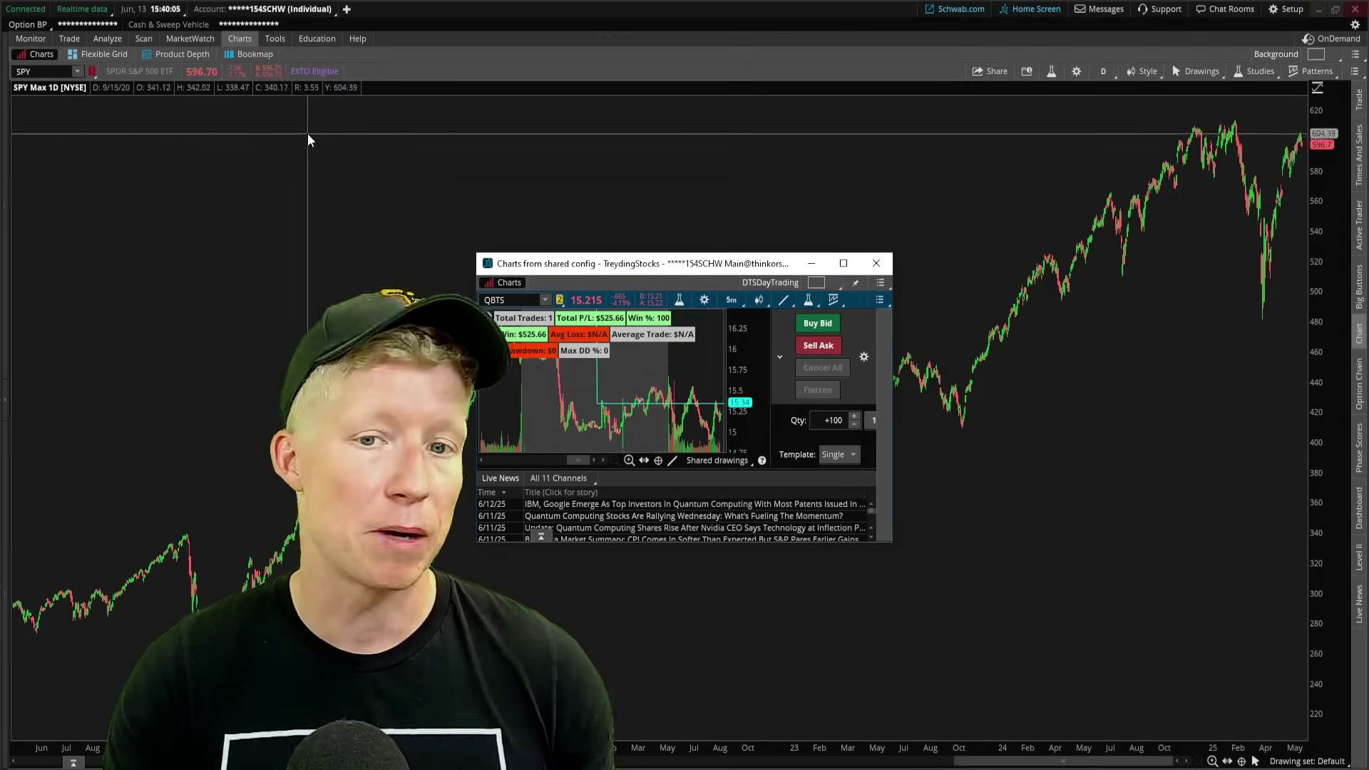
Save the imported chart grid as DTSDayTrading and load it in the main Charts window
{"action": "left_click_drag", "start_coordinate": [774, 263], "coordinate": [786, 188]}
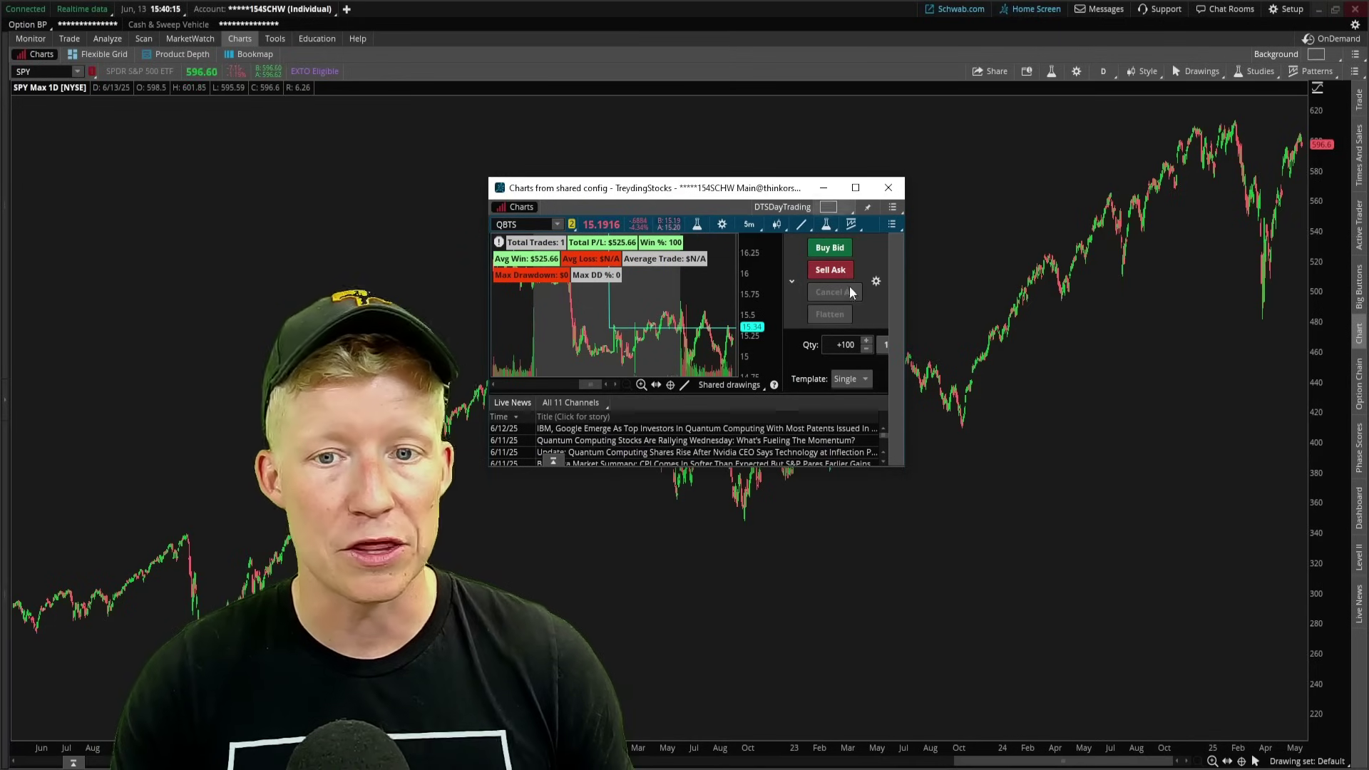
{"action": "left_click_drag", "start_coordinate": [904, 466], "coordinate": [1094, 579]}
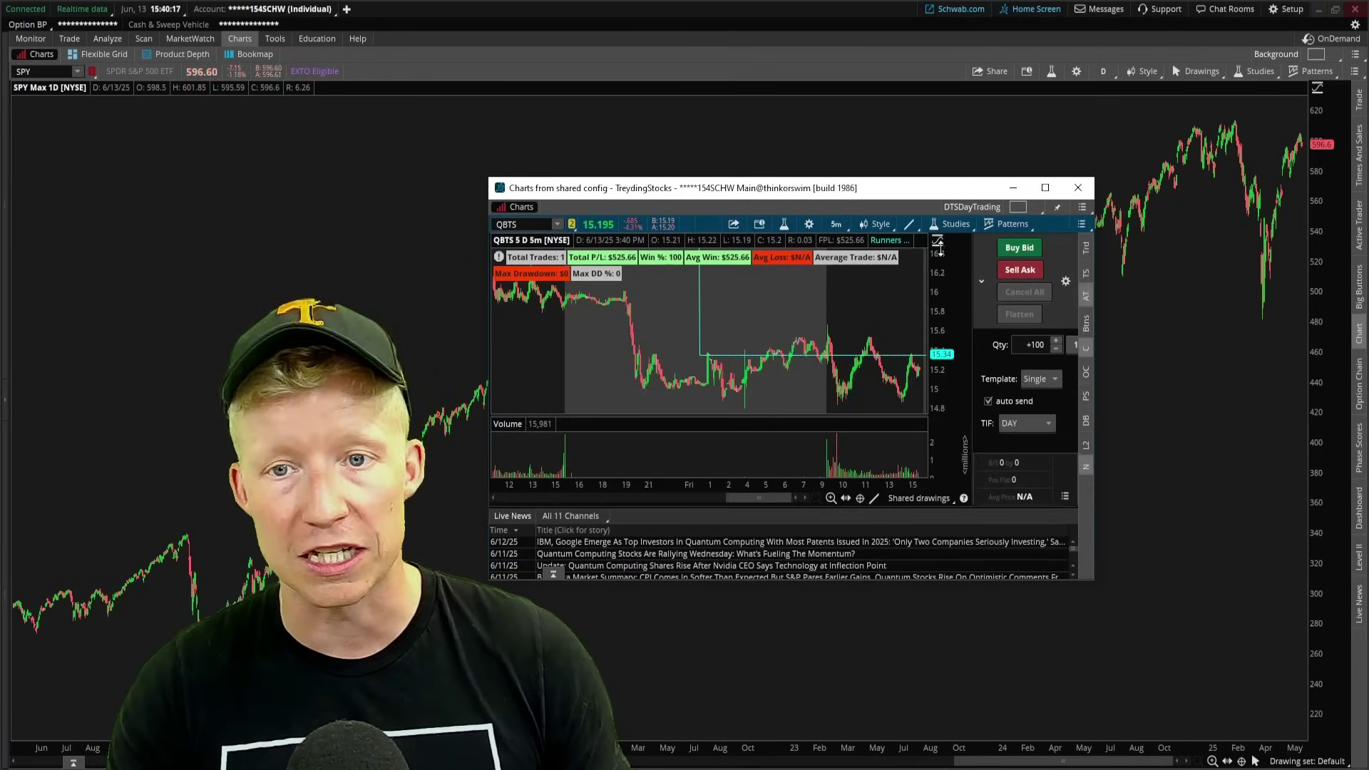
{"action": "left_click", "coordinate": [1025, 207]}
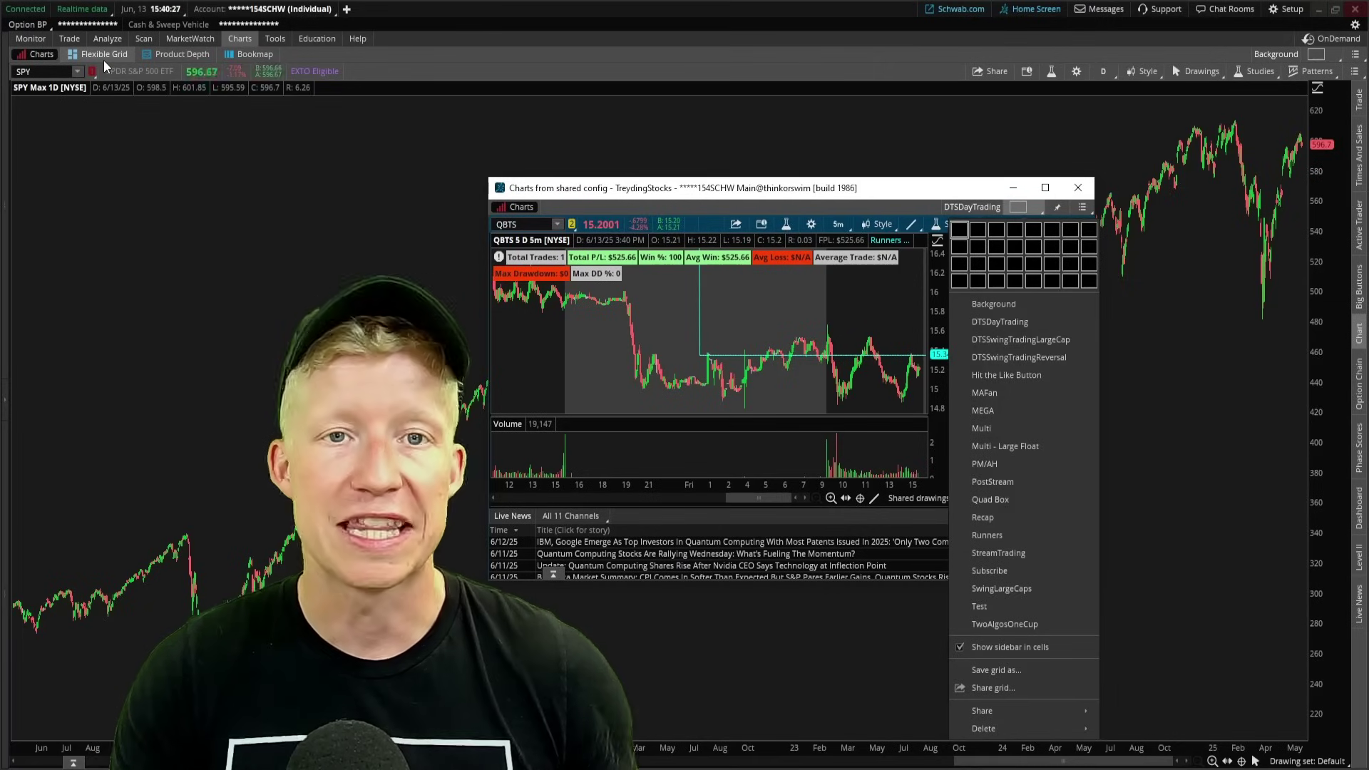
{"action": "left_click", "coordinate": [998, 670]}
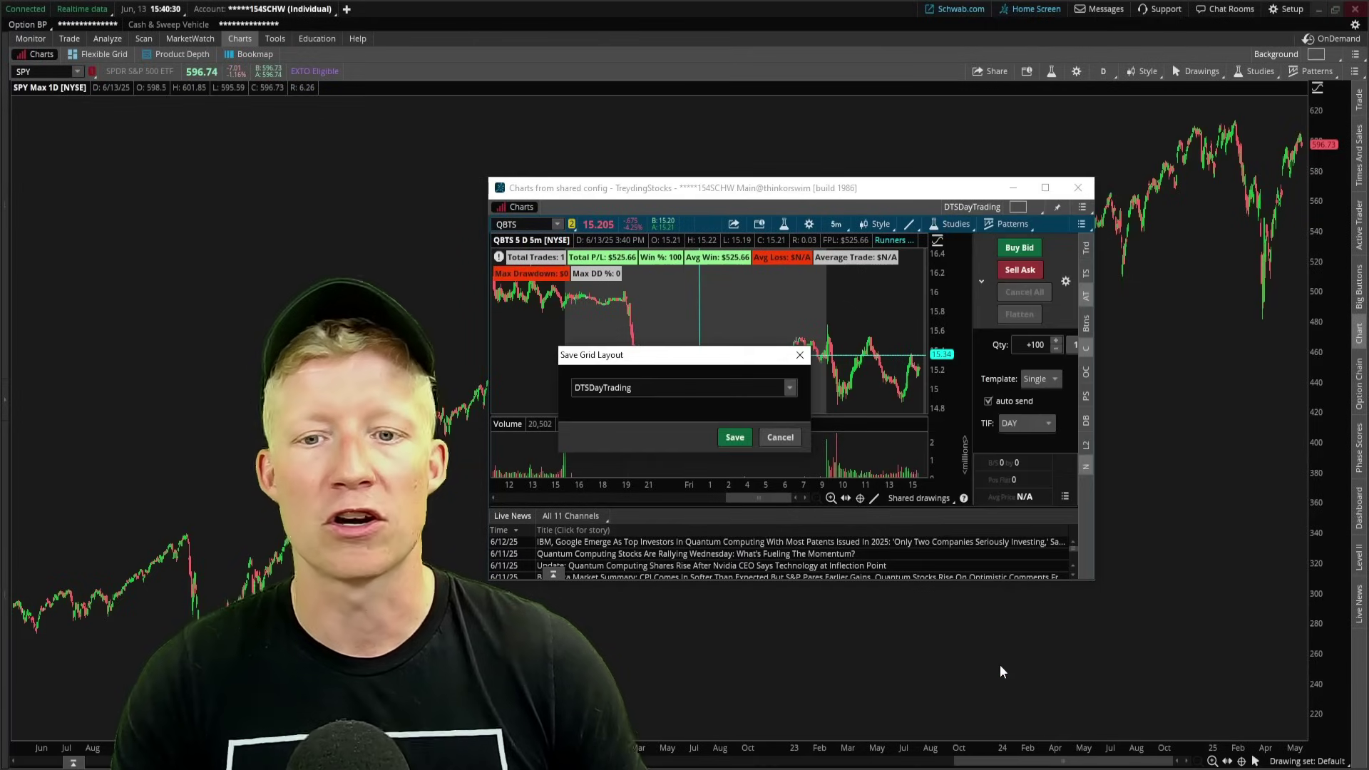
{"action": "left_click", "coordinate": [741, 440]}
{"action": "left_click", "coordinate": [1080, 186]}
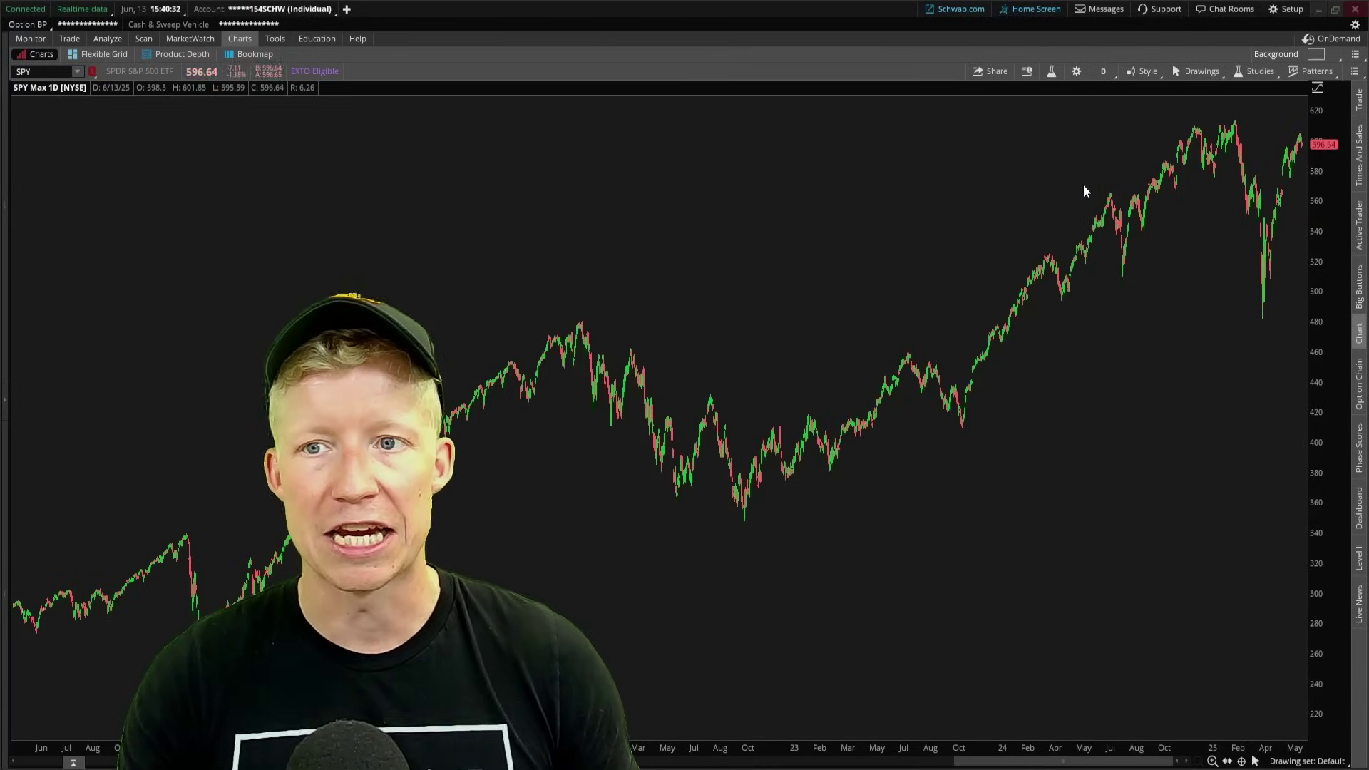
{"action": "left_click", "coordinate": [1324, 58]}
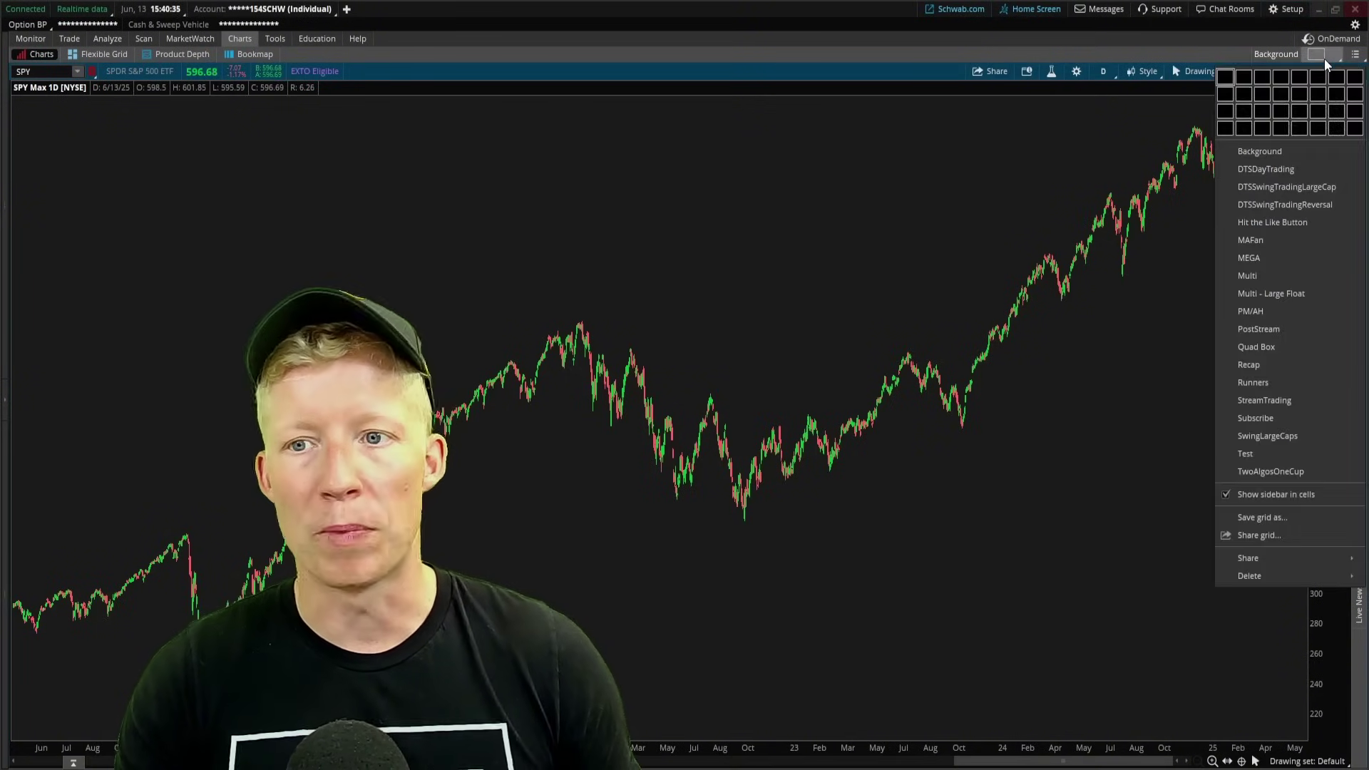
{"action": "left_click", "coordinate": [1277, 168]}
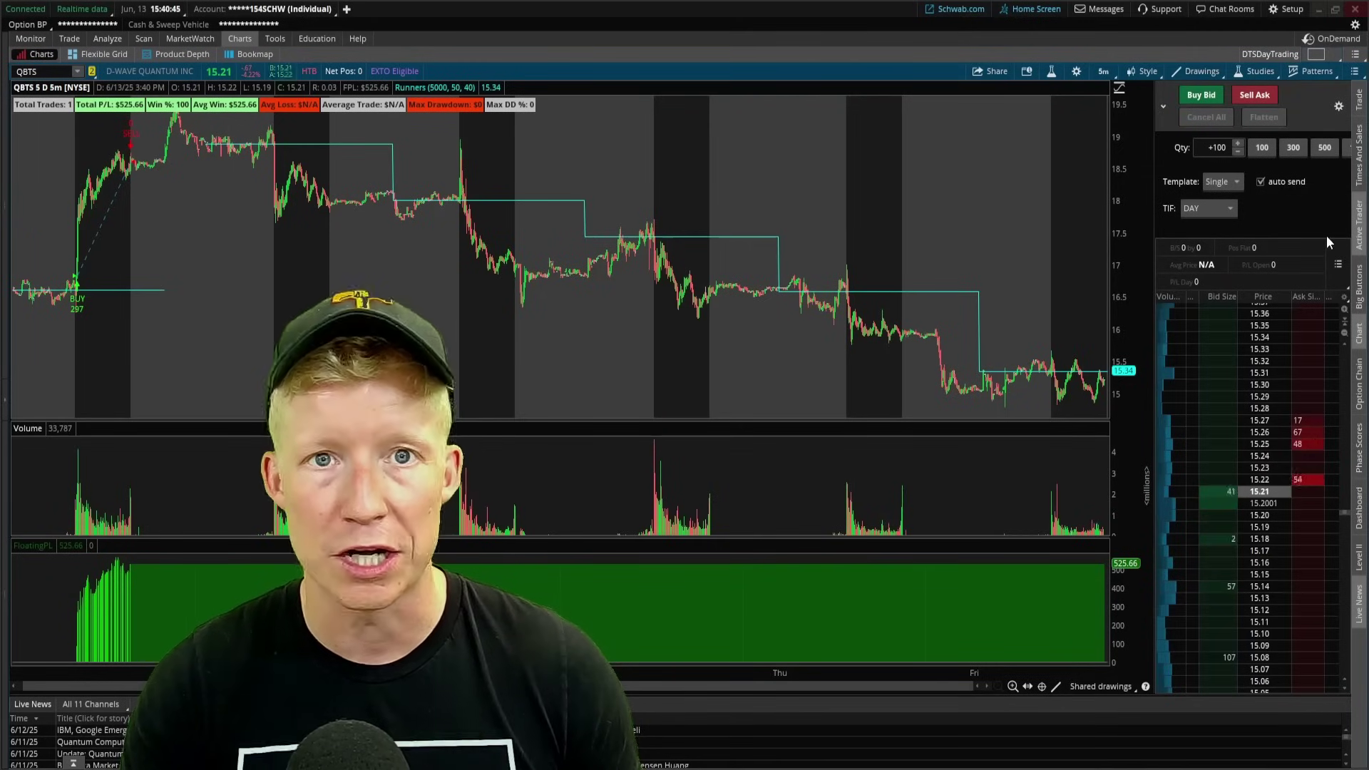
Load the DayTradingRunners layout in Flexible Grid and zoom its daily chart in on recent price action
{"action": "left_click", "coordinate": [100, 56]}
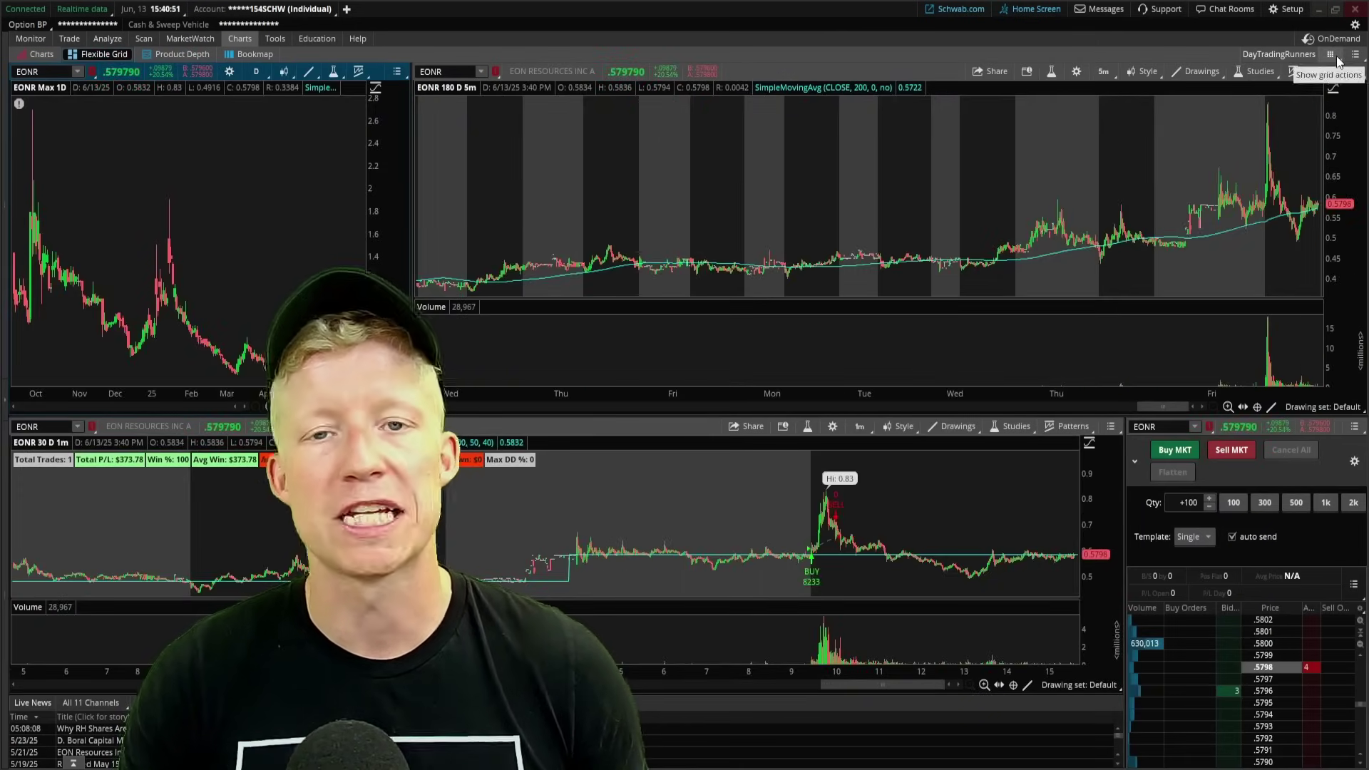
{"action": "left_click", "coordinate": [1330, 55]}
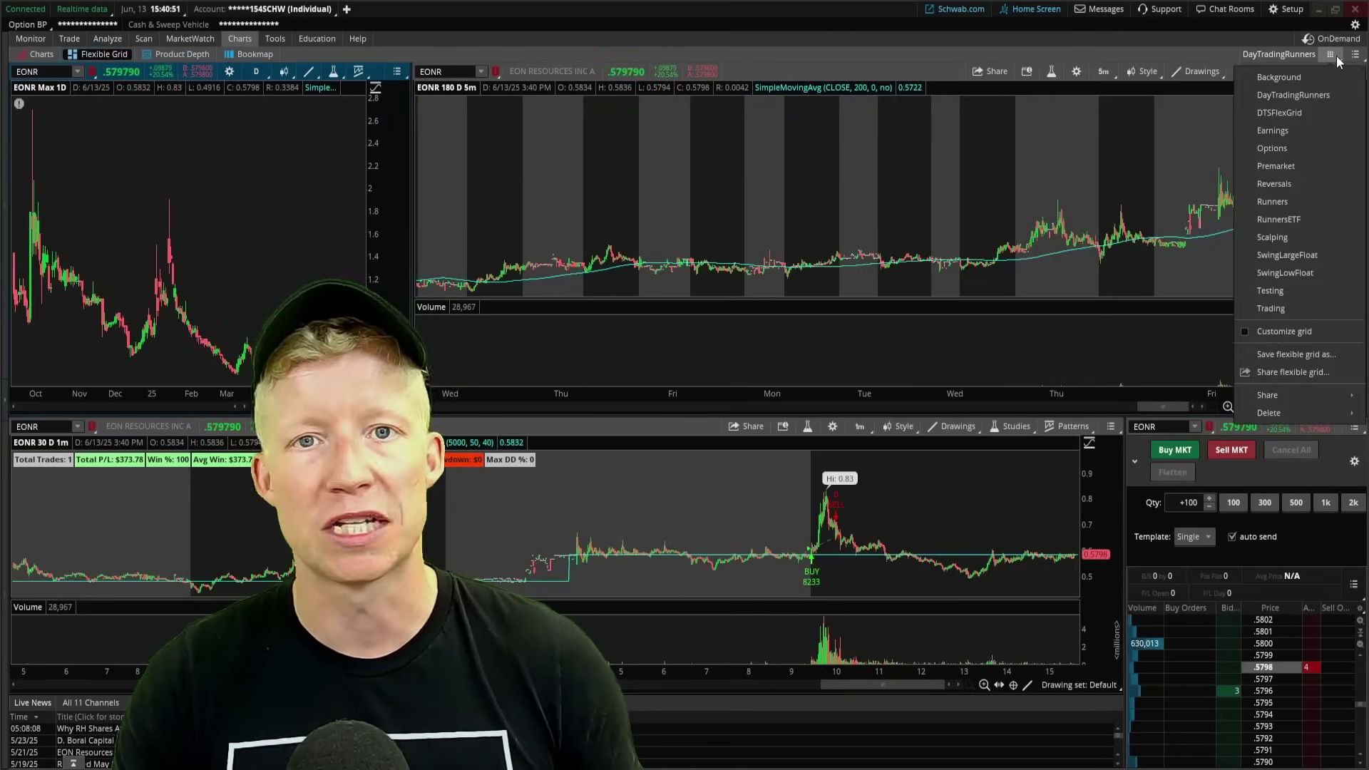
{"action": "left_click", "coordinate": [1307, 94]}
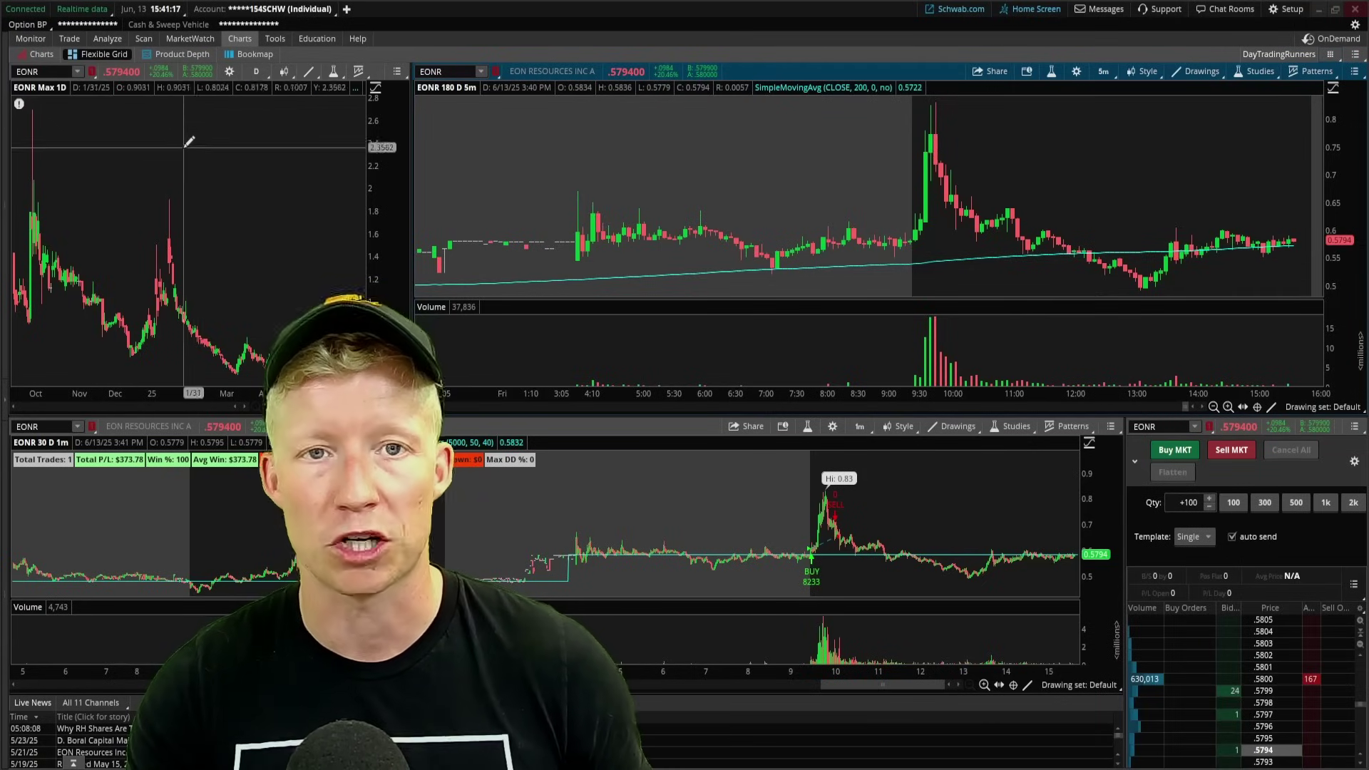
{"action": "scroll", "coordinate": [193, 207], "scroll_direction": "up", "scroll_amount": 5}
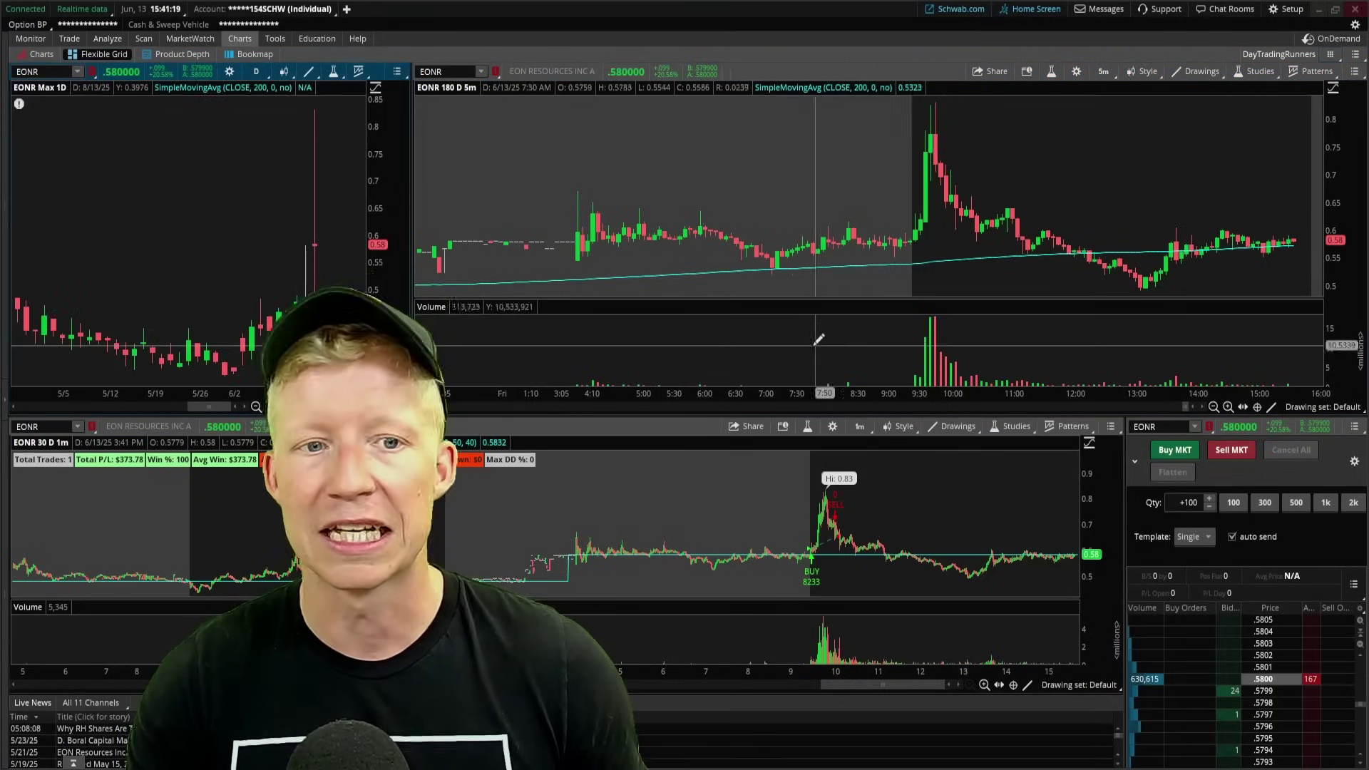